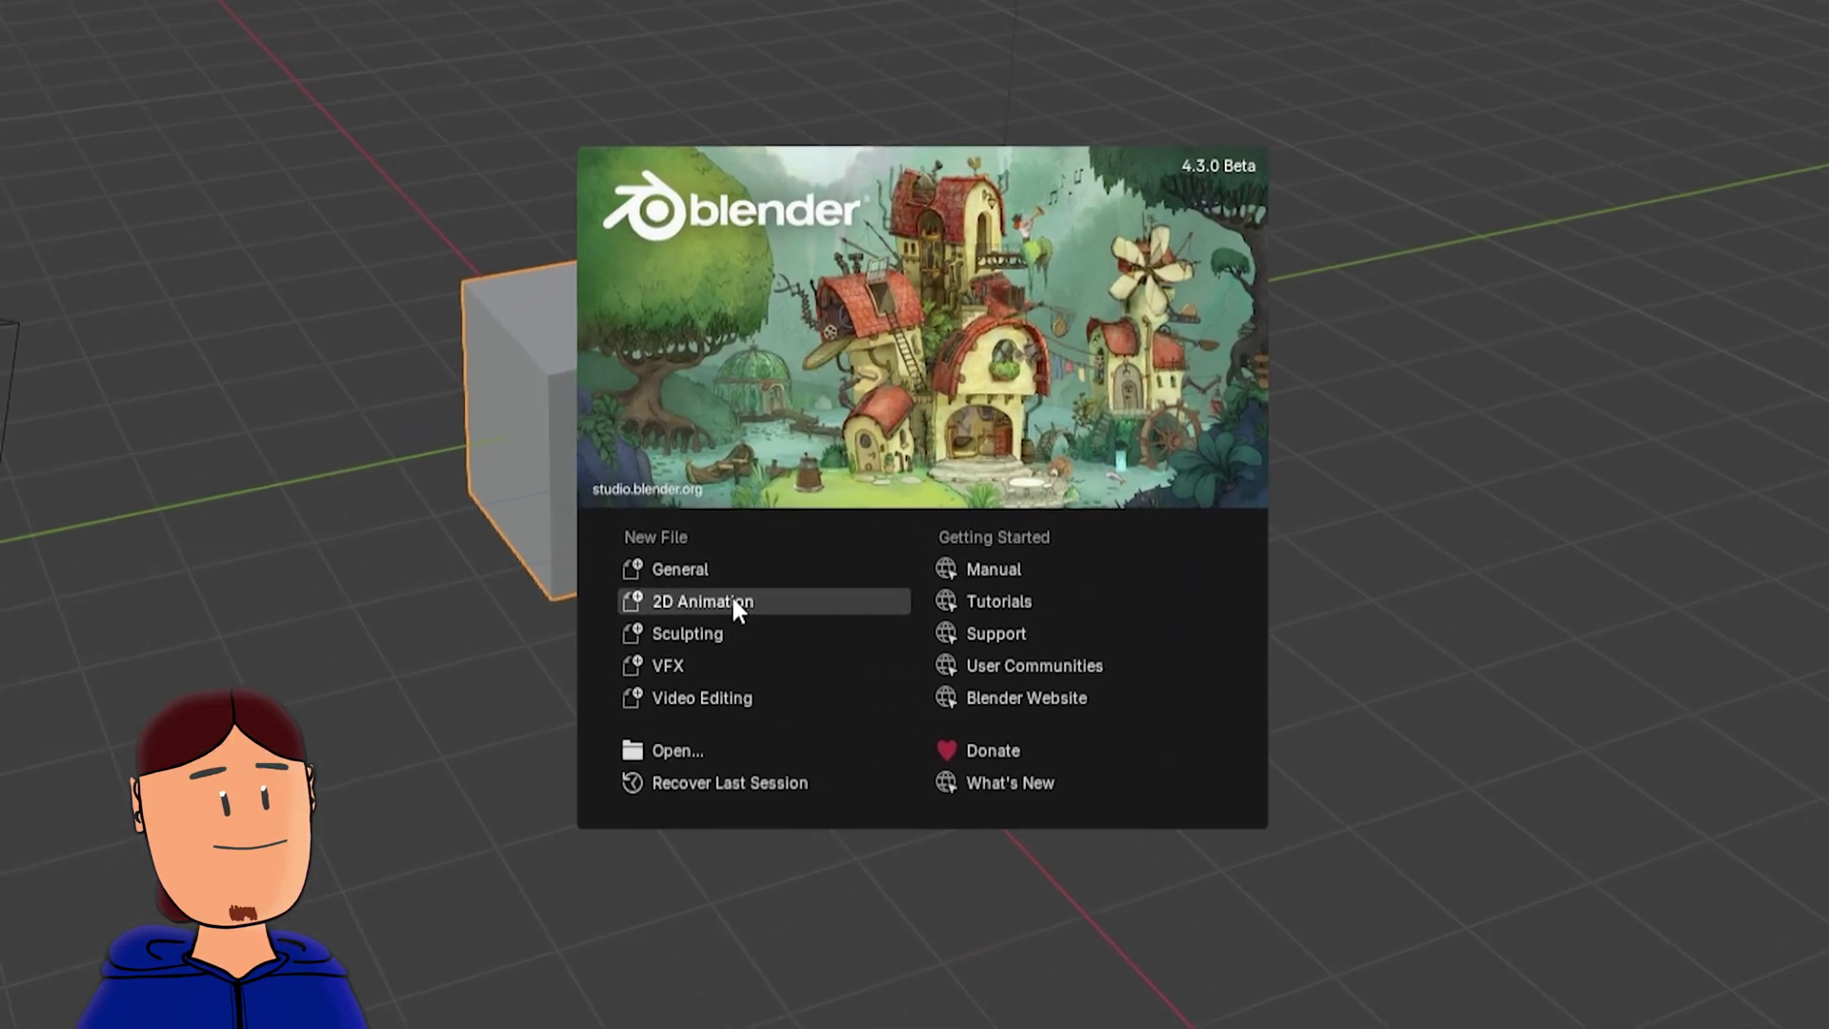
- Start a 2D Animation file and draw the smiley's eyes and smile in blue
{"action": "left_click", "coordinate": [734, 600]}
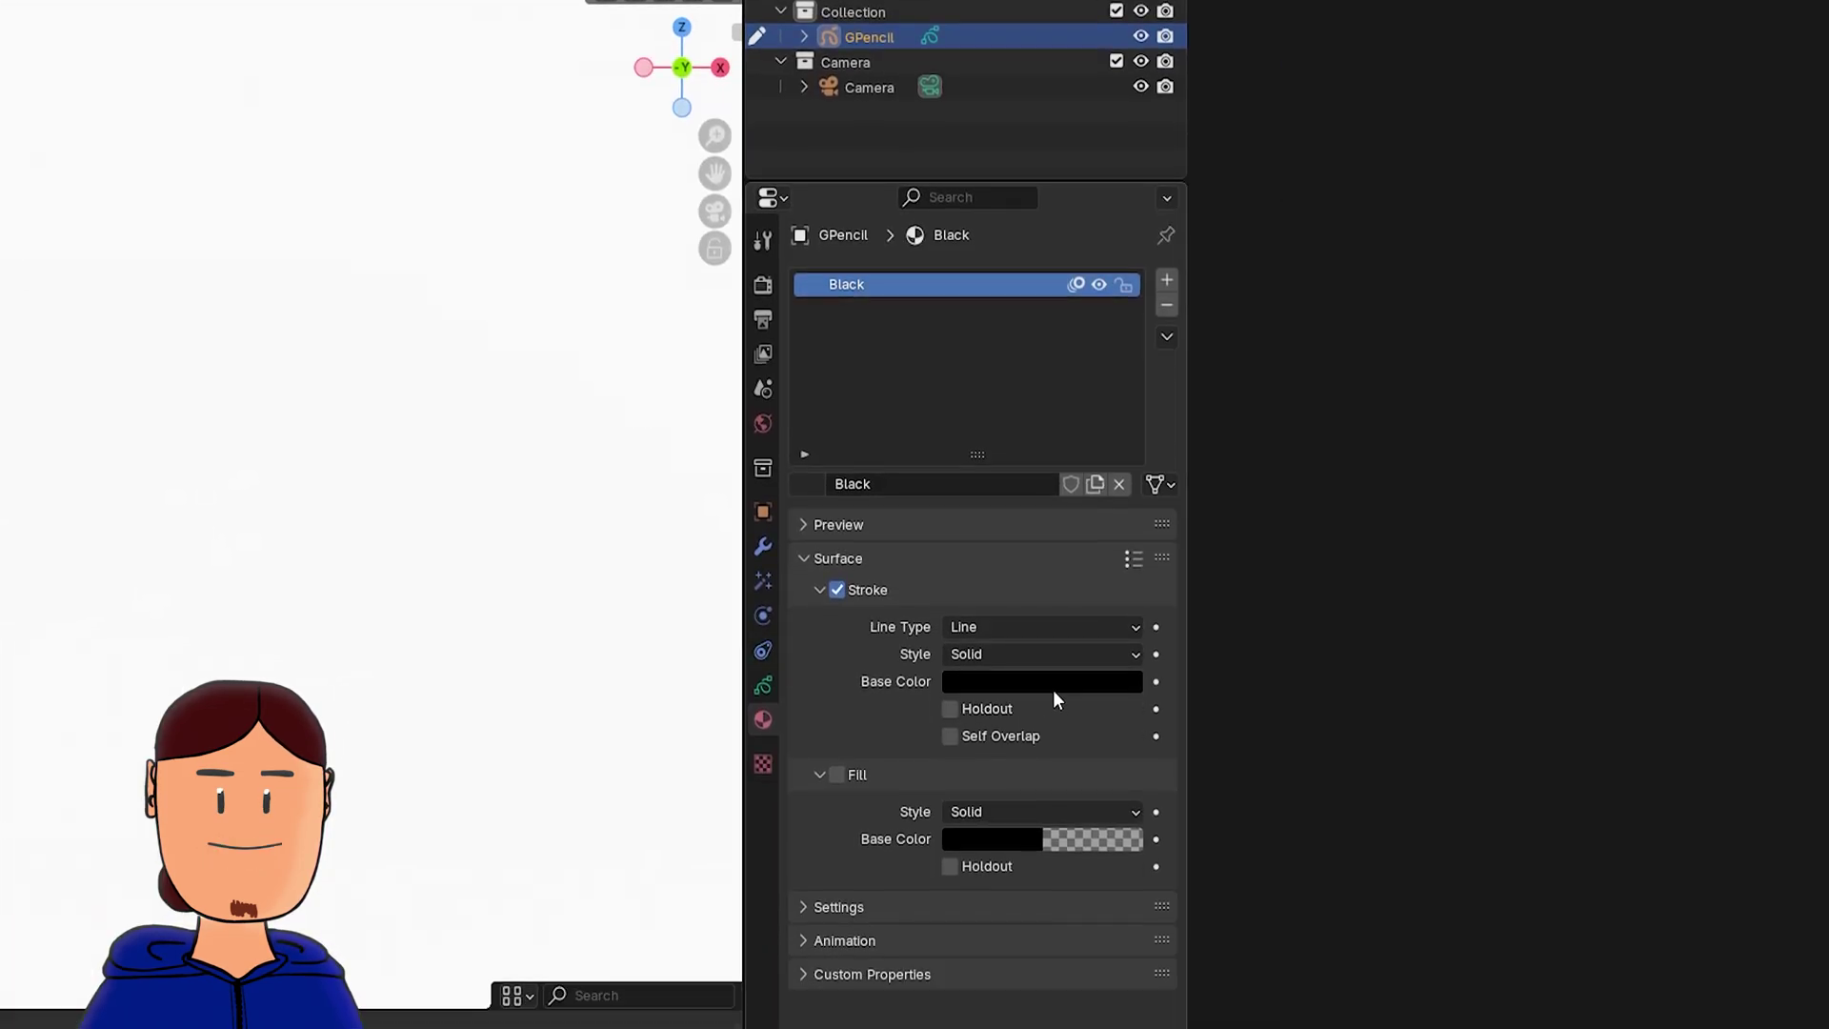
{"action": "left_click", "coordinate": [1044, 682]}
{"action": "left_click_drag", "start_coordinate": [1122, 462], "coordinate": [1122, 276]}
{"action": "left_click", "coordinate": [991, 381]}
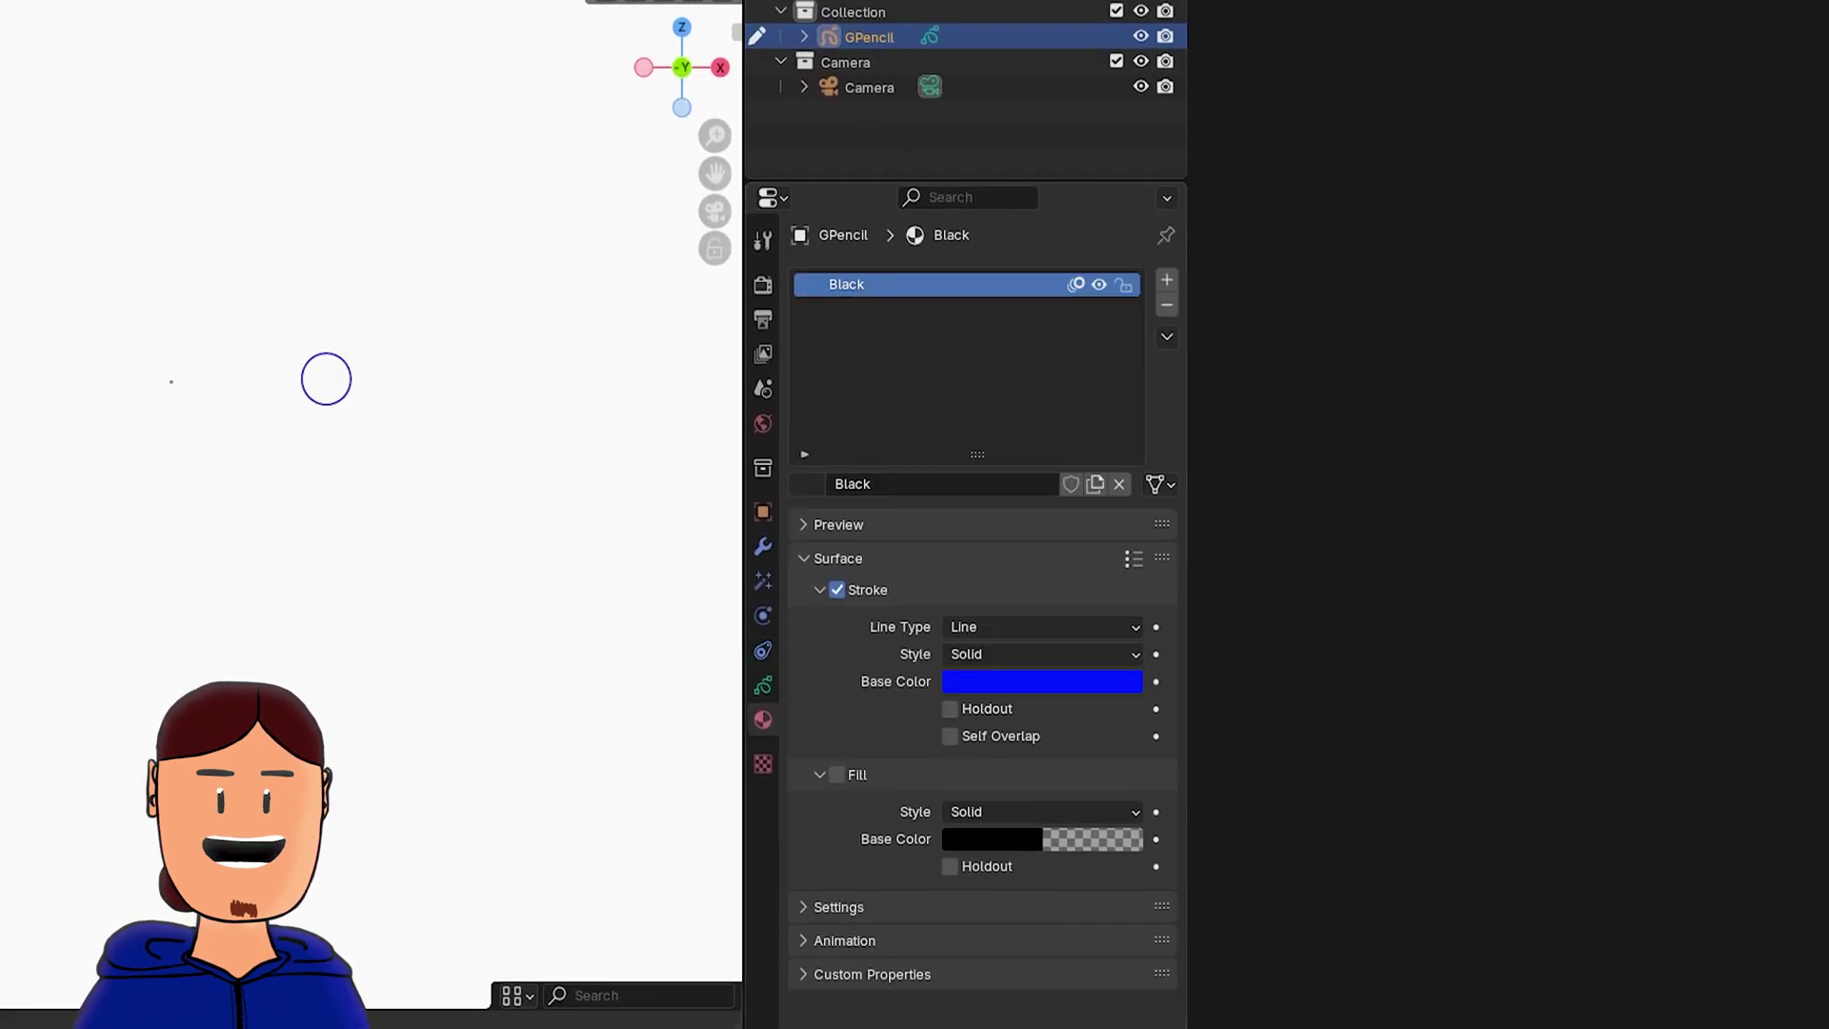
{"action": "mouse_move", "coordinate": [701, 314]}
{"action": "left_mouse_down"}
{"action": "mouse_move", "coordinate": [699, 407]}
{"action": "mouse_move", "coordinate": [735, 408]}
{"action": "left_mouse_up"}
{"action": "left_click_drag", "start_coordinate": [626, 416], "coordinate": [805, 393]}
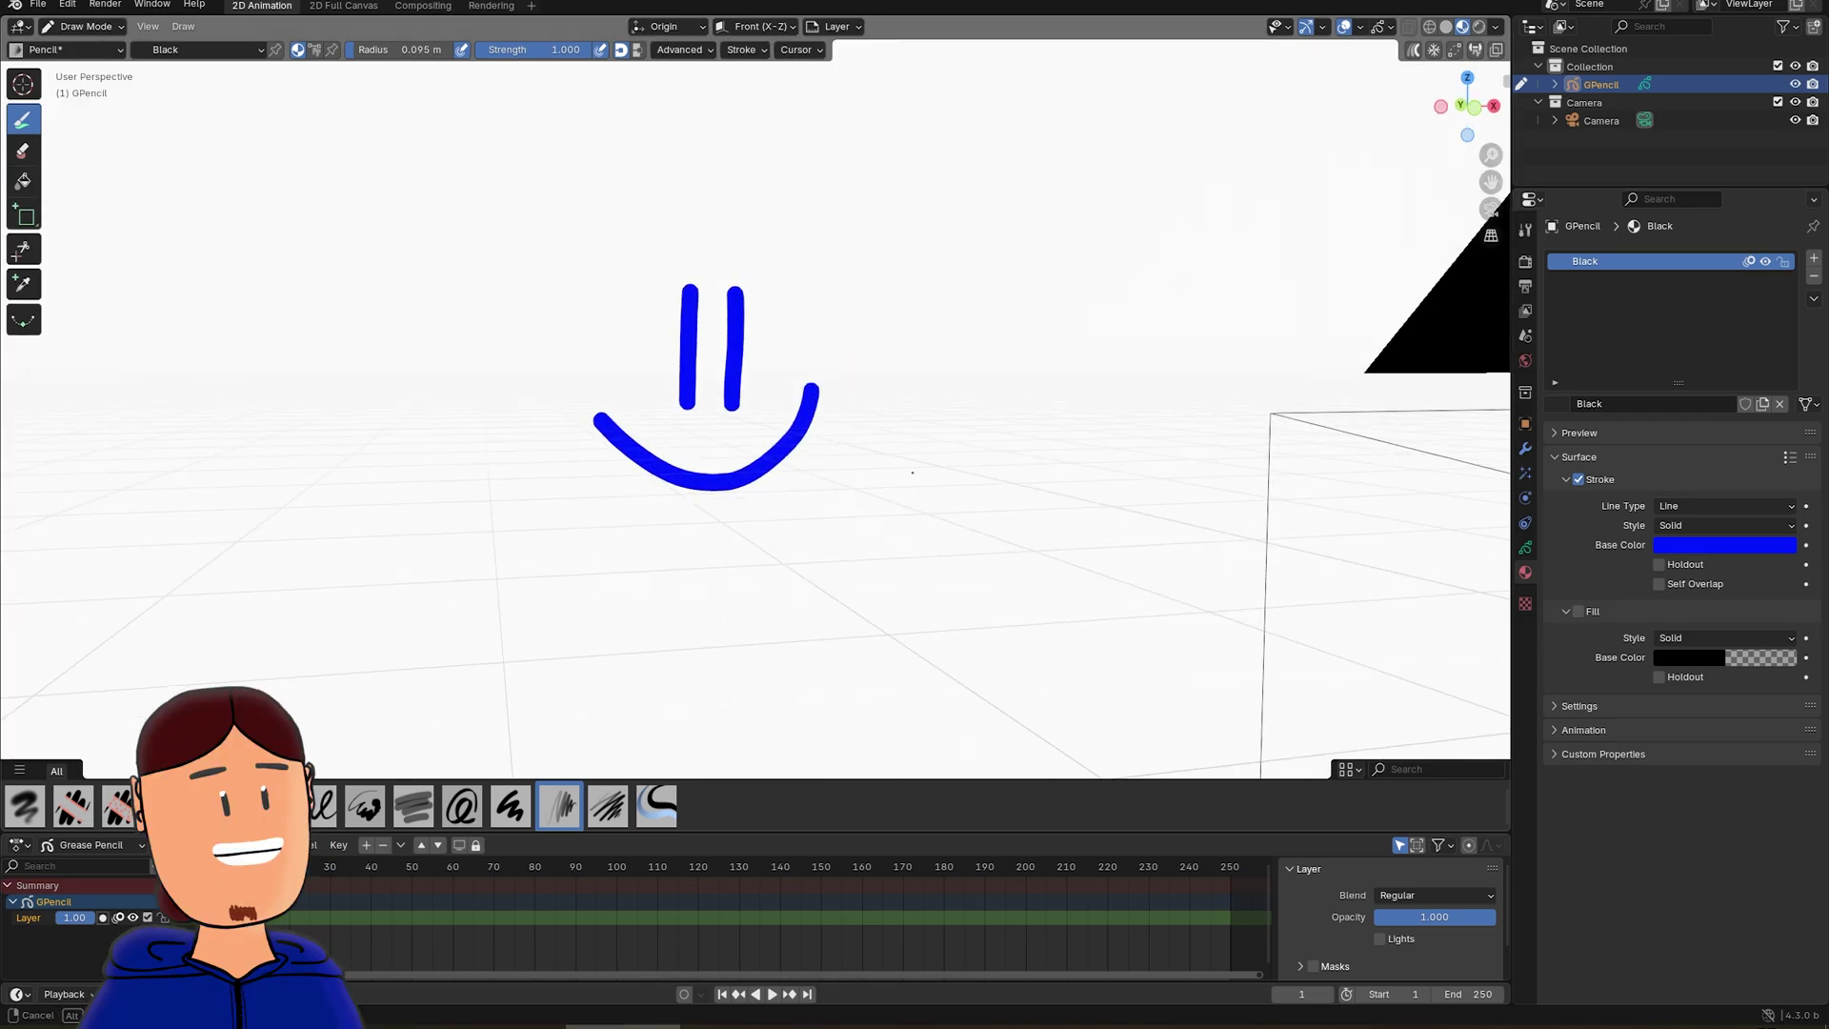
- Add a Plane, move it back along Y and scale it into a large backdrop
{"action": "key", "text": "shift+a"}
{"action": "left_click", "coordinate": [820, 482]}
{"action": "key", "text": "g"}
{"action": "key", "text": "y"}
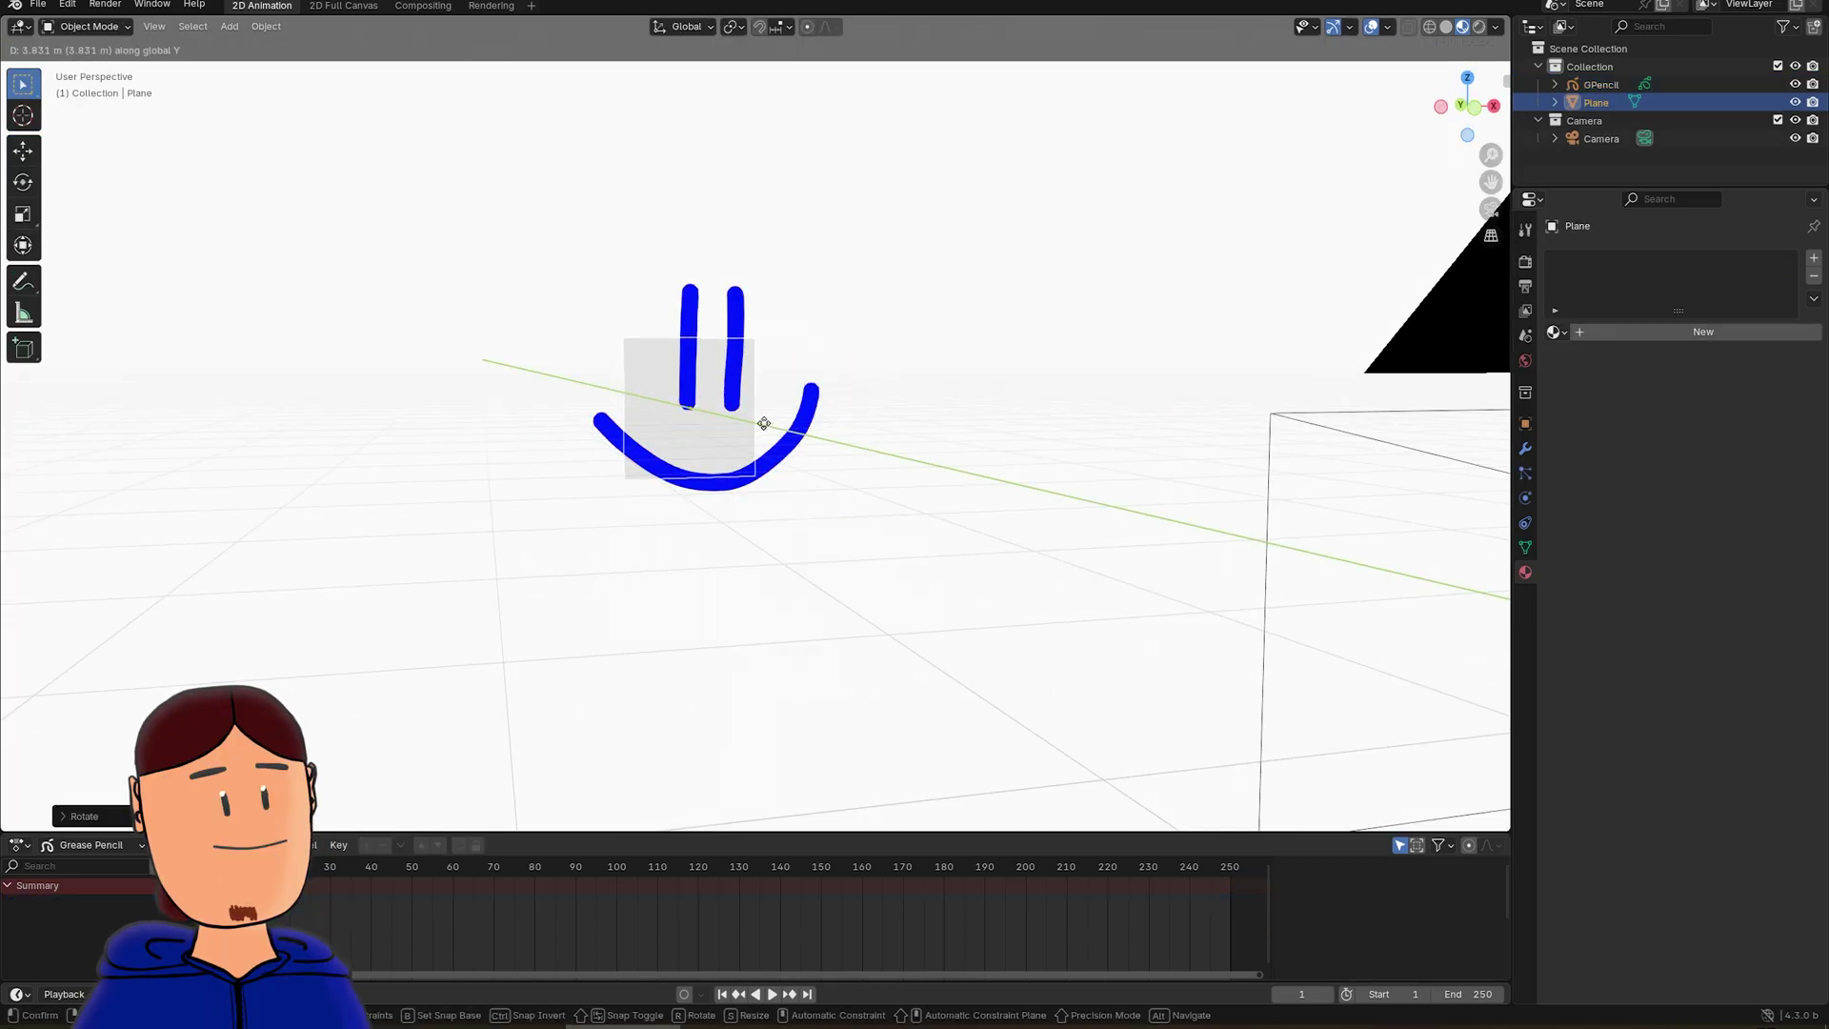
{"action": "left_click", "coordinate": [765, 423]}
{"action": "key", "text": "s"}
{"action": "left_click", "coordinate": [1042, 442]}
- Add a Spot light and darken the world background colour
{"action": "key", "text": "shift+a"}
{"action": "left_click", "coordinate": [870, 704]}
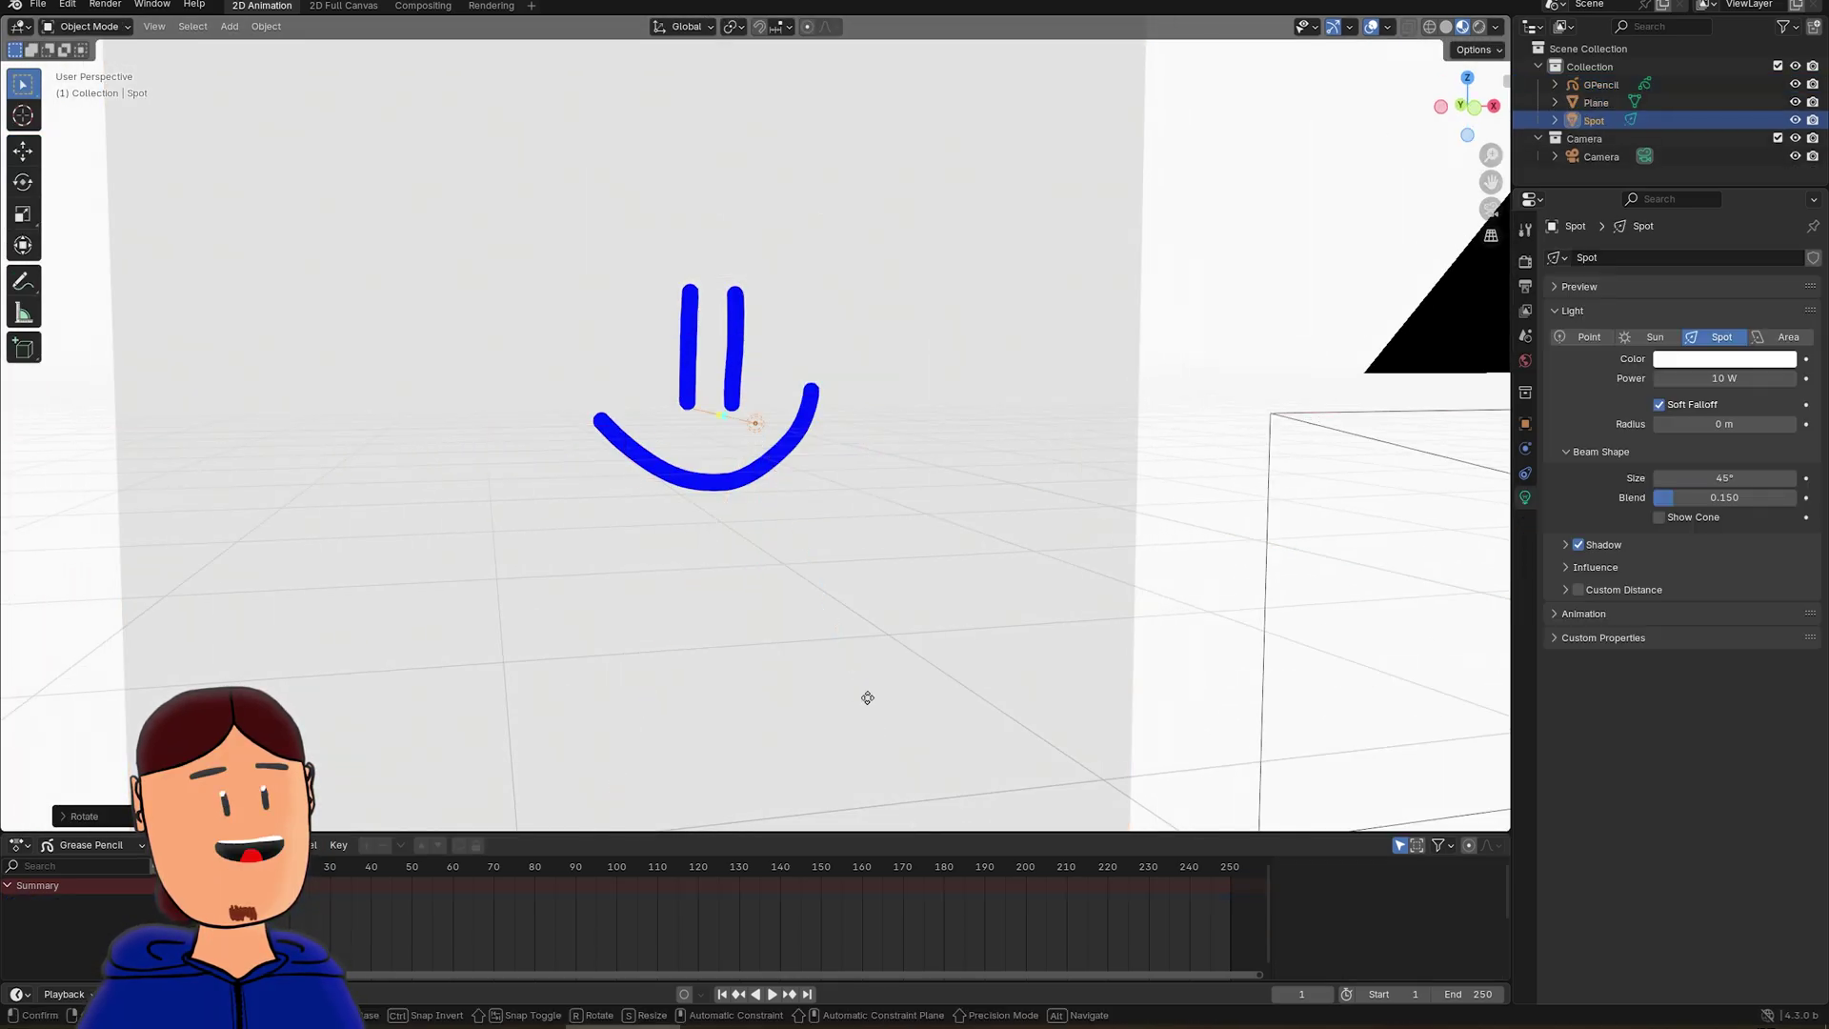
{"action": "left_click", "coordinate": [1526, 360]}
{"action": "left_click", "coordinate": [1732, 375]}
{"action": "left_click_drag", "start_coordinate": [1783, 104], "coordinate": [1783, 145]}
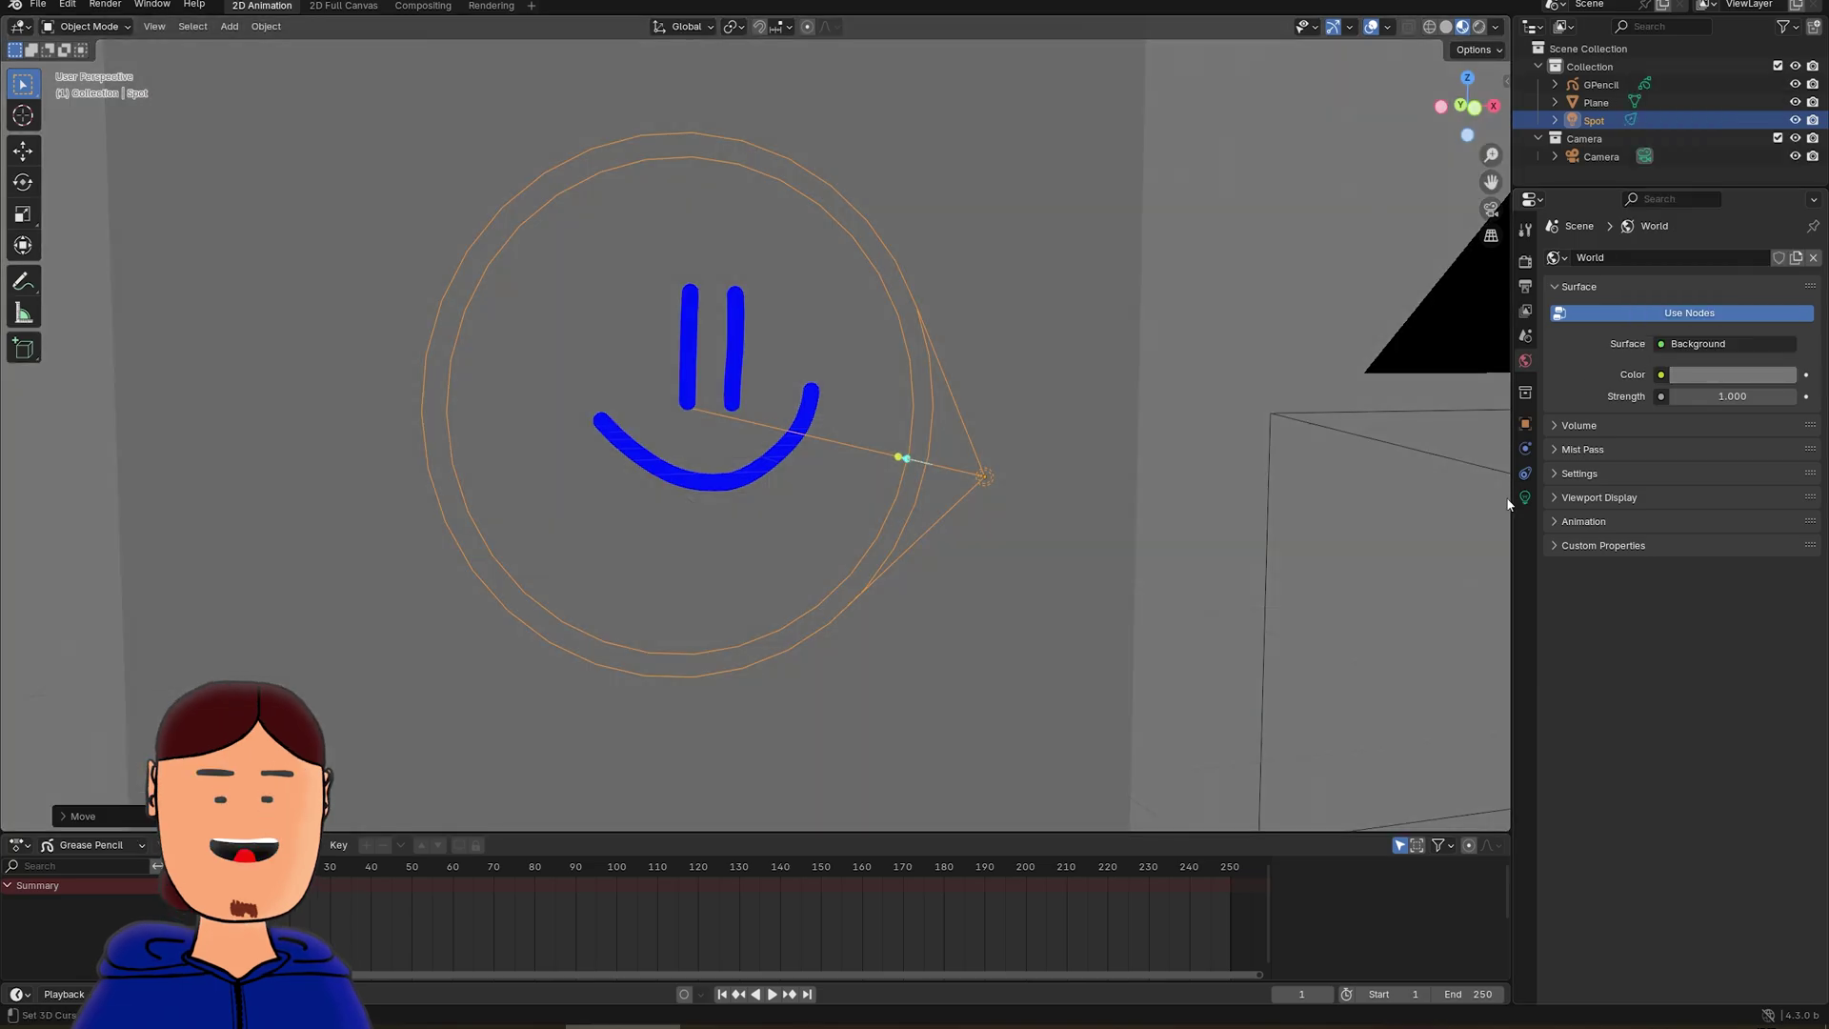
{"action": "left_click", "coordinate": [1526, 497]}
- Preview in Rendered shading, select the smiley drawing and split the viewport in two
{"action": "left_click", "coordinate": [1480, 27]}
{"action": "mouse_move", "coordinate": [768, 449]}
{"action": "middle_mouse_down"}
{"action": "mouse_move", "coordinate": [714, 461]}
{"action": "mouse_move", "coordinate": [805, 504]}
{"action": "middle_mouse_up"}
{"action": "middle_click_drag", "start_coordinate": [610, 390], "coordinate": [700, 415]}
{"action": "left_click", "coordinate": [701, 416]}
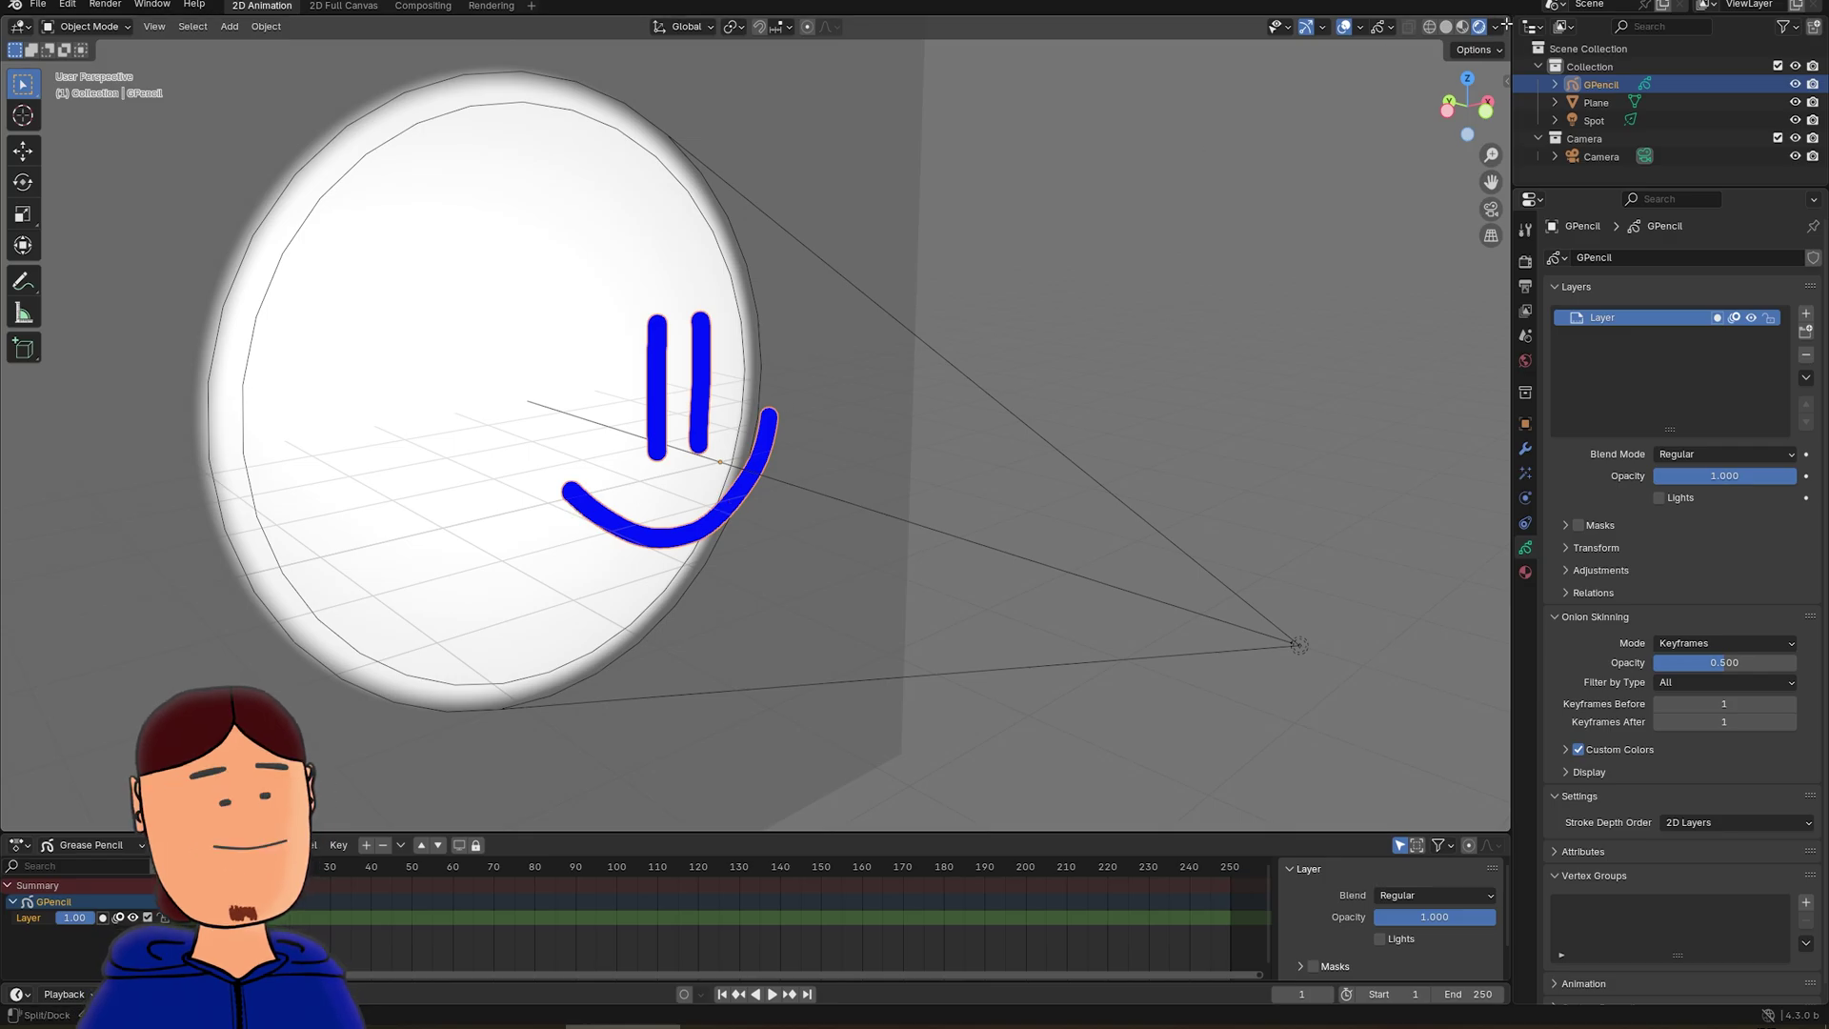
{"action": "left_click_drag", "start_coordinate": [1508, 19], "coordinate": [901, 285]}
- Make the new area a Geometry Node Editor with a new geometry nodes tree
{"action": "left_click", "coordinate": [921, 27]}
{"action": "left_click", "coordinate": [967, 170]}
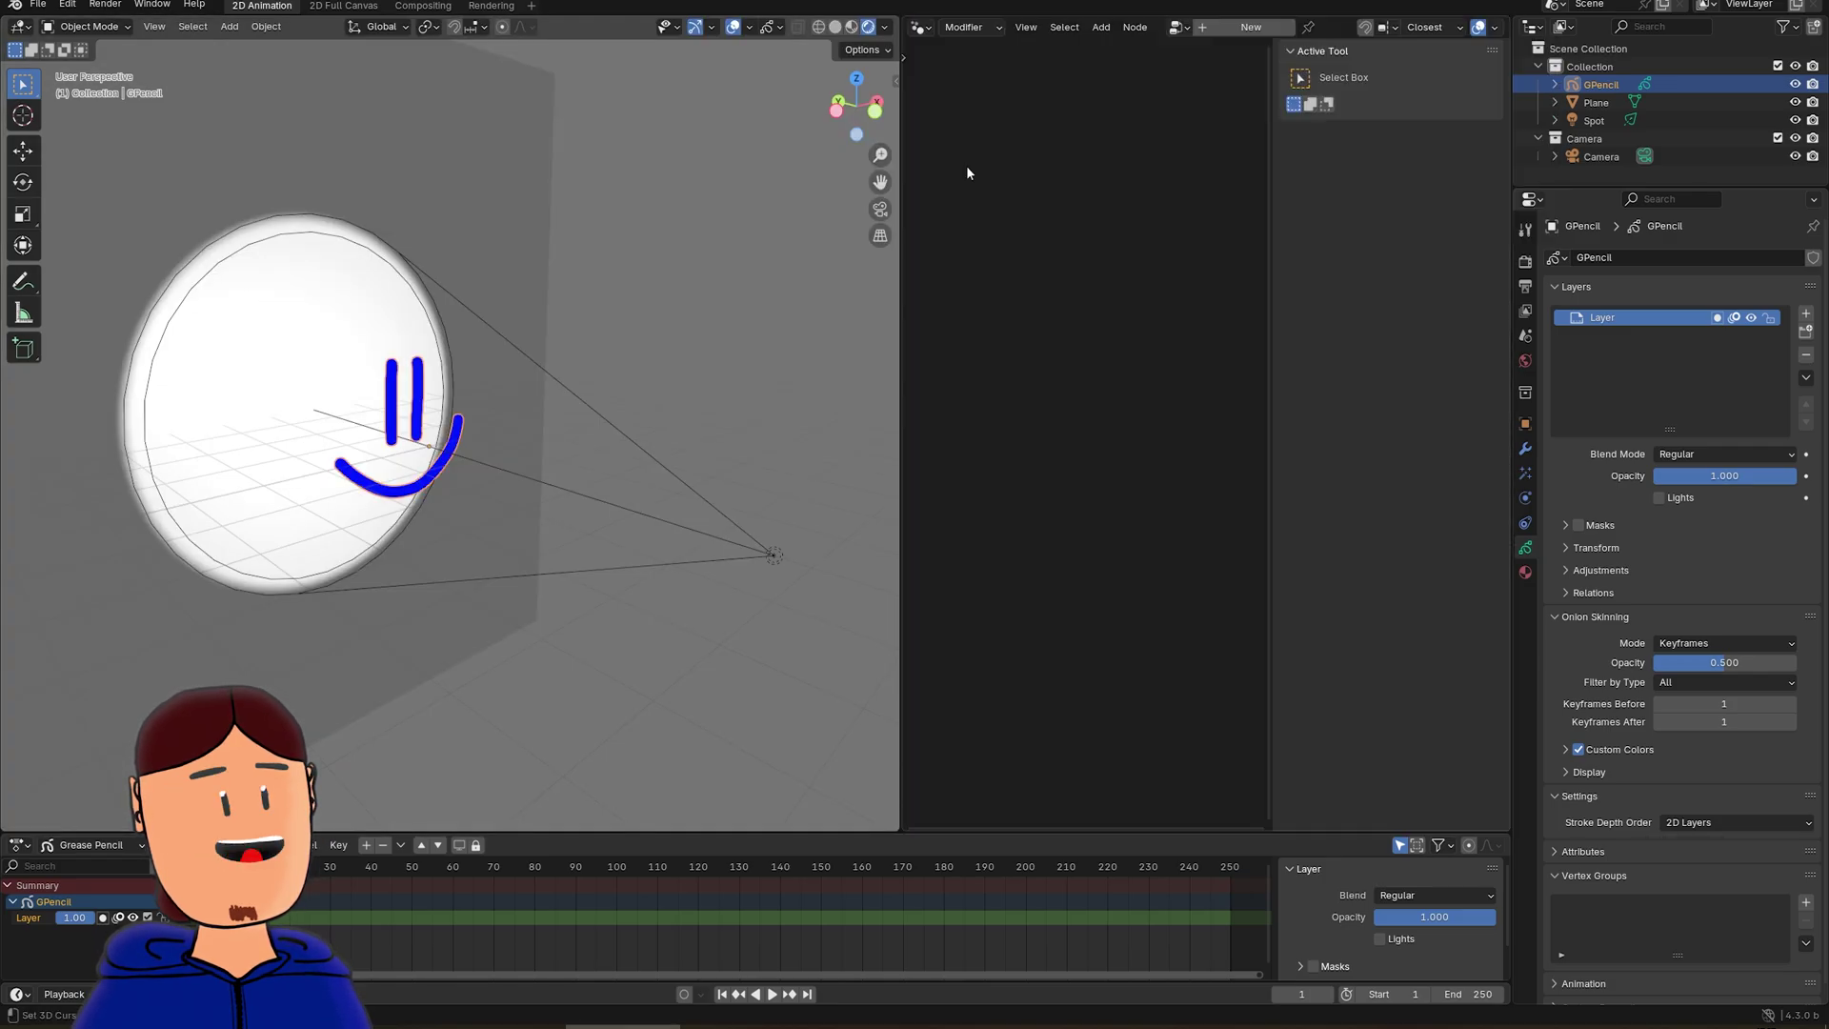
{"action": "left_click", "coordinate": [1229, 29]}
{"action": "key", "text": "n"}
{"action": "scroll", "coordinate": [1197, 405], "scroll_direction": "up", "scroll_amount": 3}
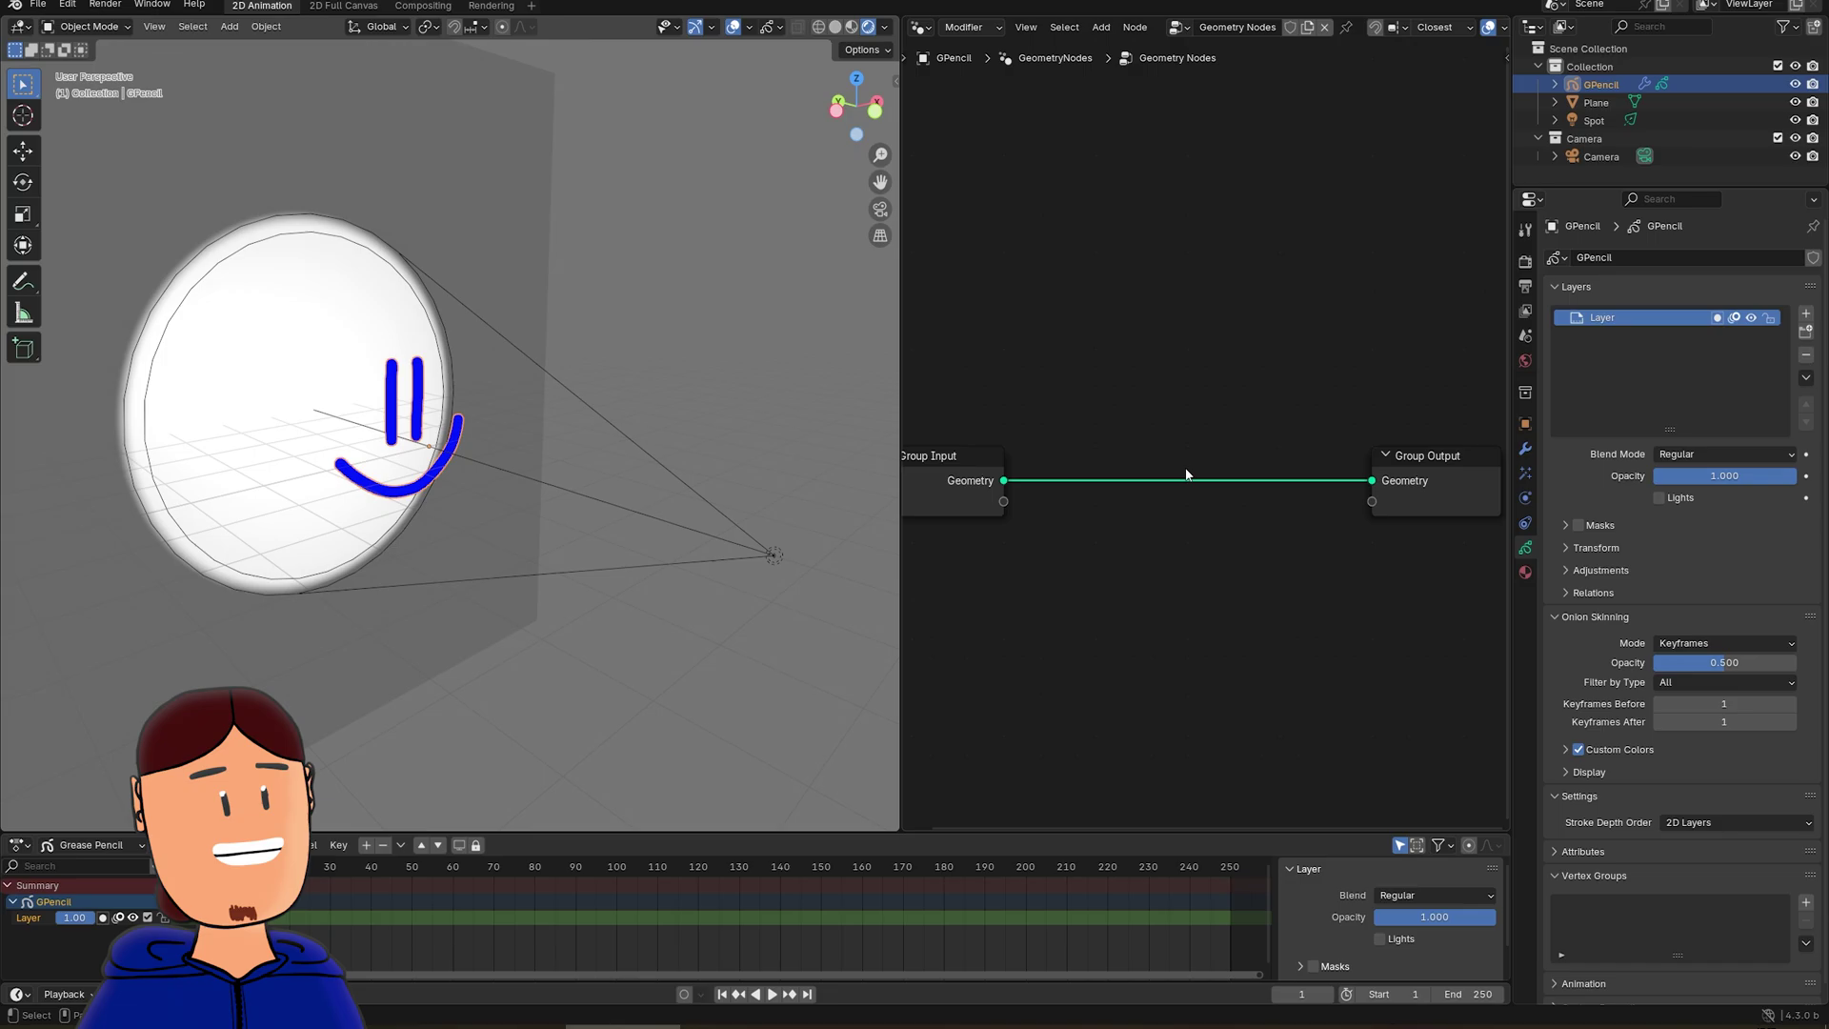
{"action": "scroll", "coordinate": [1196, 405], "scroll_direction": "up", "scroll_amount": 2}
{"action": "middle_click_drag", "start_coordinate": [609, 429], "coordinate": [597, 428]}
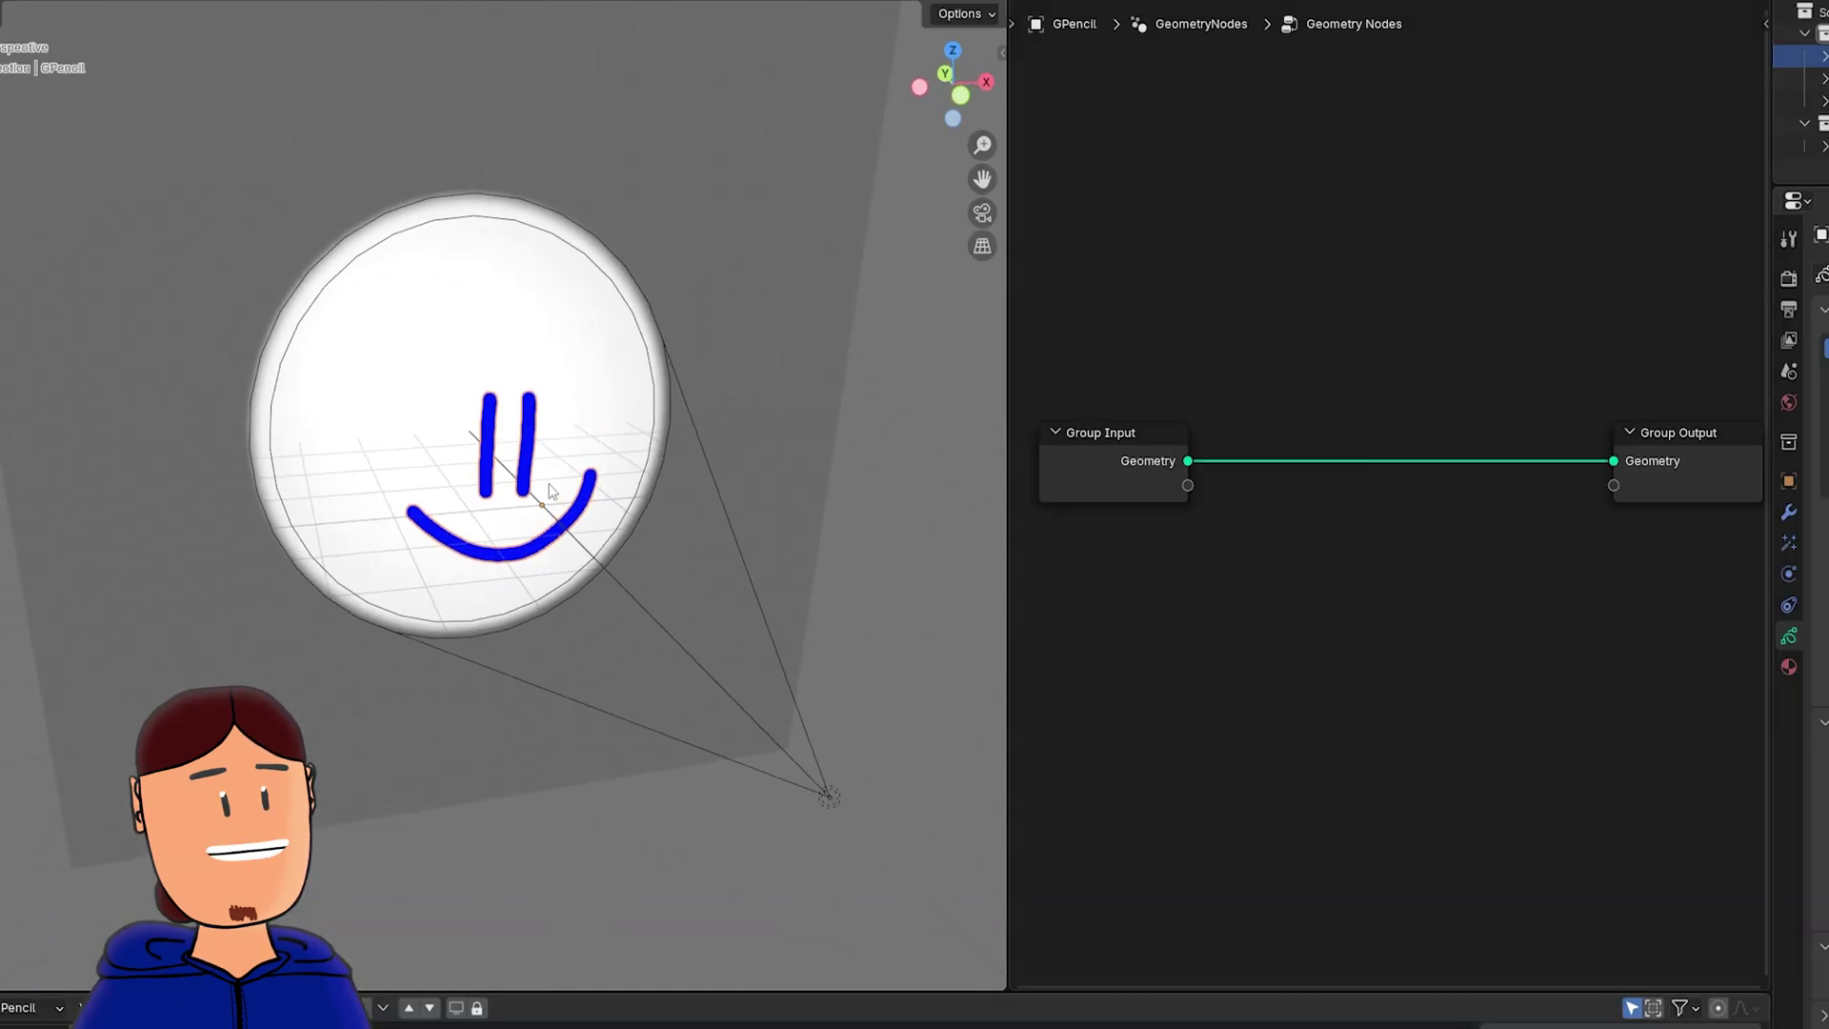
{"action": "middle_click_drag", "start_coordinate": [678, 487], "coordinate": [674, 506]}
- Insert Curve to Mesh with a Curve Circle profile of radius 1.1 m
{"action": "key", "text": "shift+a"}
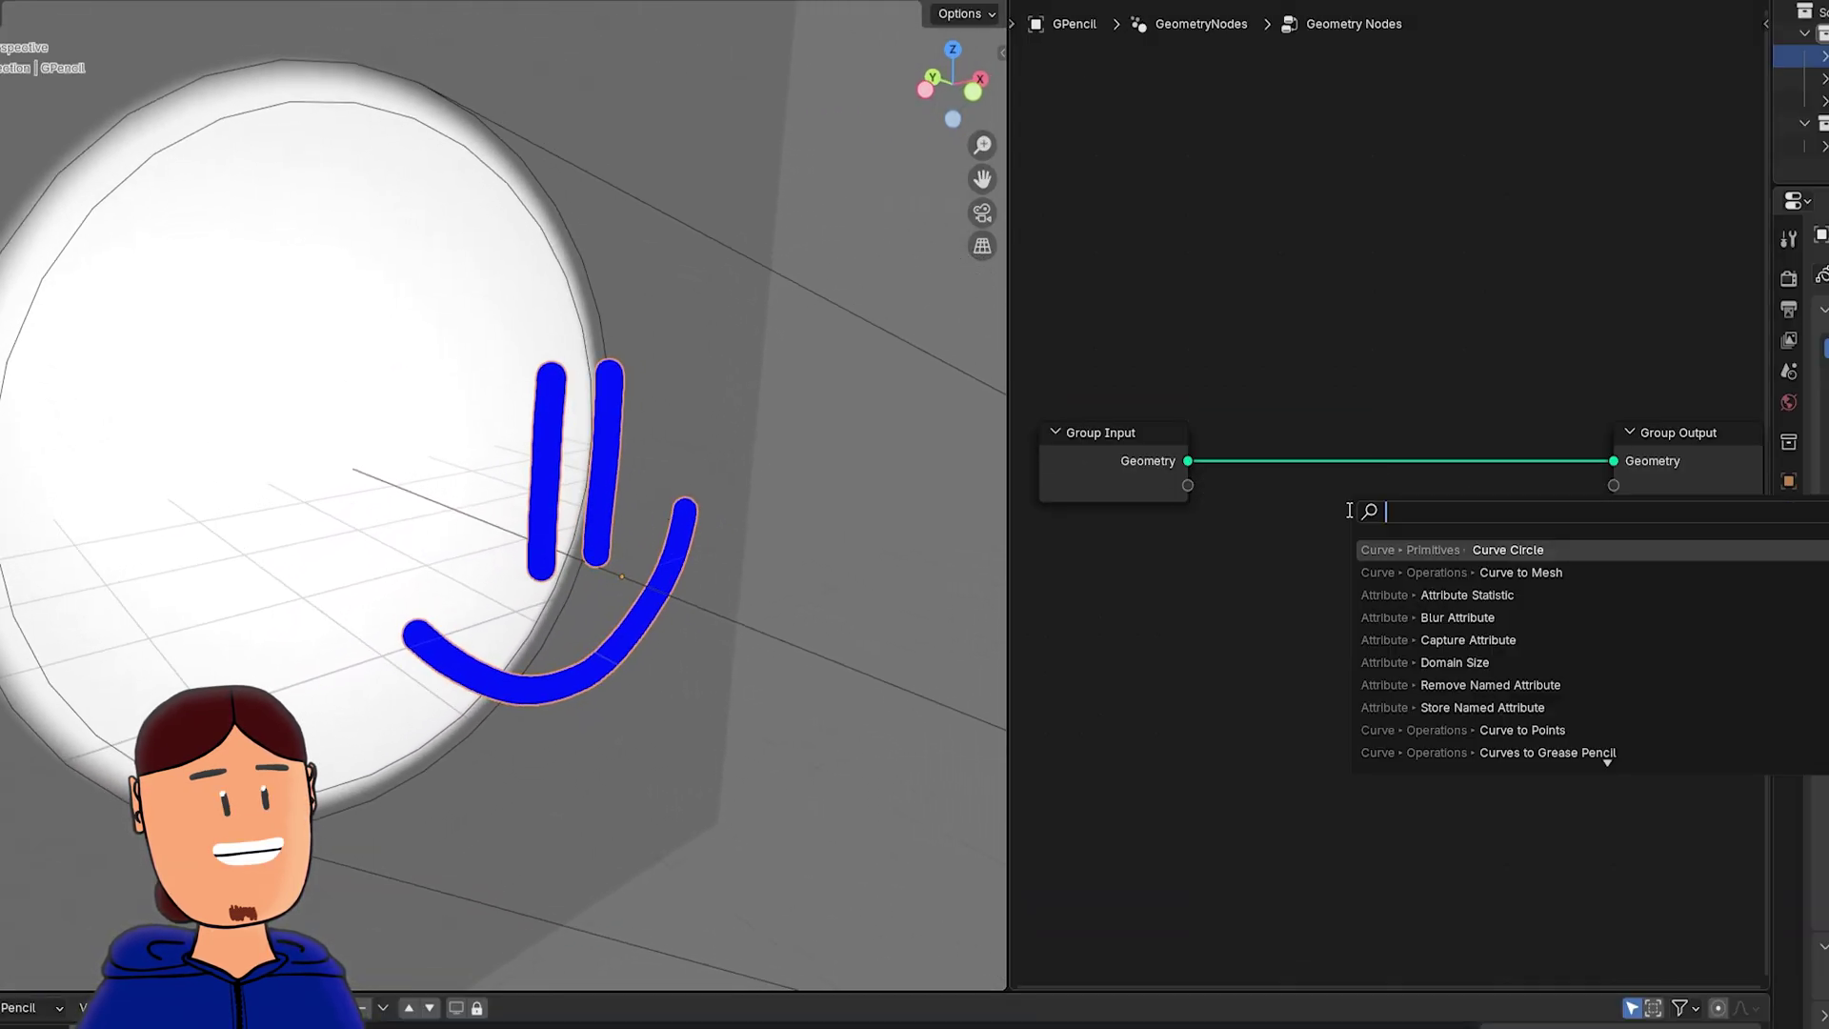
{"action": "left_click", "coordinate": [1521, 573]}
{"action": "left_click", "coordinate": [1323, 444]}
{"action": "key", "text": "shift+a"}
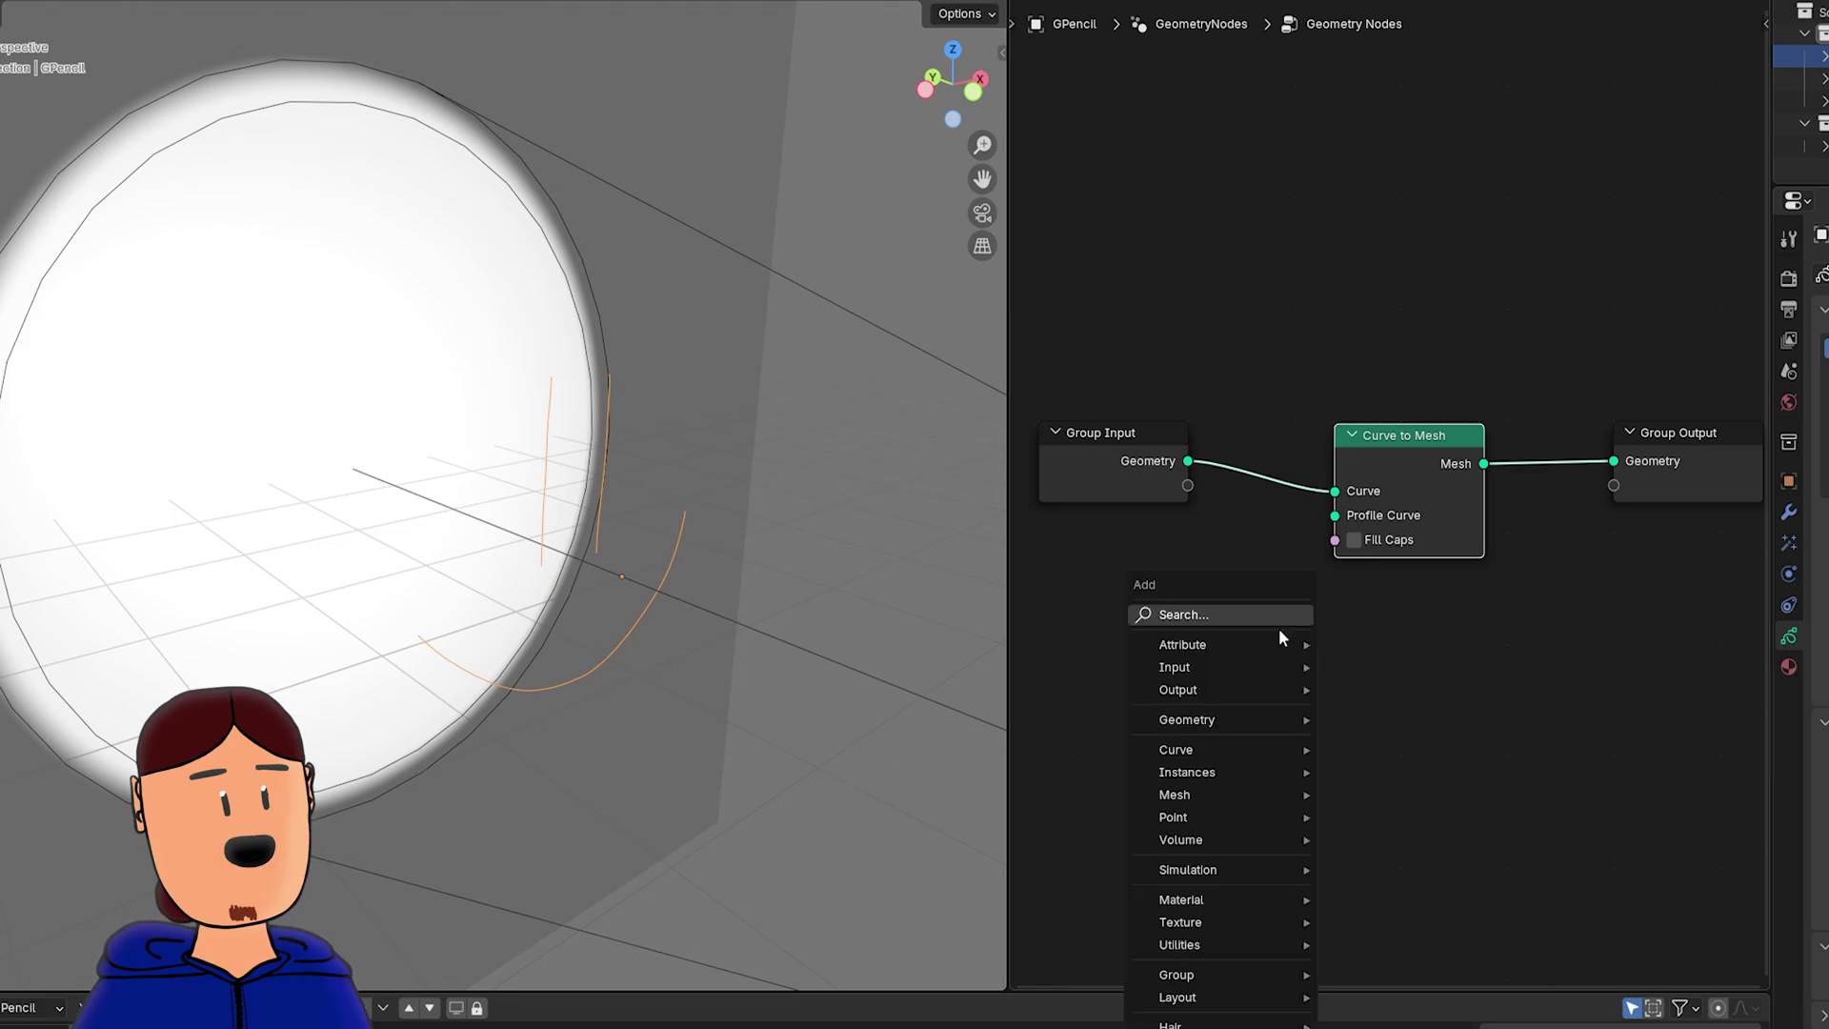
{"action": "left_click", "coordinate": [1279, 627]}
{"action": "left_click", "coordinate": [1402, 681]}
{"action": "left_click_drag", "start_coordinate": [1325, 545], "coordinate": [1334, 515]}
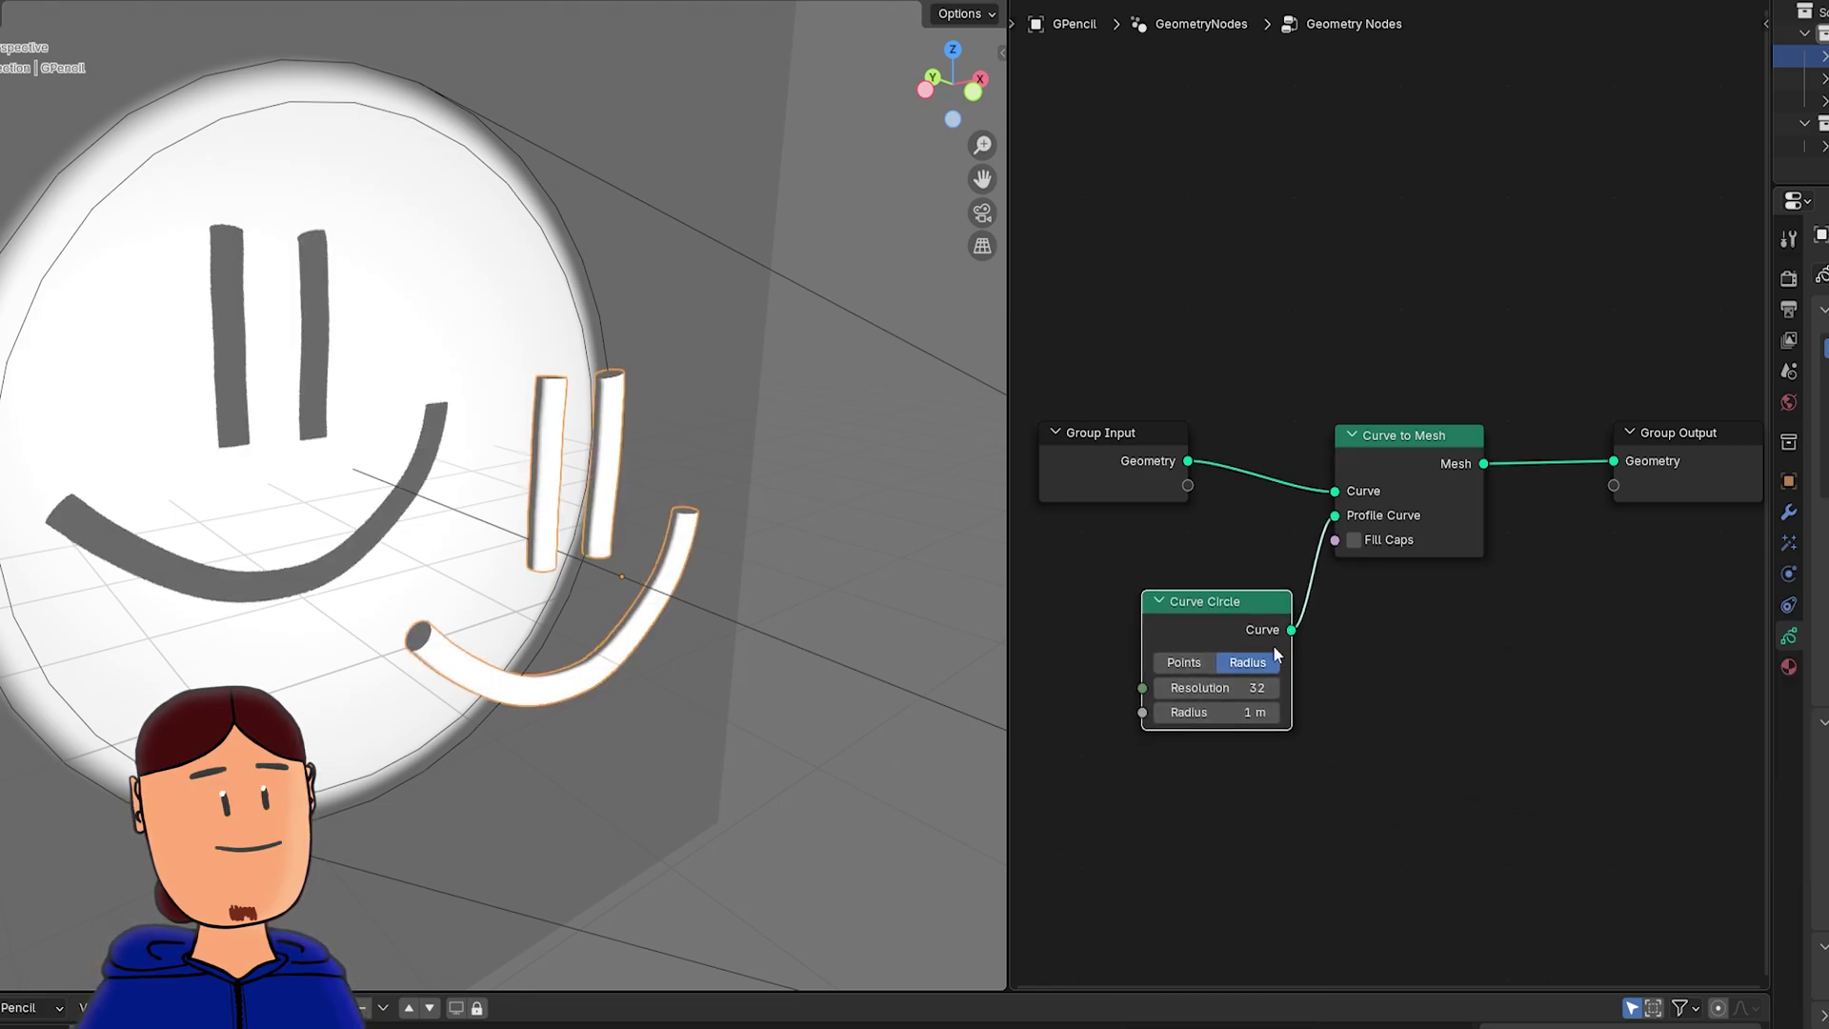
{"action": "left_click_drag", "start_coordinate": [1229, 713], "coordinate": [1239, 713]}
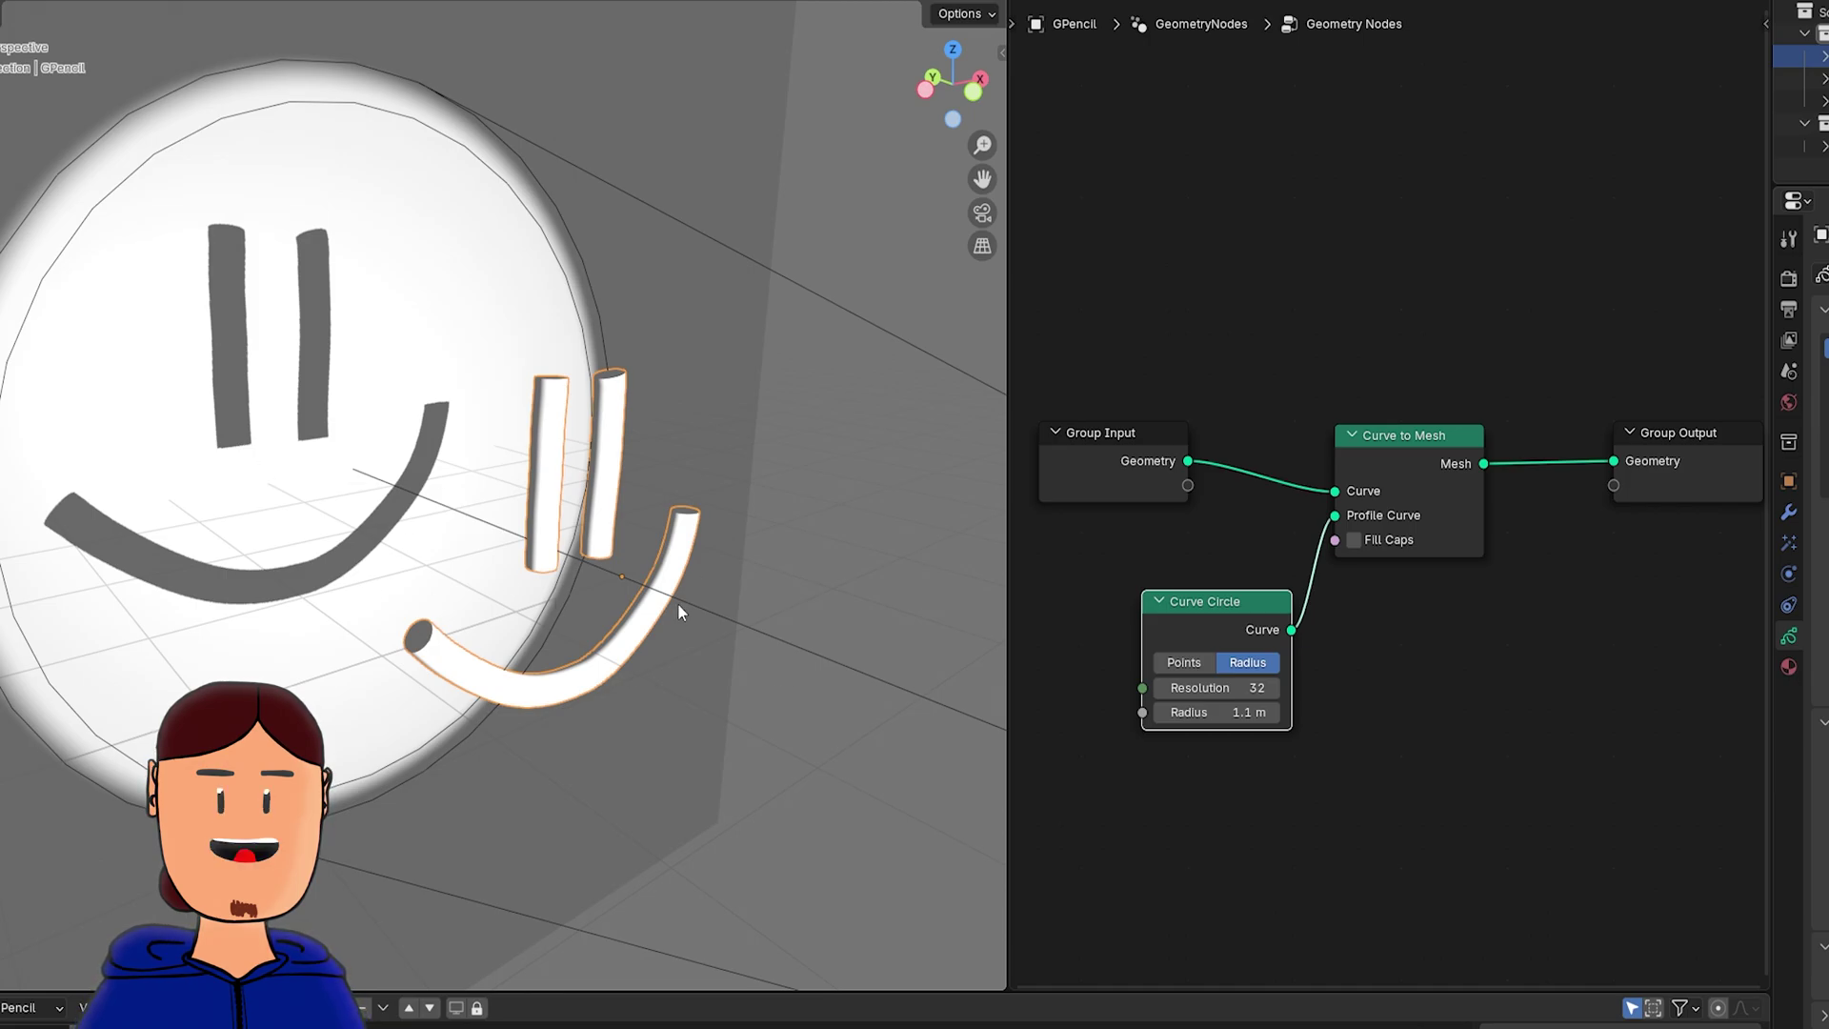
{"action": "middle_click_drag", "start_coordinate": [1489, 564], "coordinate": [1459, 566]}
{"action": "middle_click_drag", "start_coordinate": [679, 578], "coordinate": [687, 546], "text": "shift"}
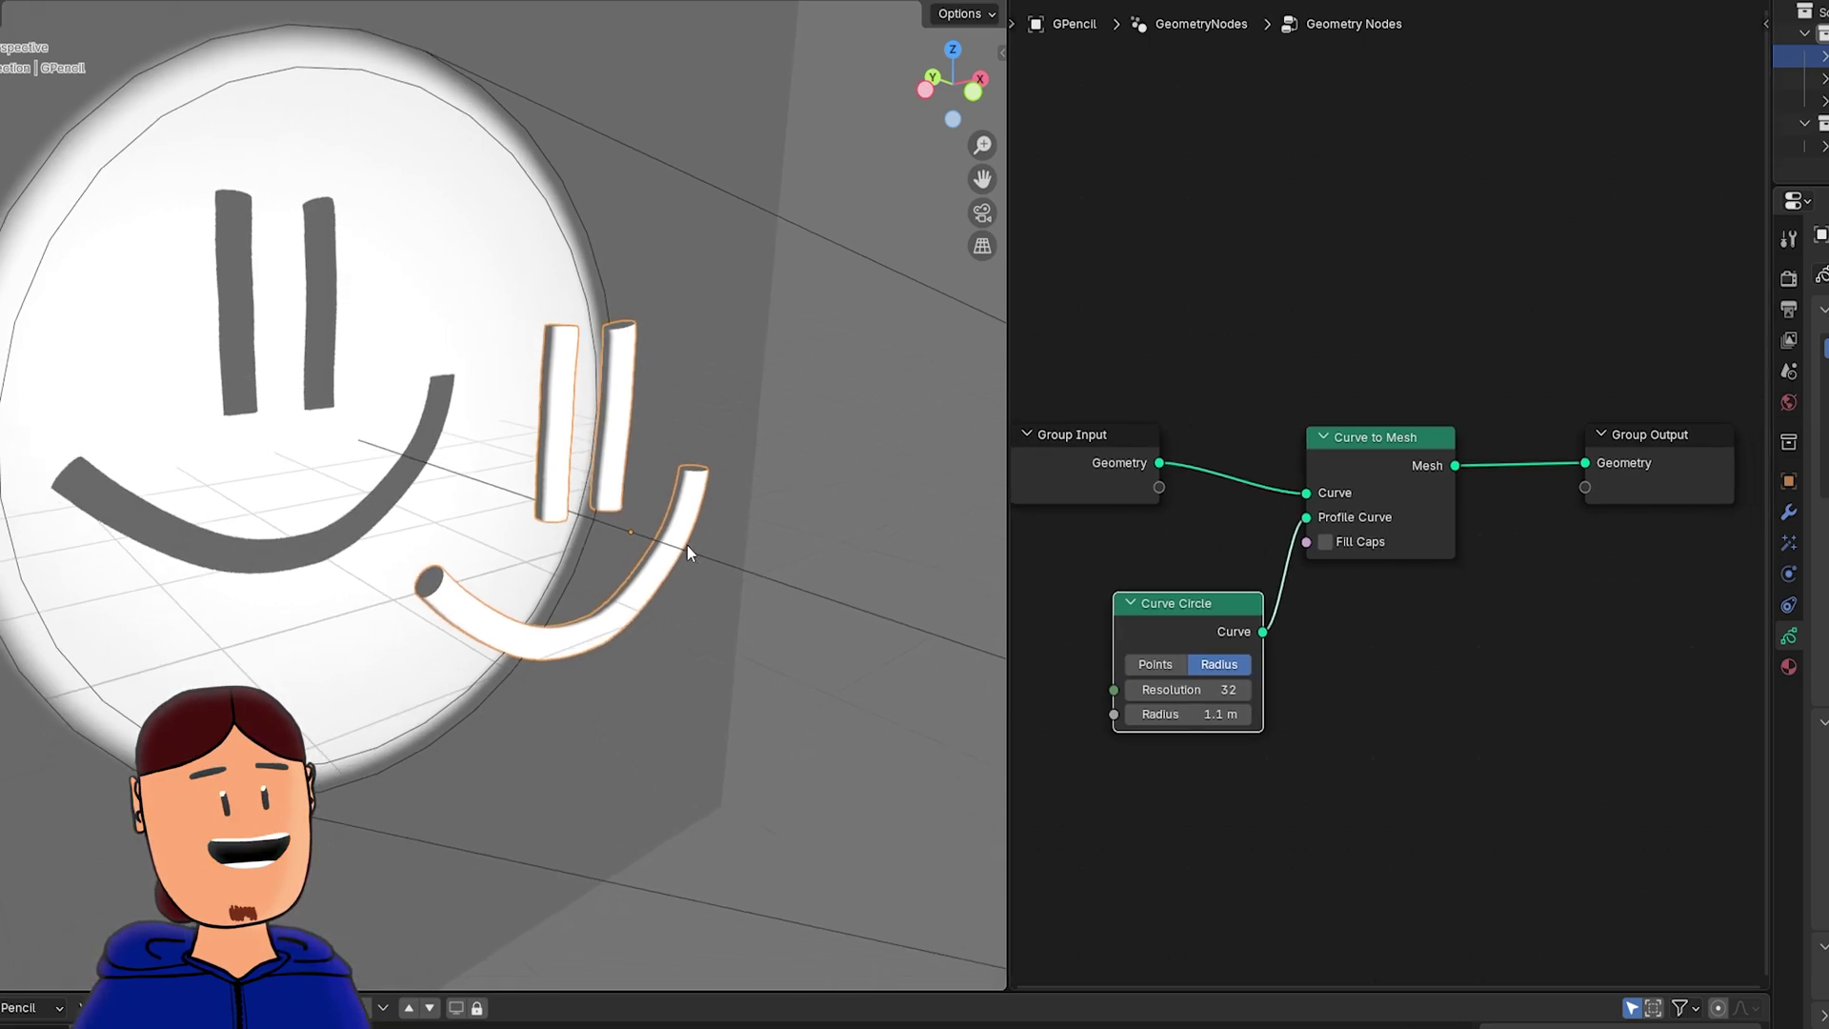
- Add a Join Geometry node that also takes the original strokes from Group Input
{"action": "key", "text": "shift+a"}
{"action": "type", "text": "join"}
{"action": "key", "text": "Return"}
{"action": "left_click", "coordinate": [1572, 440]}
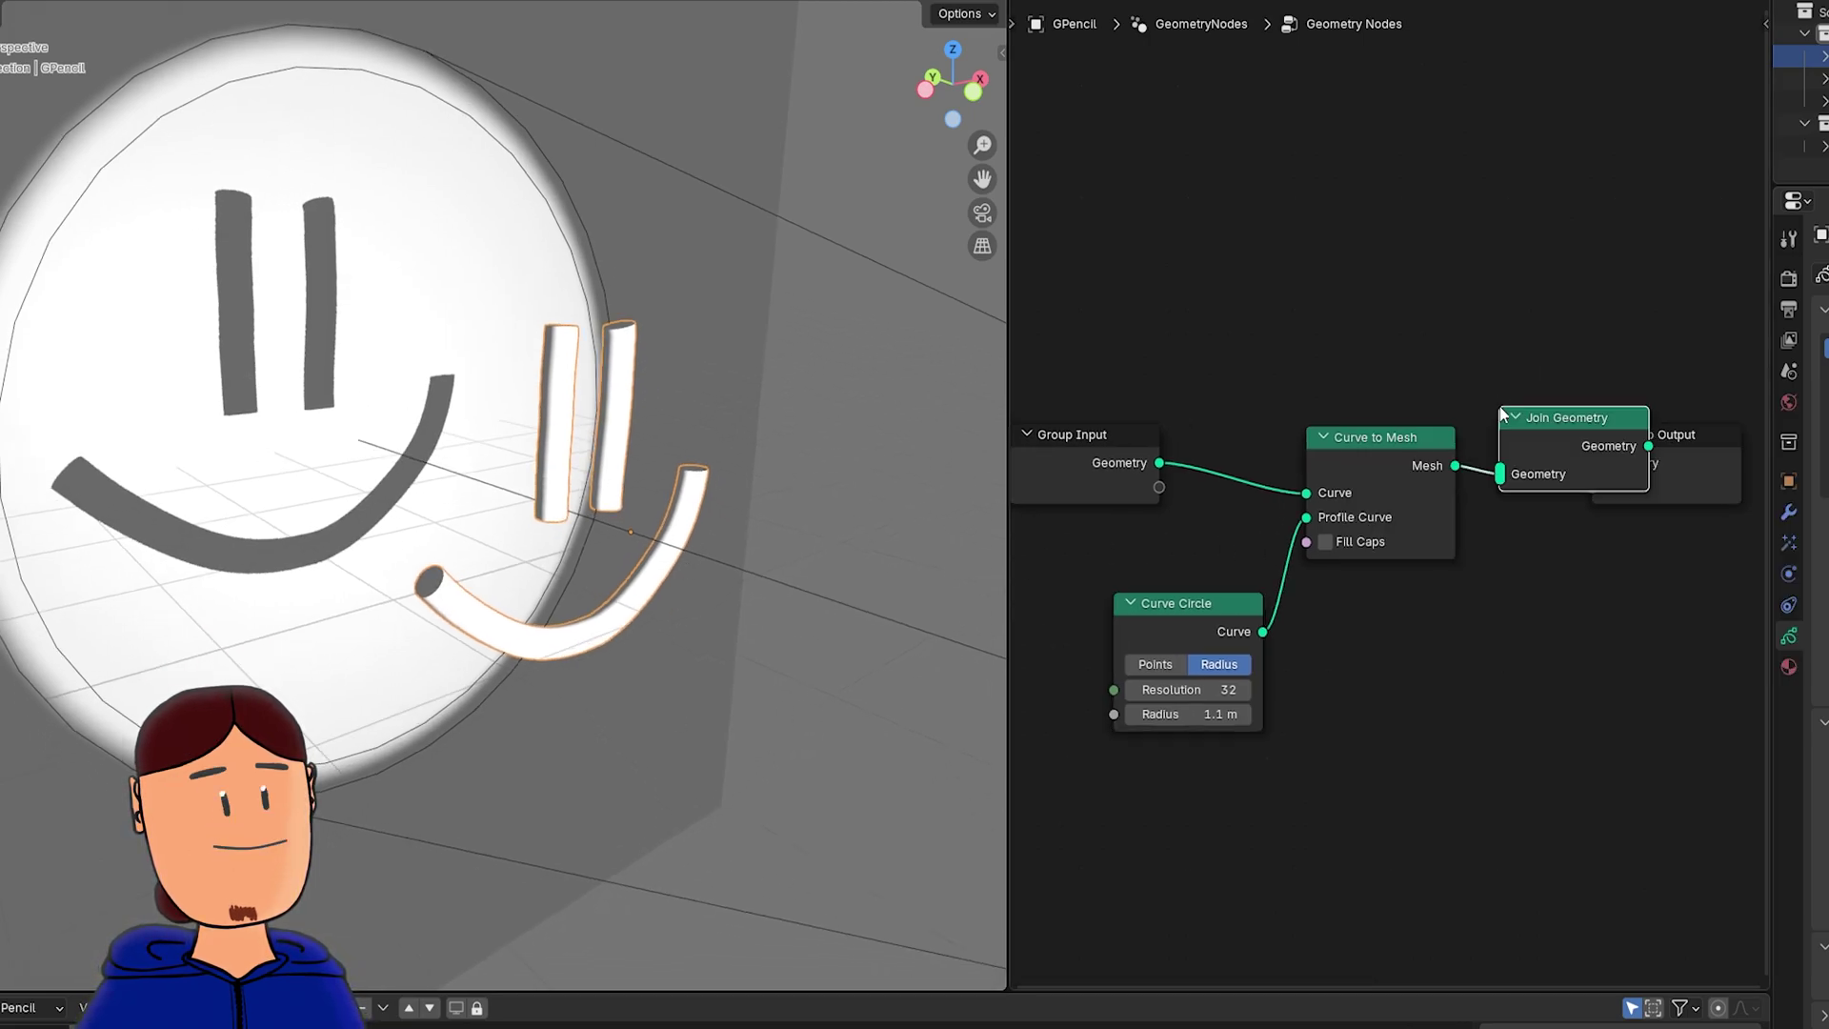
{"action": "left_click", "coordinate": [1159, 465]}
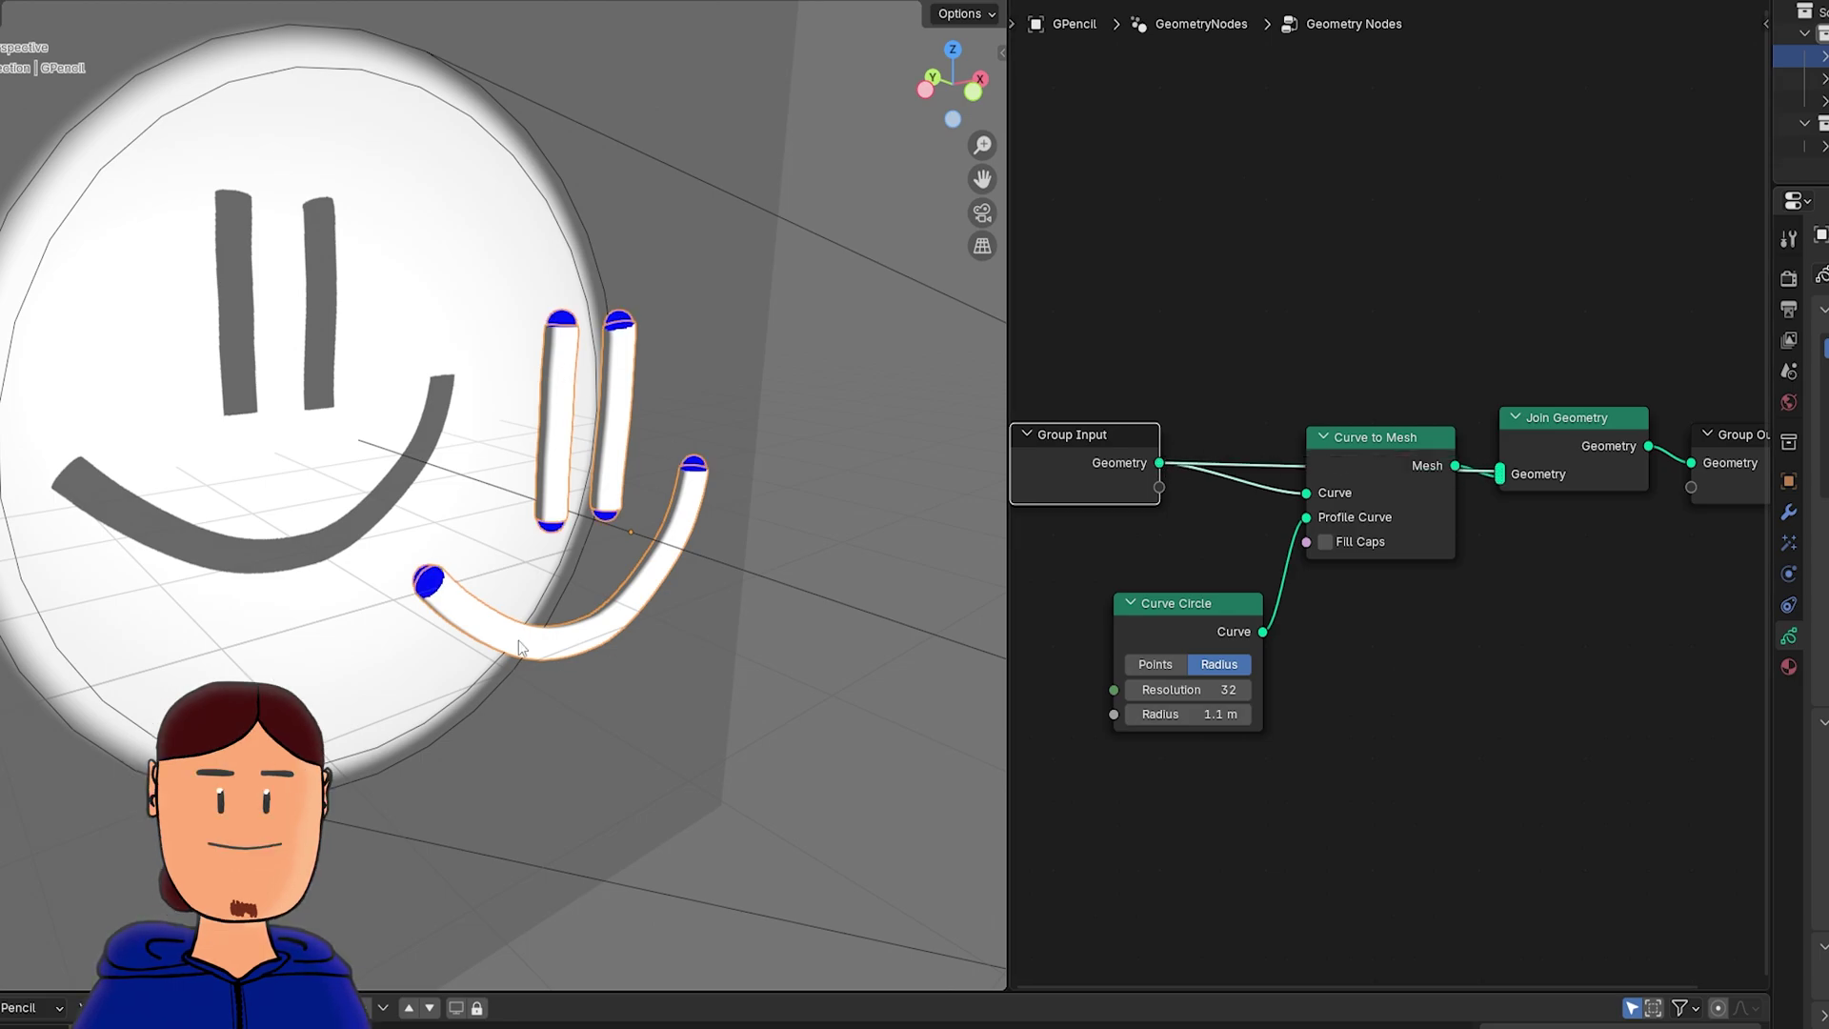
{"action": "left_click_drag", "start_coordinate": [1548, 417], "coordinate": [1538, 303]}
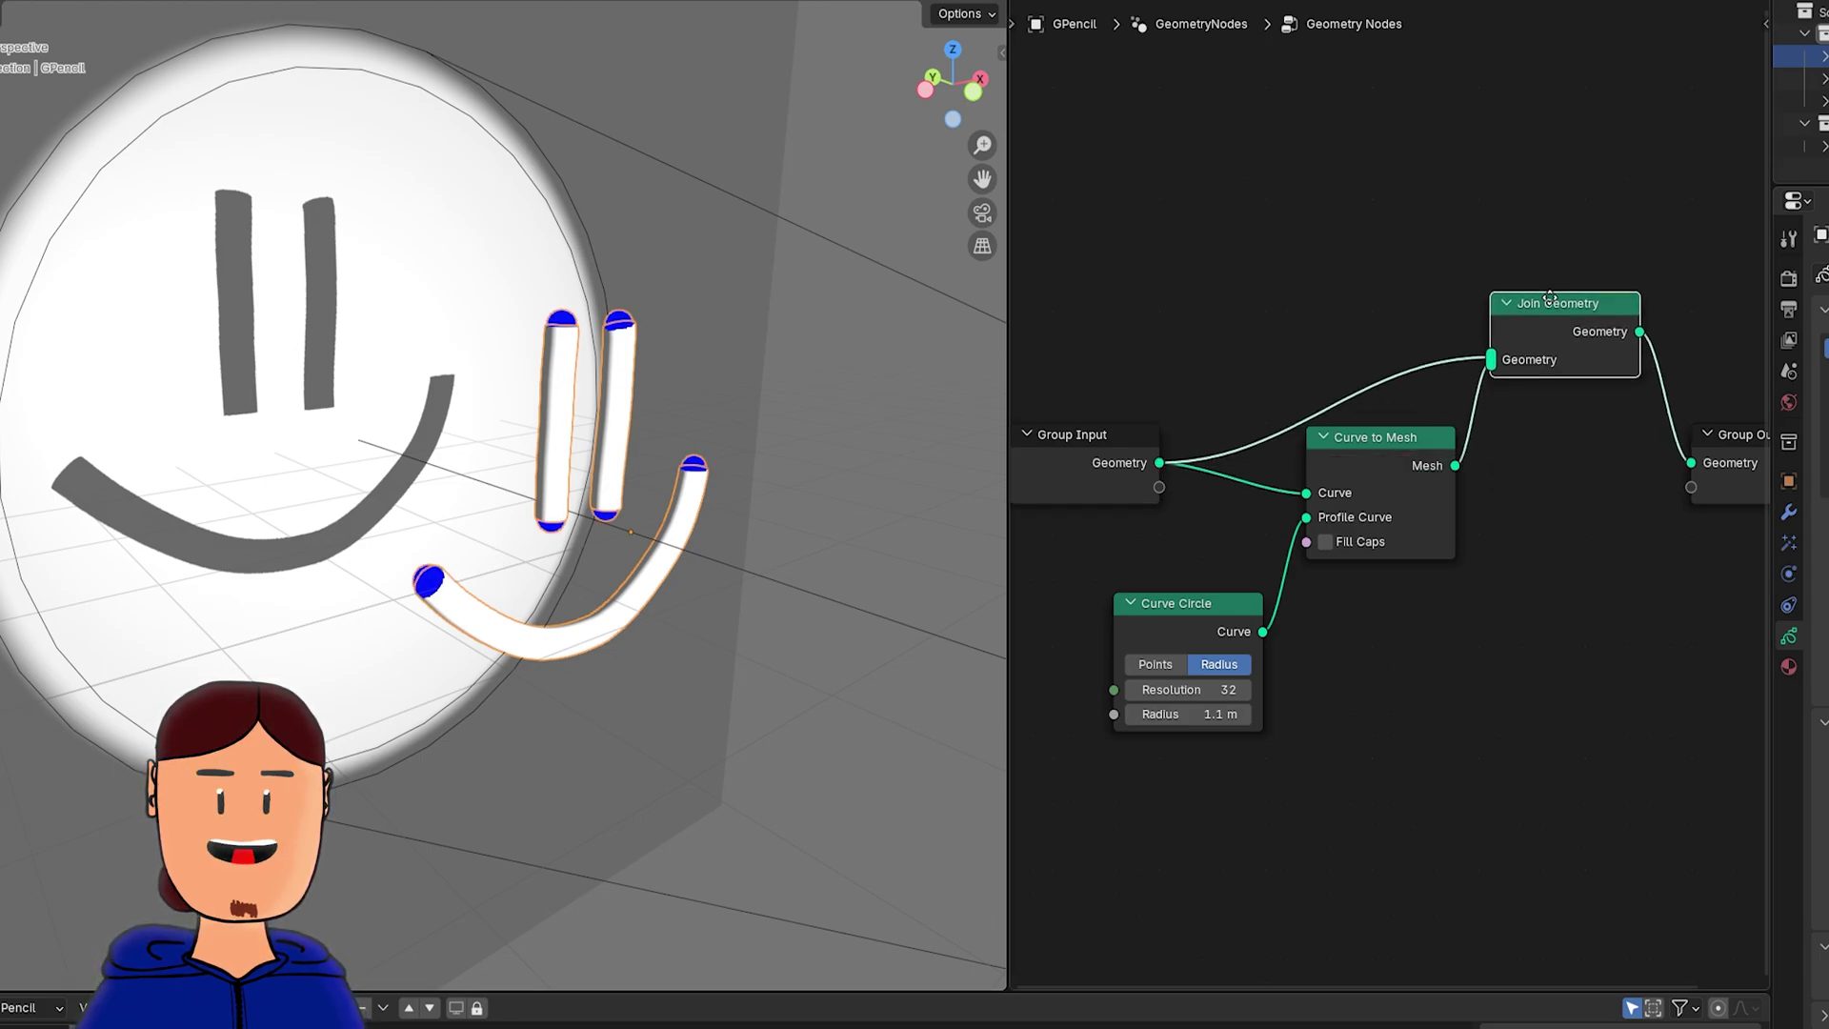
{"action": "left_click_drag", "start_coordinate": [1086, 434], "coordinate": [1058, 340]}
- Insert Transform Geometry offsetting the tubes 0.14 m along Y, then start adding a cube
{"action": "key", "text": "shift+a"}
{"action": "type", "text": "tra"}
{"action": "key", "text": "Return"}
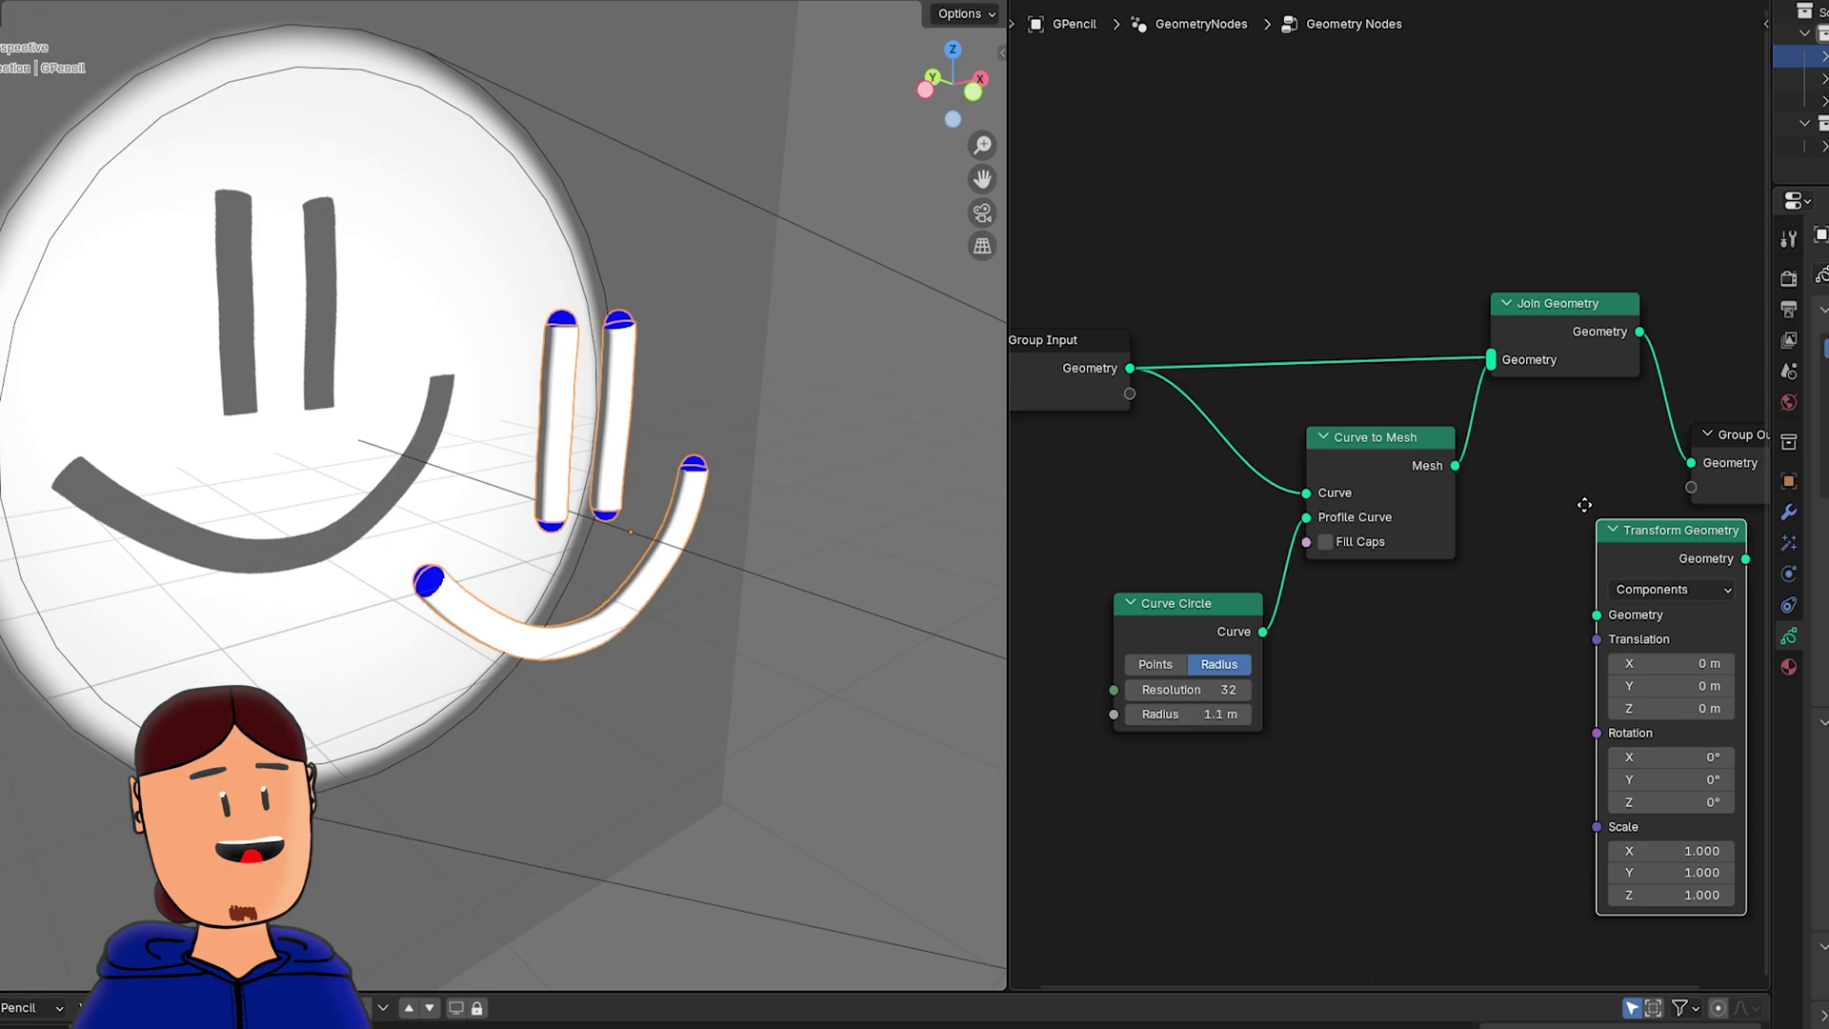
{"action": "left_click", "coordinate": [1487, 466]}
{"action": "mouse_move", "coordinate": [1572, 591]}
{"action": "left_mouse_down"}
{"action": "mouse_move", "coordinate": [1610, 590]}
{"action": "mouse_move", "coordinate": [1582, 591]}
{"action": "left_mouse_up"}
{"action": "middle_click_drag", "start_coordinate": [534, 457], "coordinate": [539, 454]}
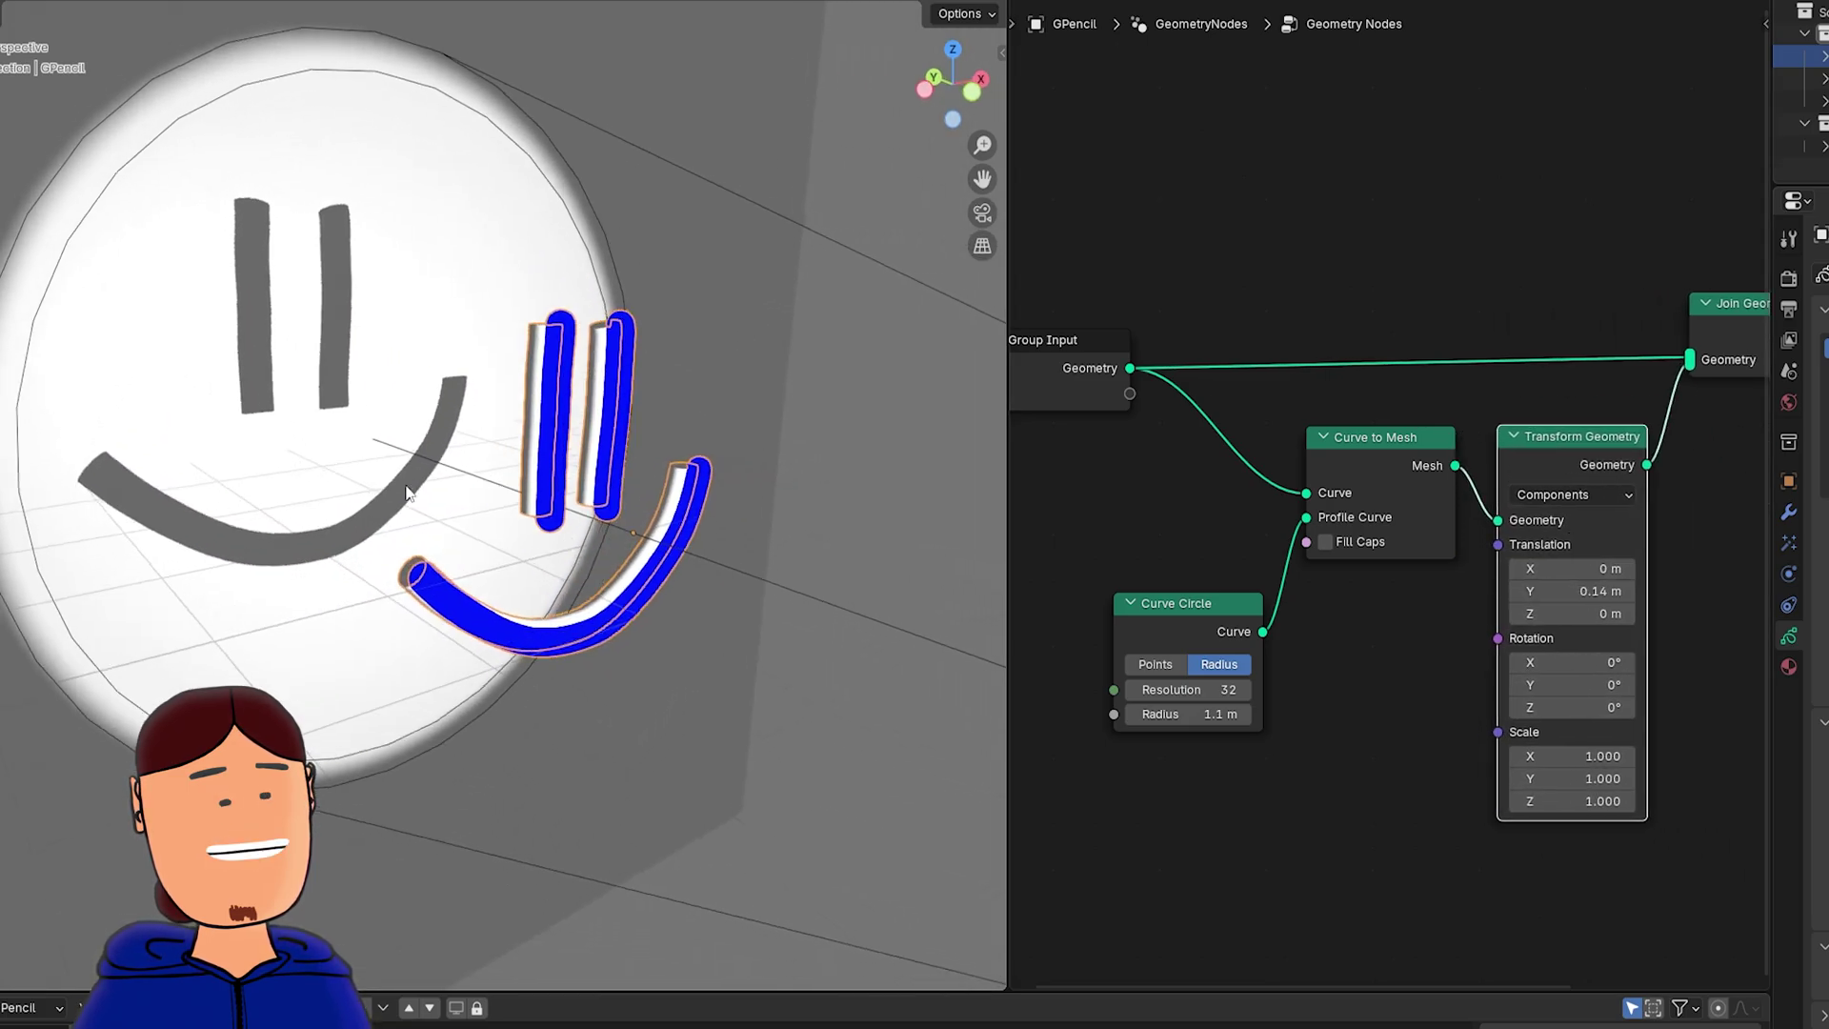
{"action": "scroll", "coordinate": [1667, 608], "scroll_direction": "down", "scroll_amount": 3}
{"action": "middle_click_drag", "start_coordinate": [1553, 593], "coordinate": [1493, 598]}
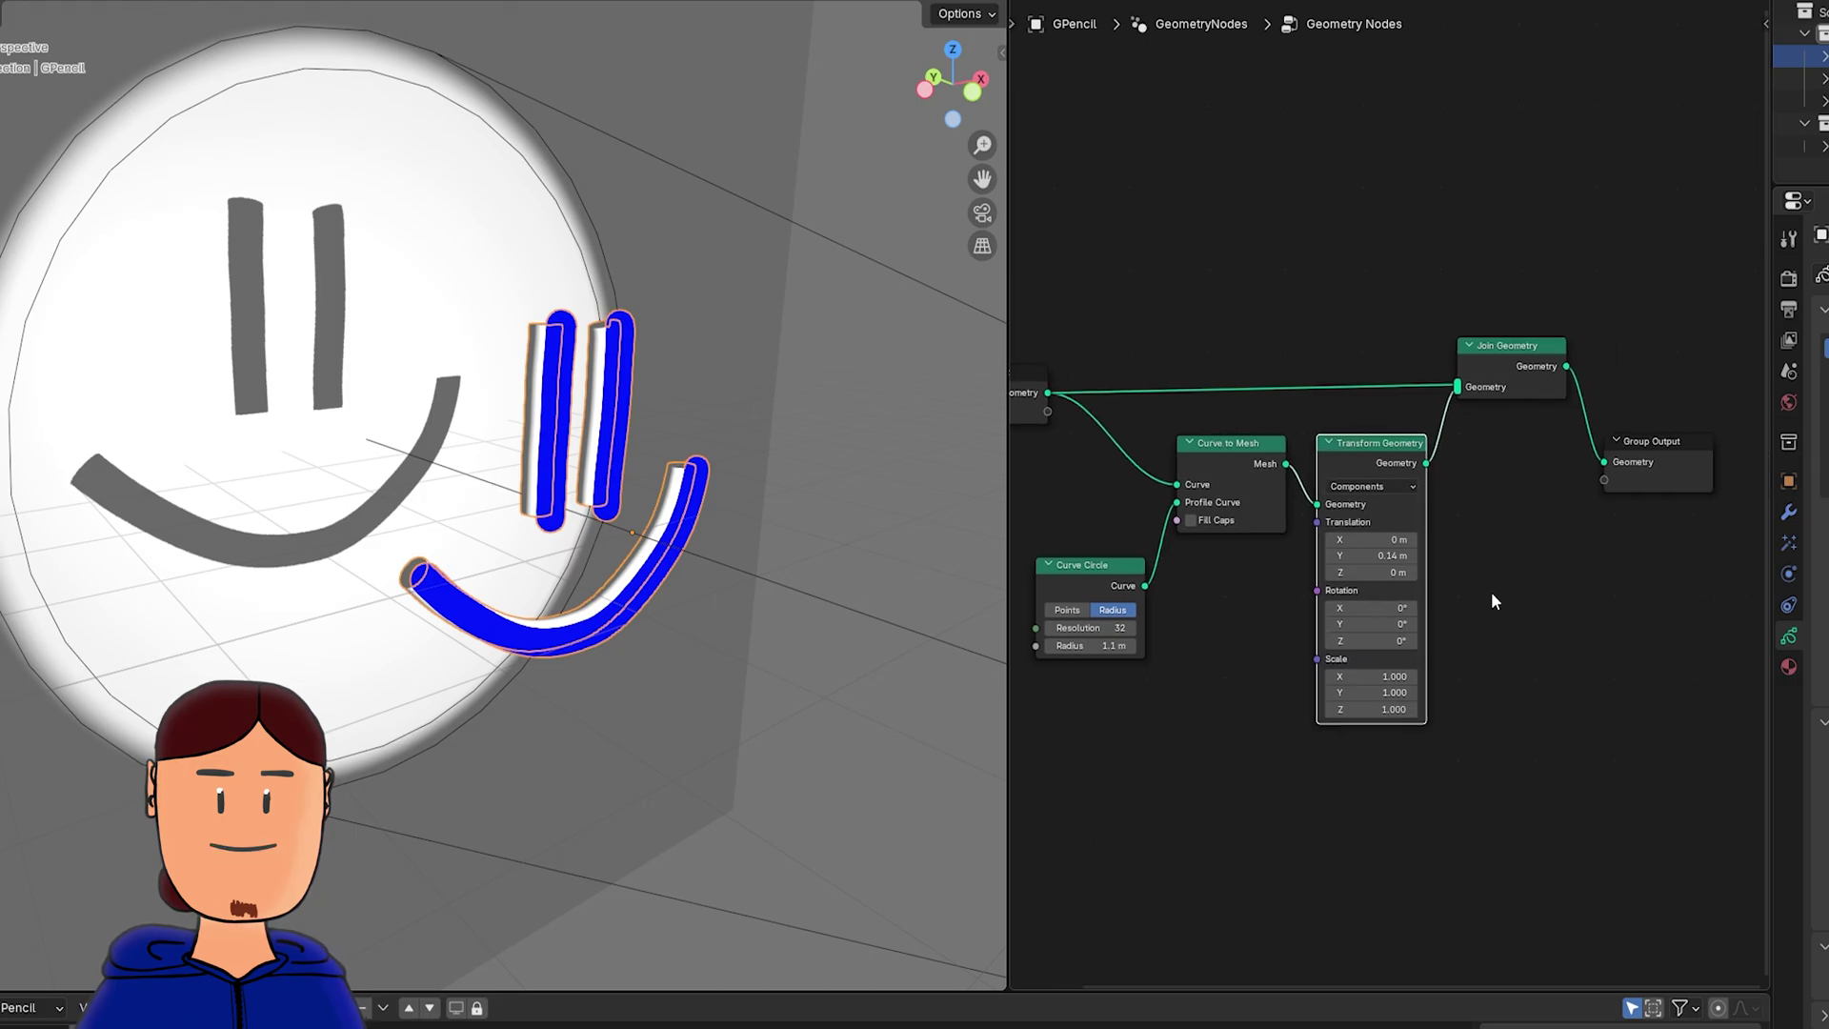
{"action": "key", "text": "shift+a"}
- Add a cube below the smiley with a new blue material named Shadow
{"action": "left_click", "coordinate": [801, 730]}
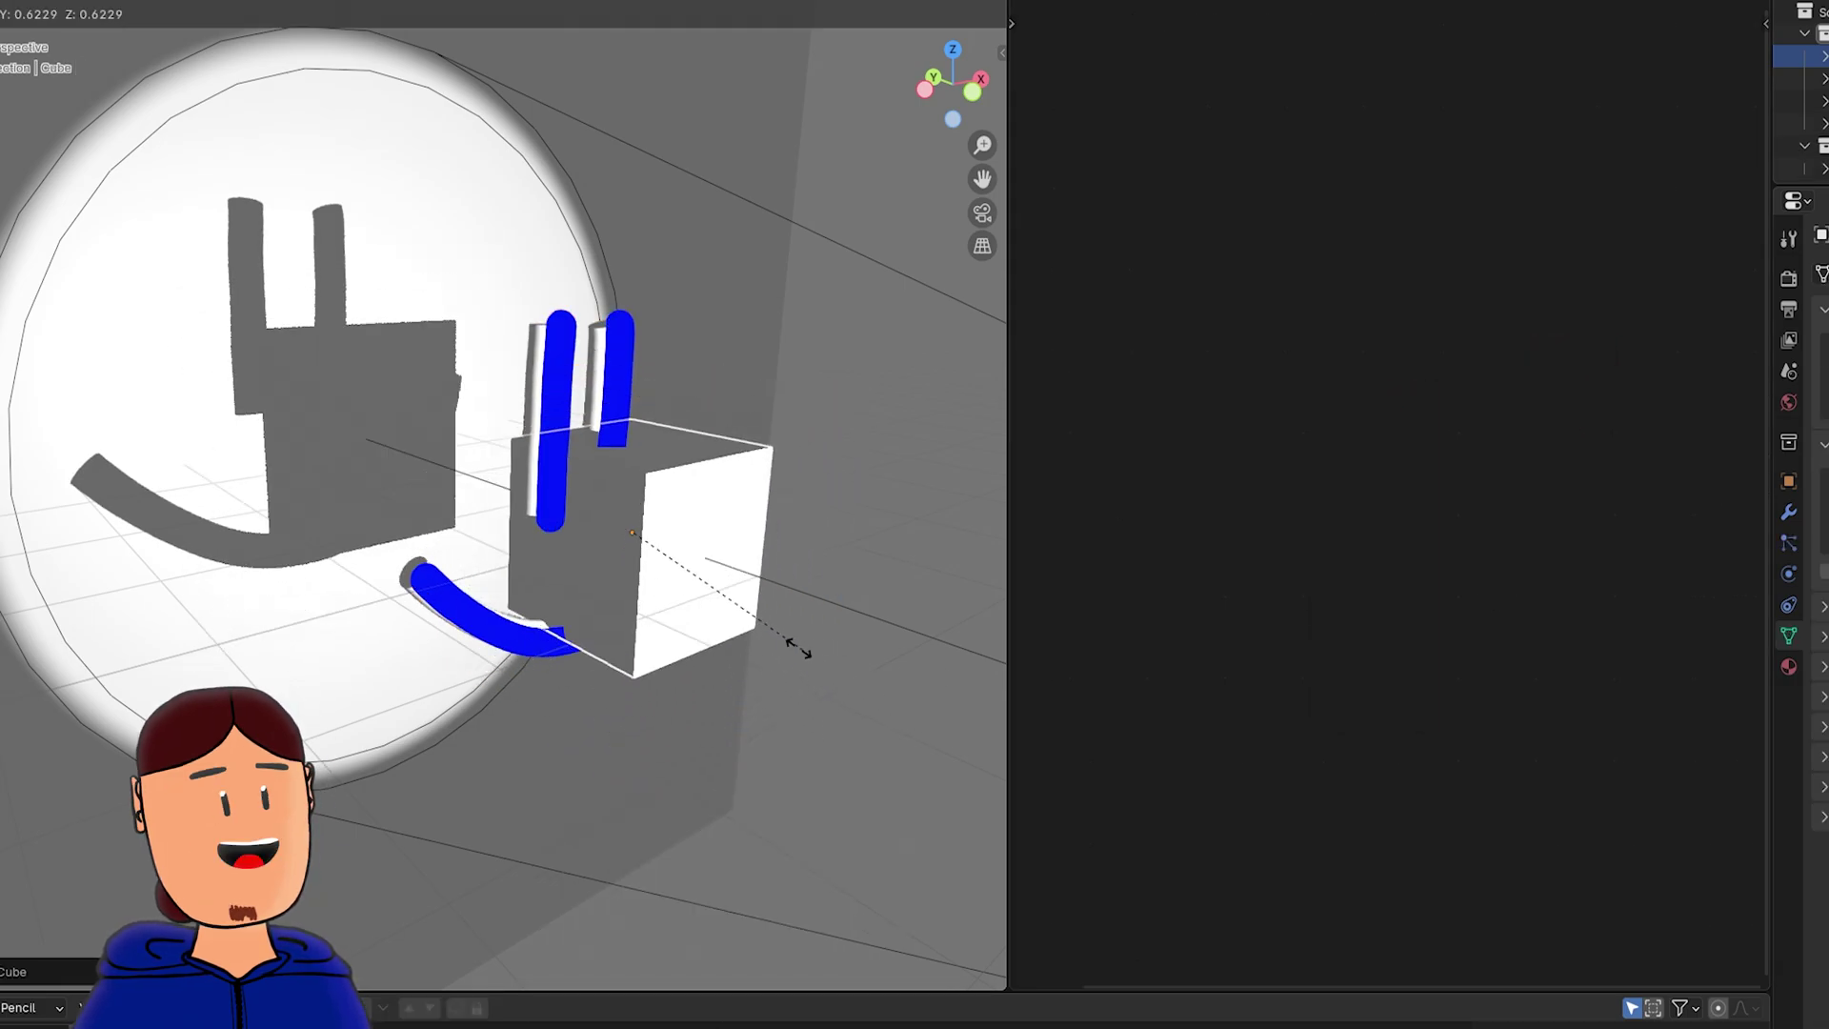
{"action": "key", "text": "g"}
{"action": "left_click", "coordinate": [805, 871]}
{"action": "left_click", "coordinate": [906, 591]}
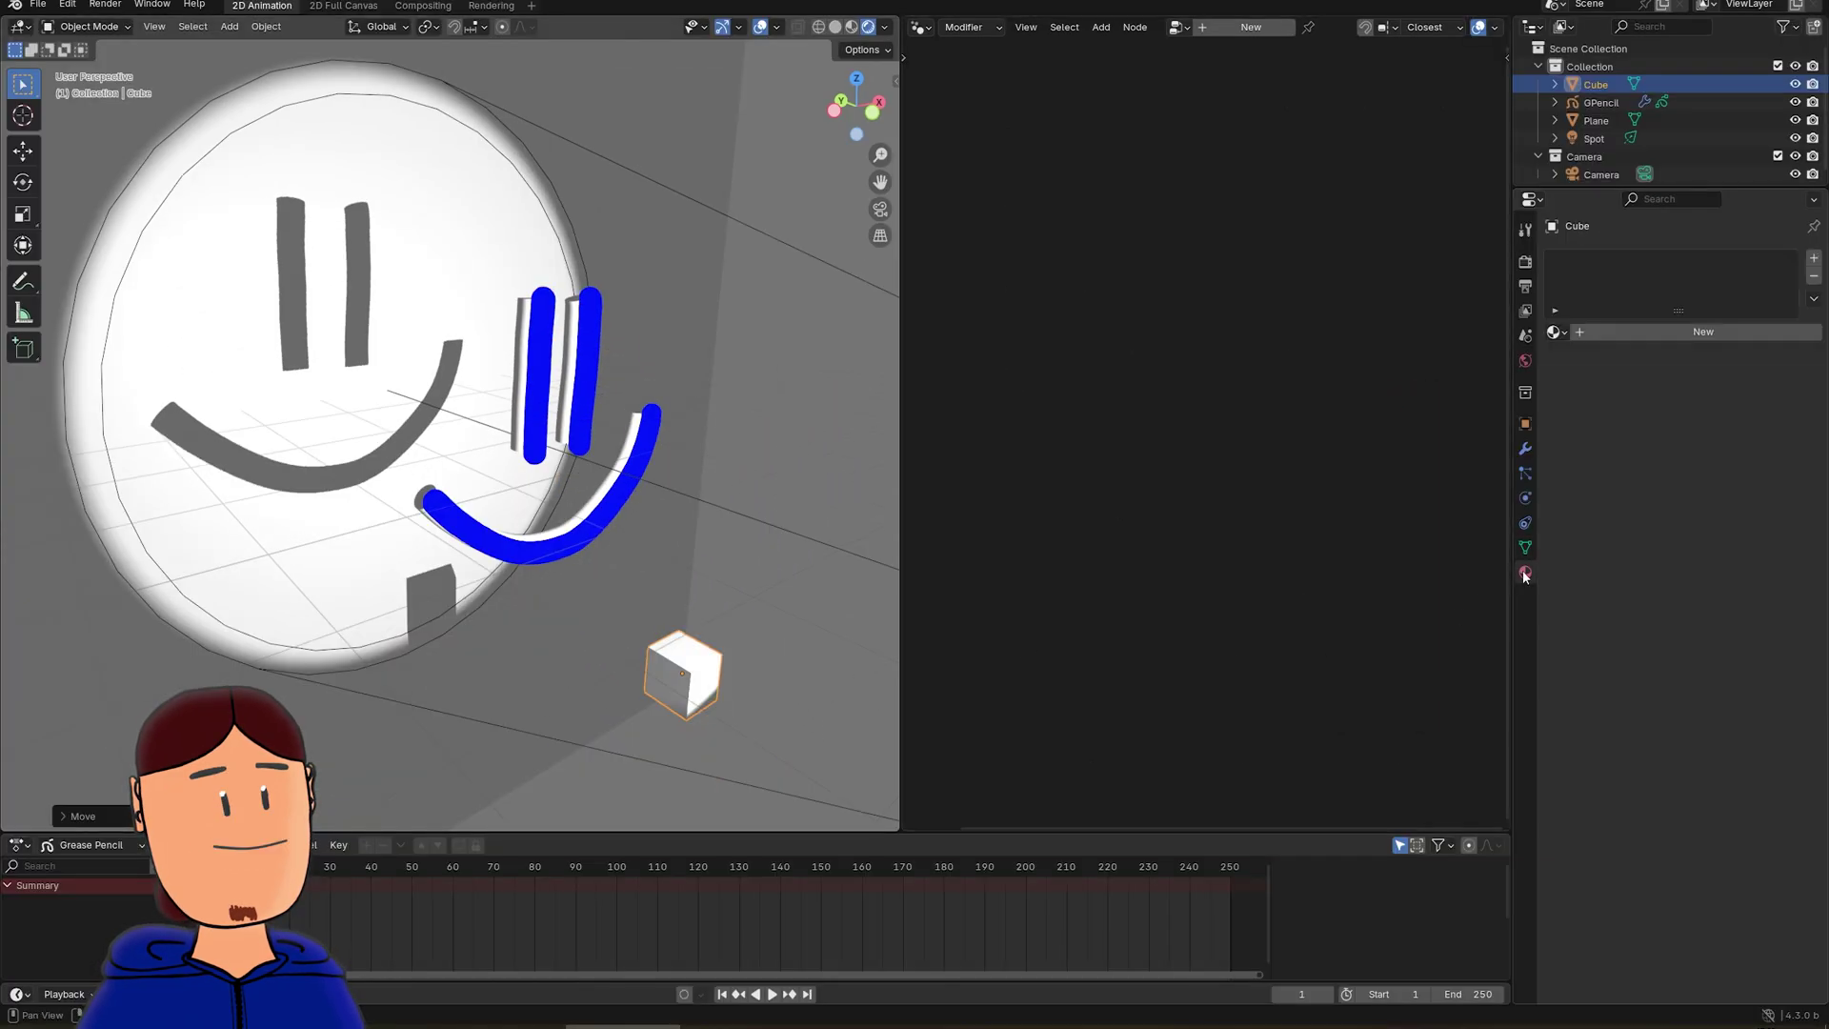
{"action": "left_click", "coordinate": [1122, 271]}
{"action": "double_click", "coordinate": [1095, 274]}
{"action": "type", "text": "Shadow"}
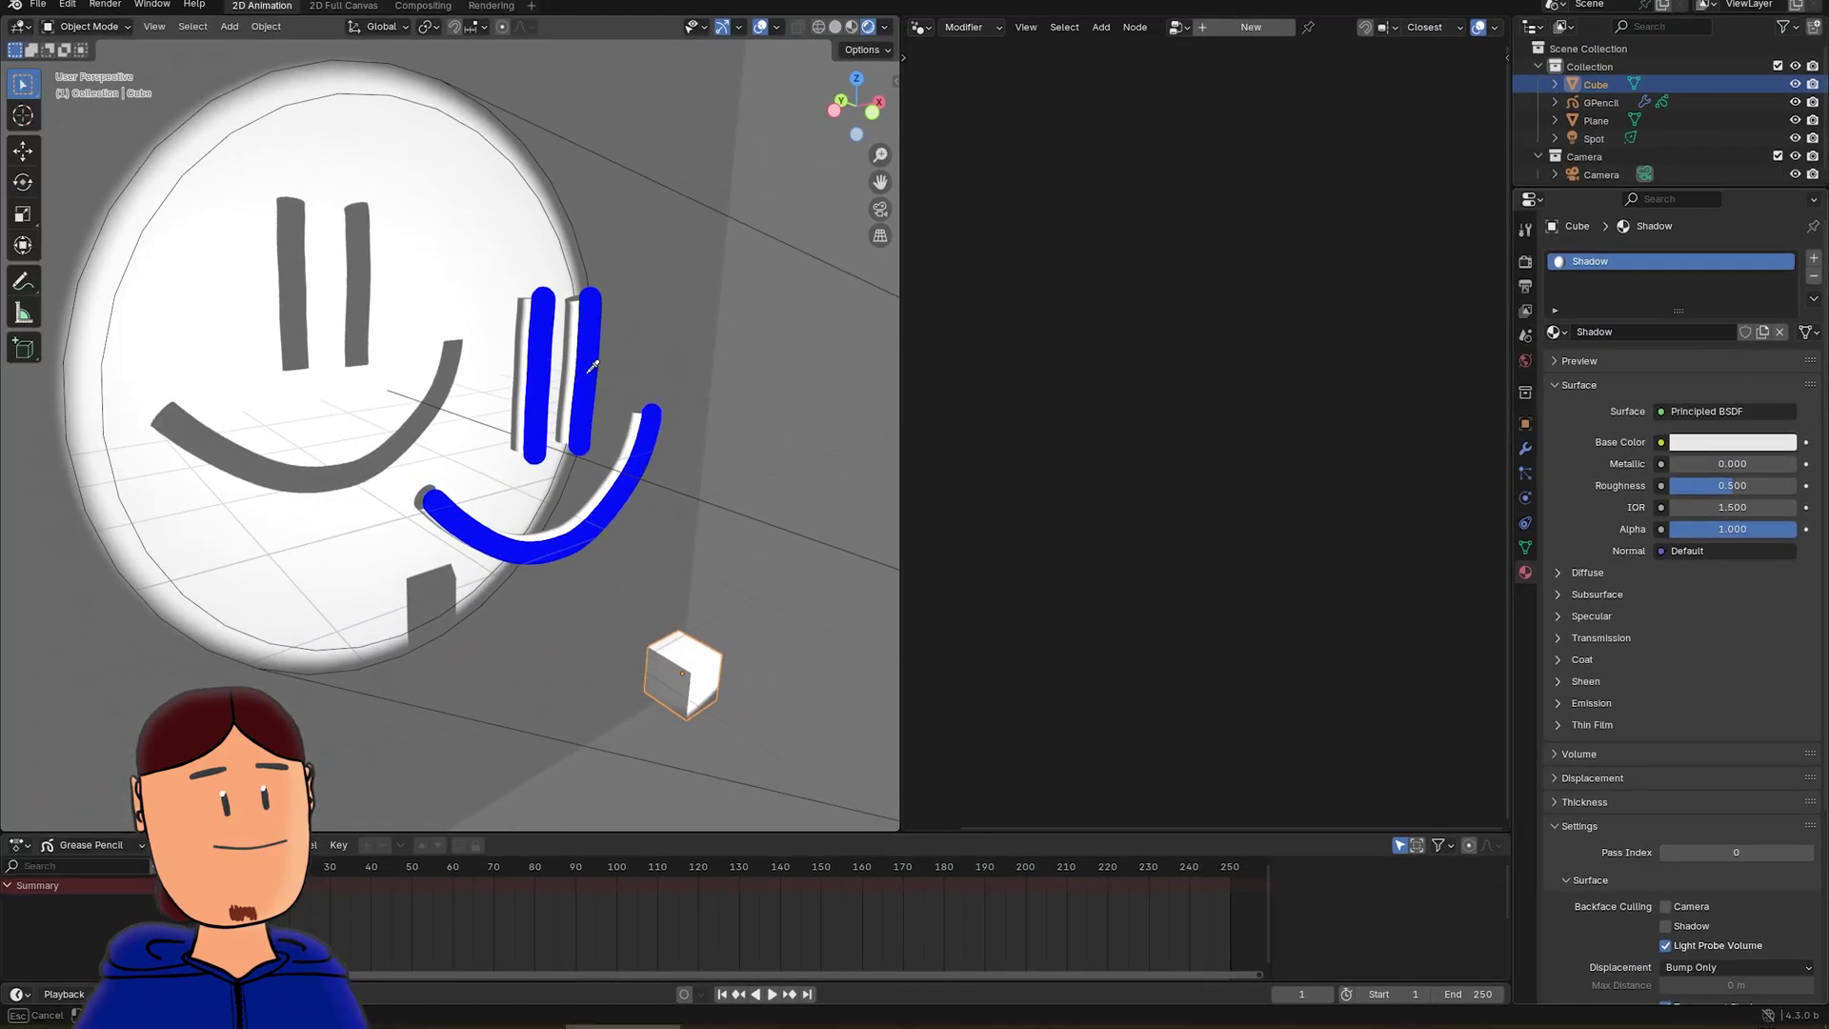
{"action": "left_click", "coordinate": [587, 379]}
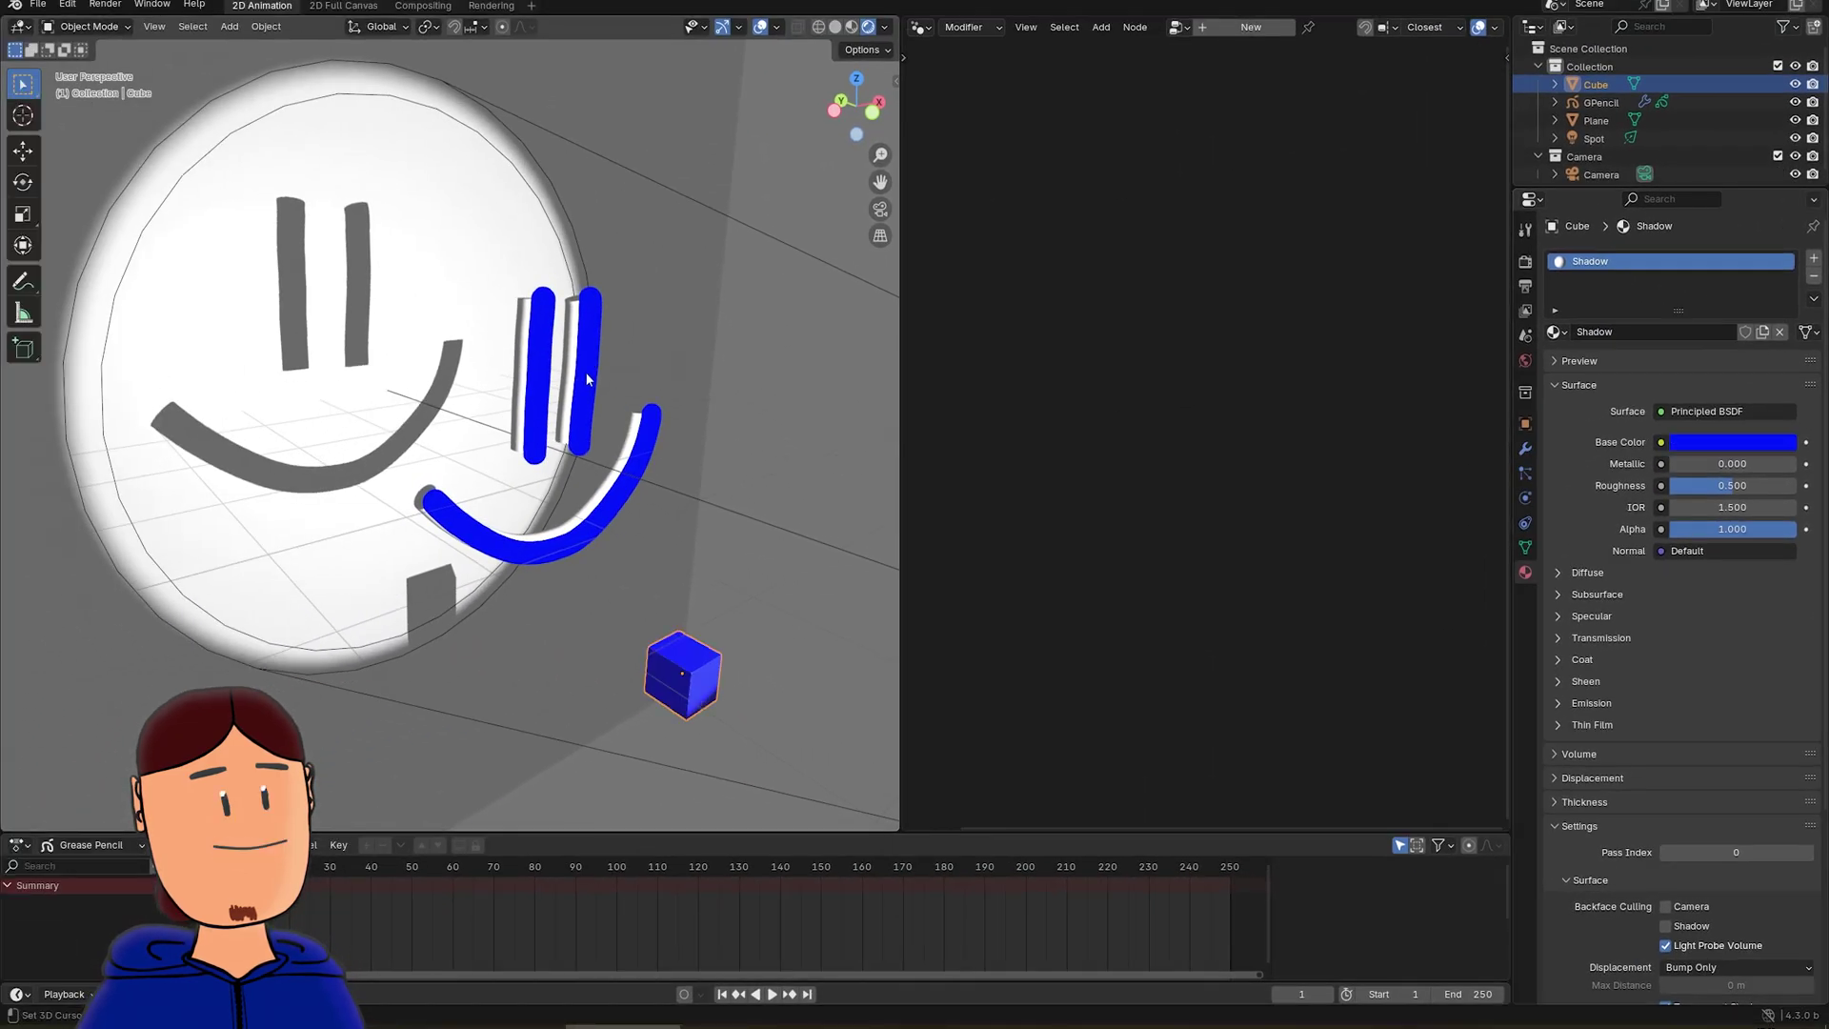
- Add a Set Material node assigning the Shadow material to the tubes
{"action": "key", "text": "shift+a"}
{"action": "type", "text": "set"}
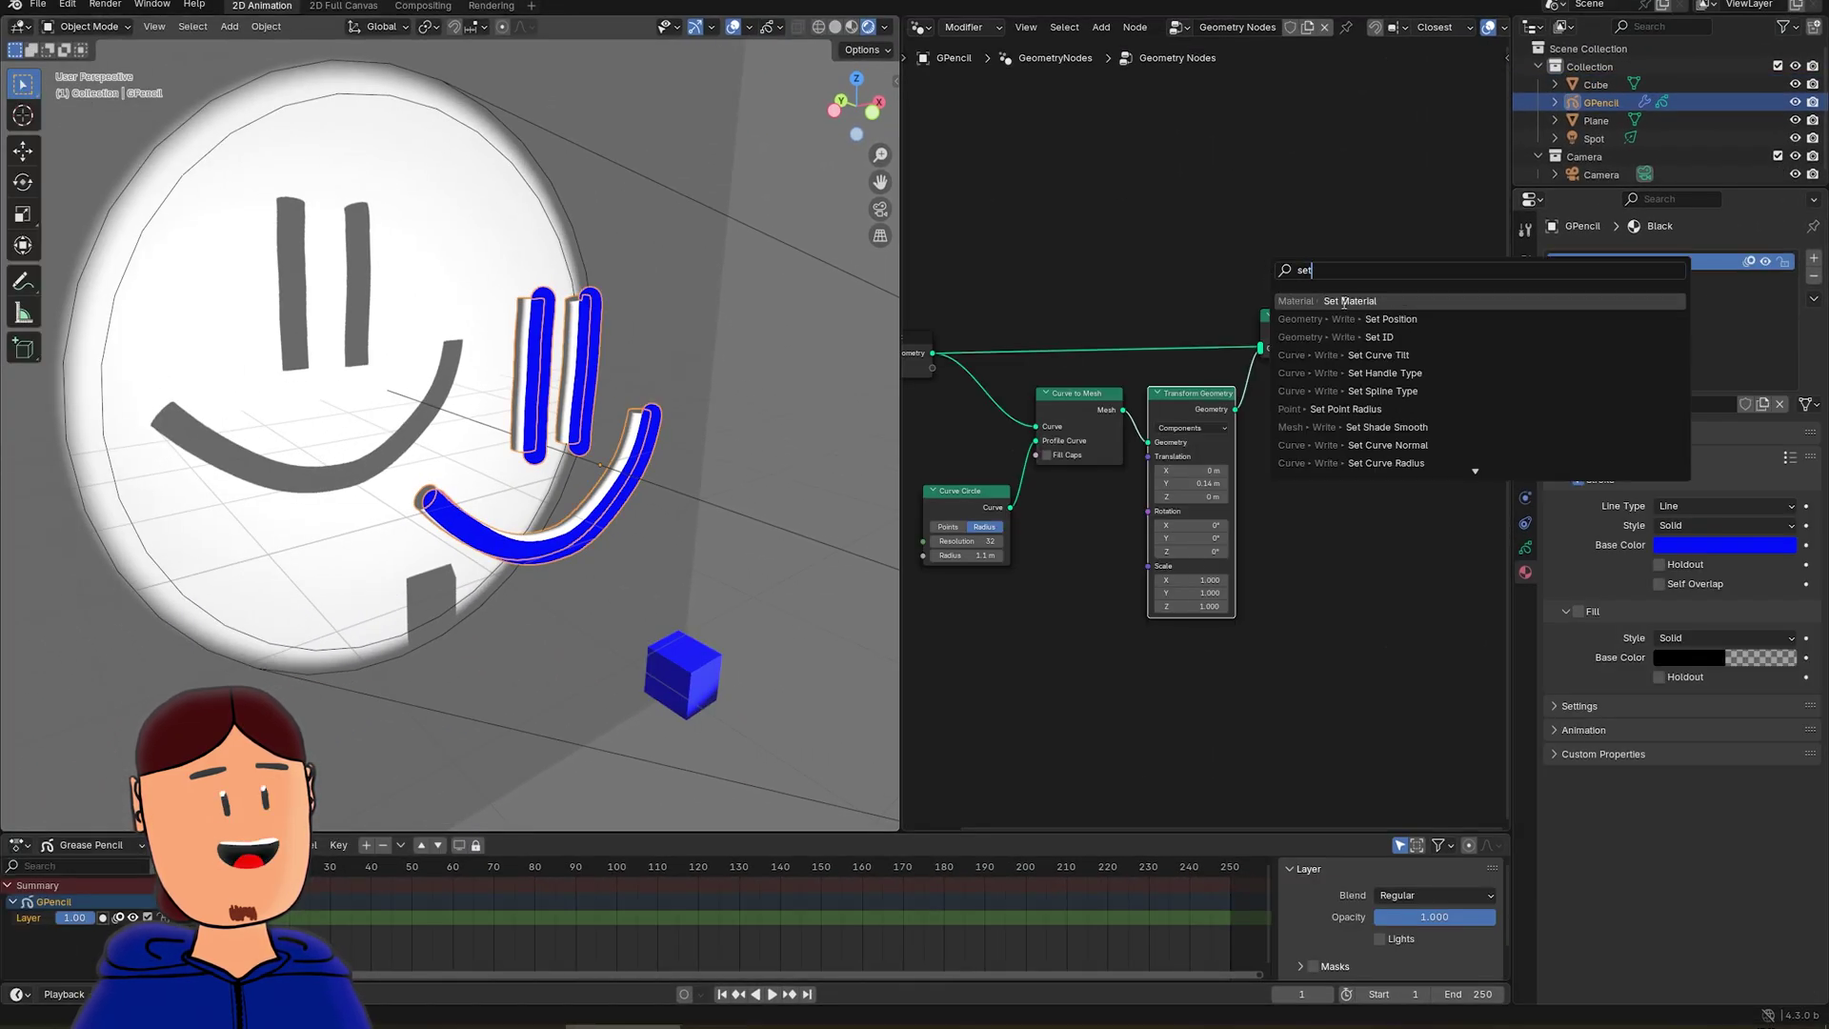
{"action": "left_click", "coordinate": [1344, 301]}
{"action": "left_click", "coordinate": [1313, 442]}
{"action": "left_click", "coordinate": [1307, 474]}
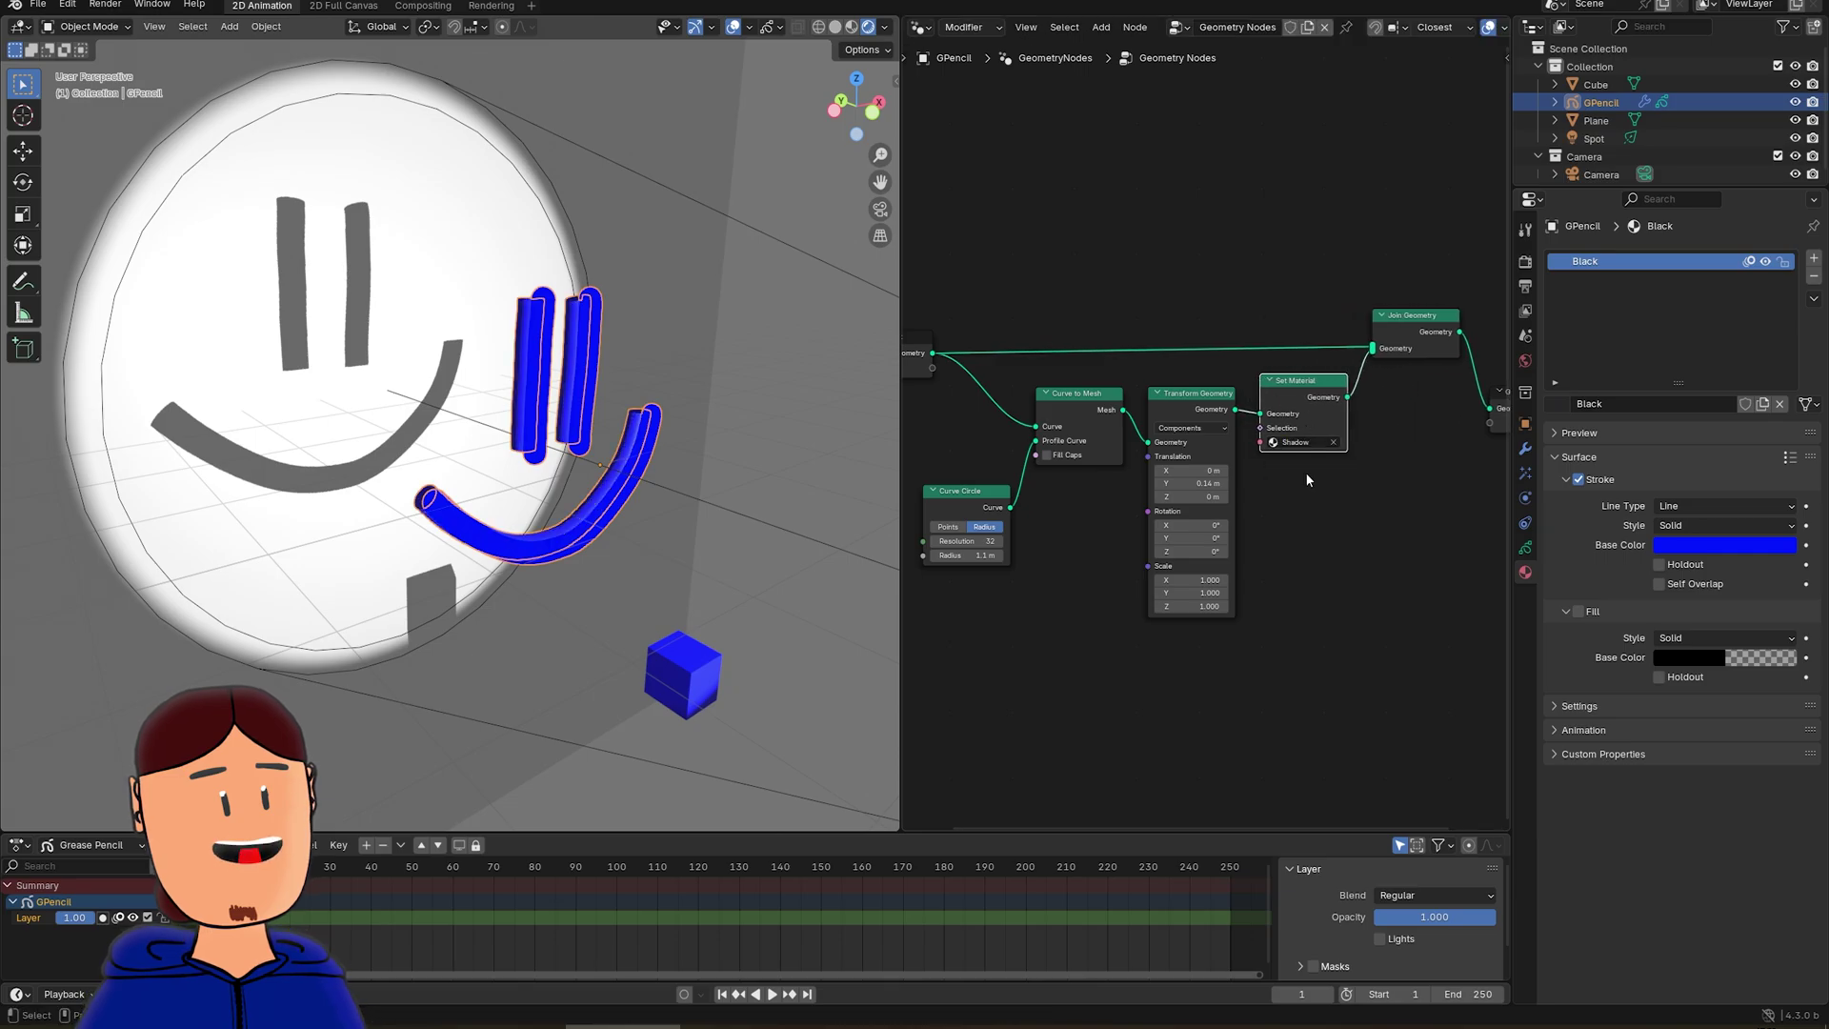
- Set the Shadow material's Alpha to 0, move the cube aside and reselect the drawing
{"action": "left_click", "coordinate": [682, 673]}
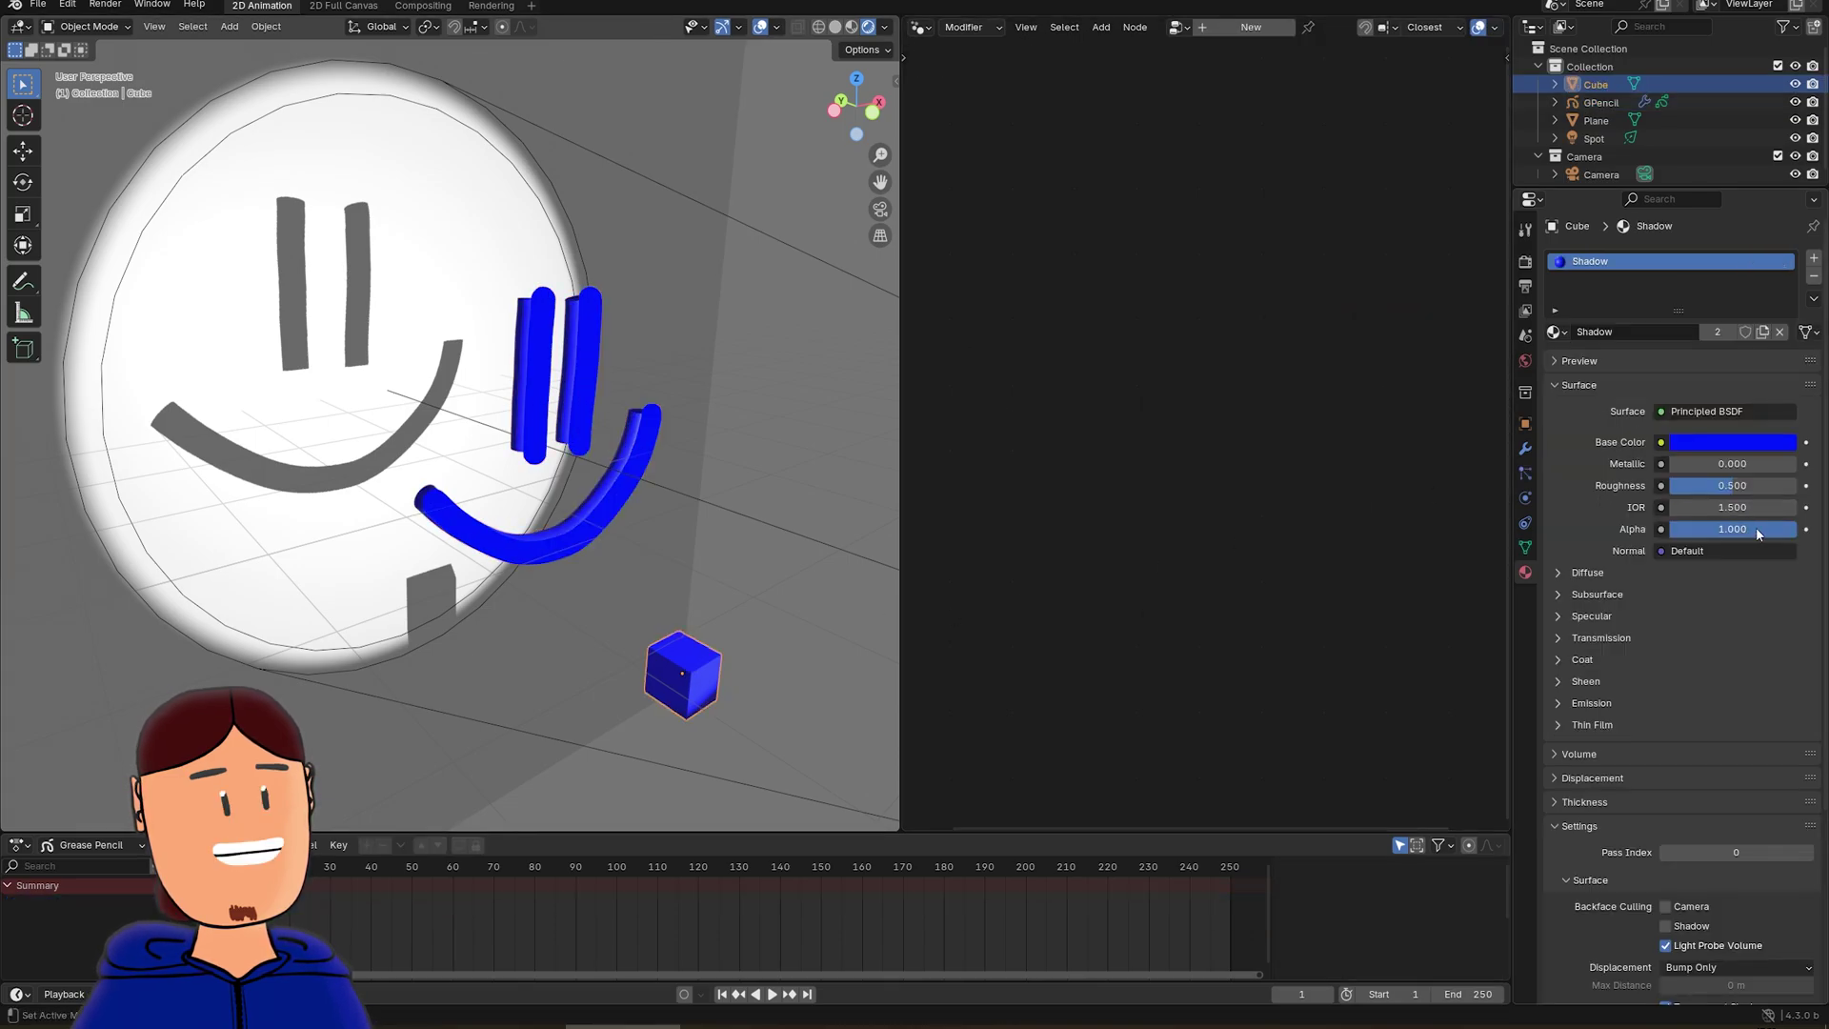
{"action": "left_click_drag", "start_coordinate": [1758, 530], "coordinate": [1693, 529]}
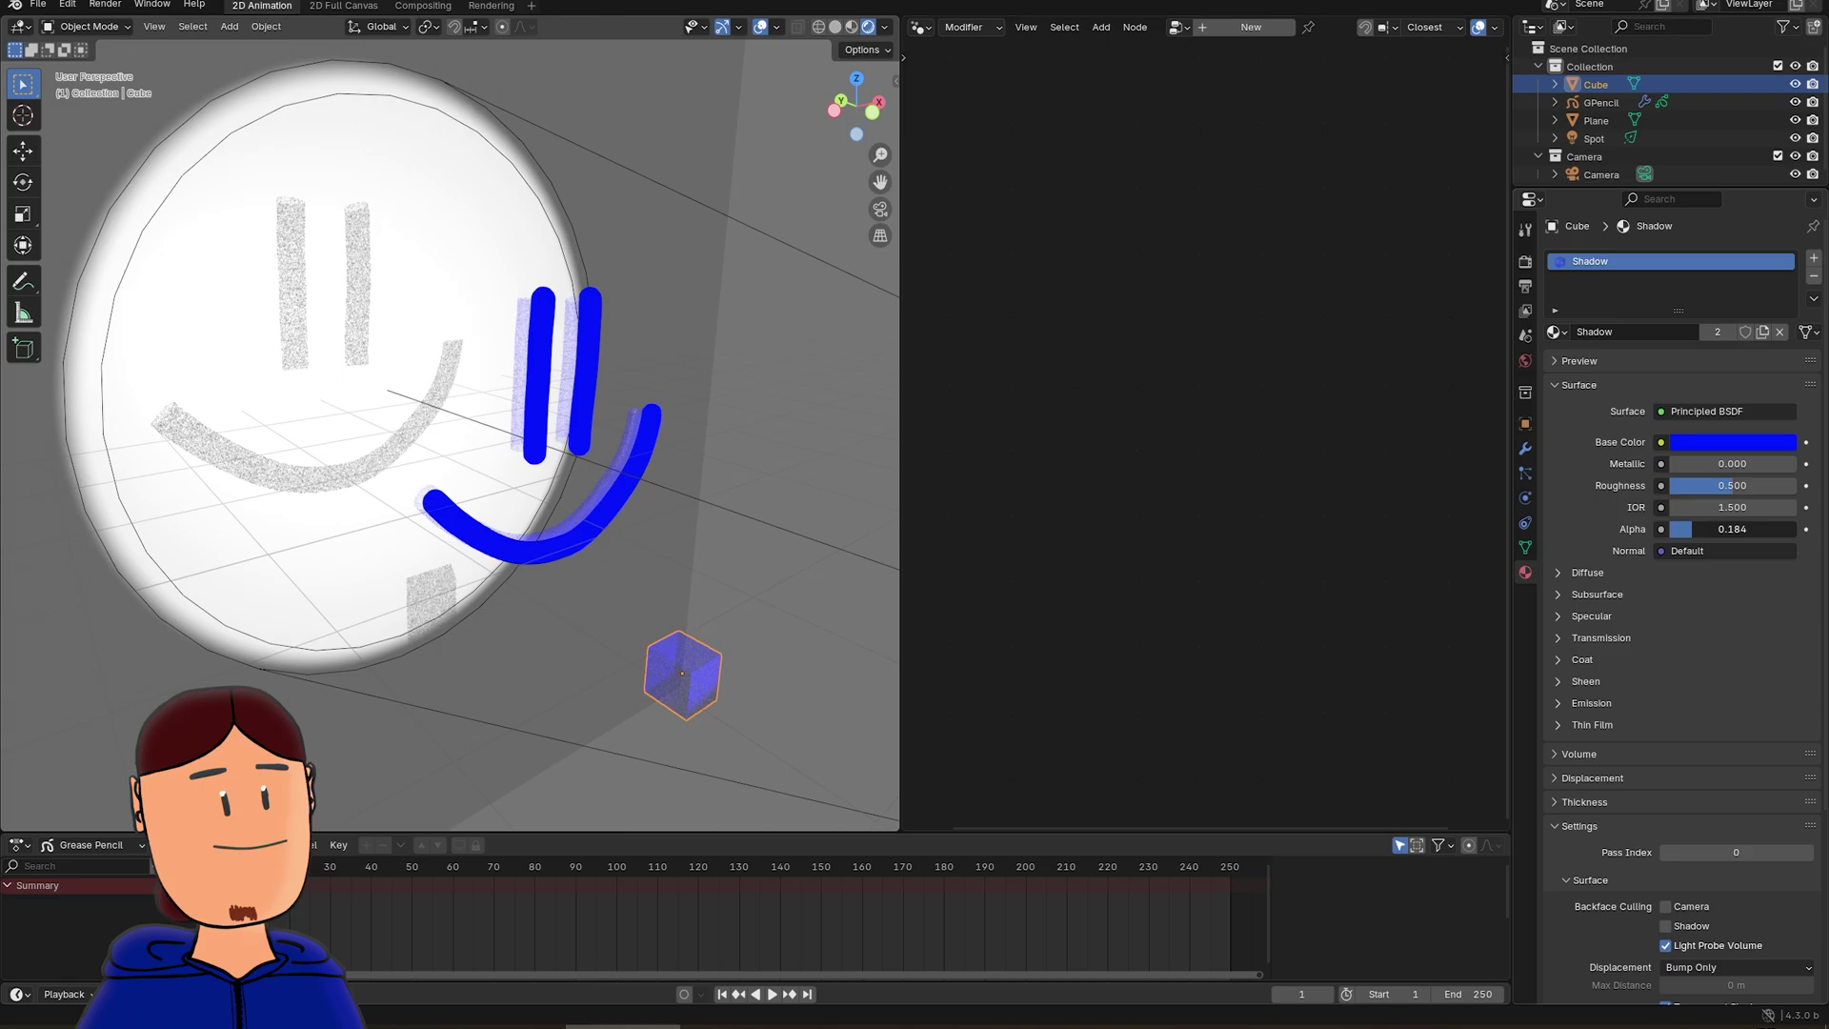
{"action": "scroll", "coordinate": [1680, 645], "scroll_direction": "down", "scroll_amount": 3}
{"action": "mouse_move", "coordinate": [1693, 529]}
{"action": "left_mouse_down"}
{"action": "mouse_move", "coordinate": [1715, 530]}
{"action": "mouse_move", "coordinate": [1617, 534]}
{"action": "left_mouse_up"}
{"action": "scroll", "coordinate": [1681, 645], "scroll_direction": "down", "scroll_amount": 4}
{"action": "scroll", "coordinate": [1669, 759], "scroll_direction": "up", "scroll_amount": 7}
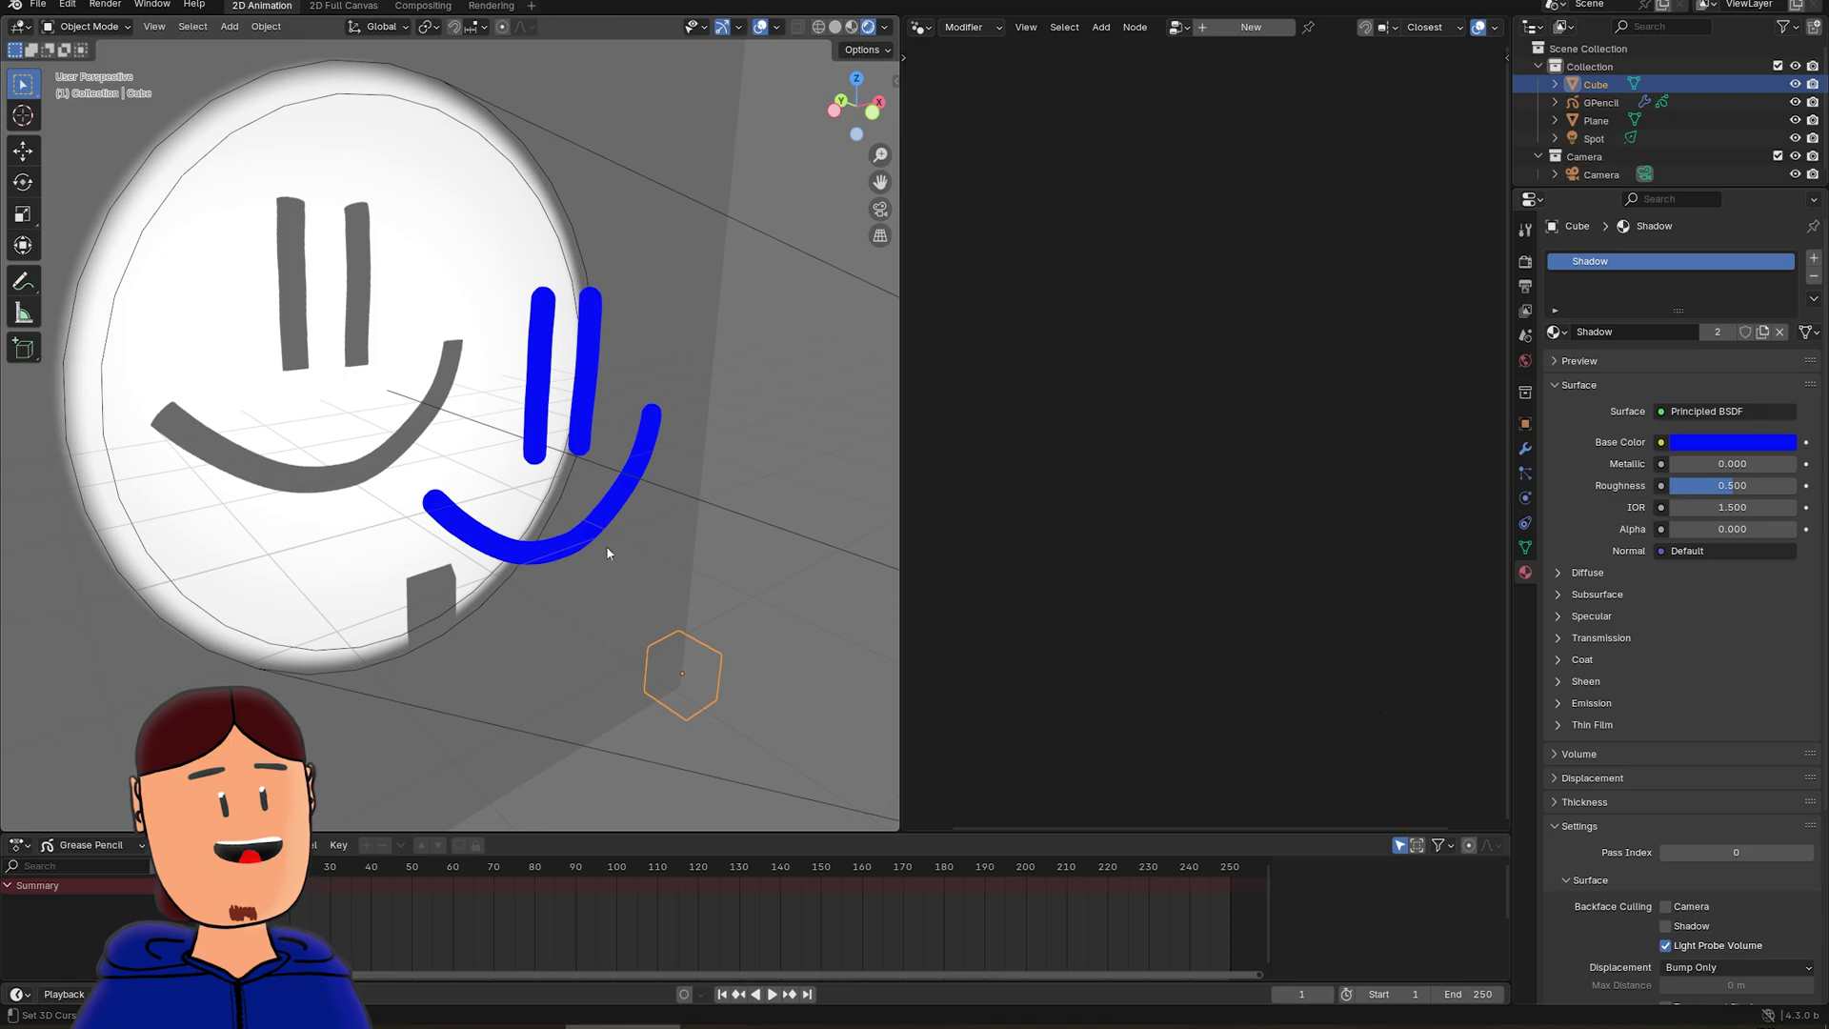
{"action": "left_click_drag", "start_coordinate": [705, 673], "coordinate": [786, 729]}
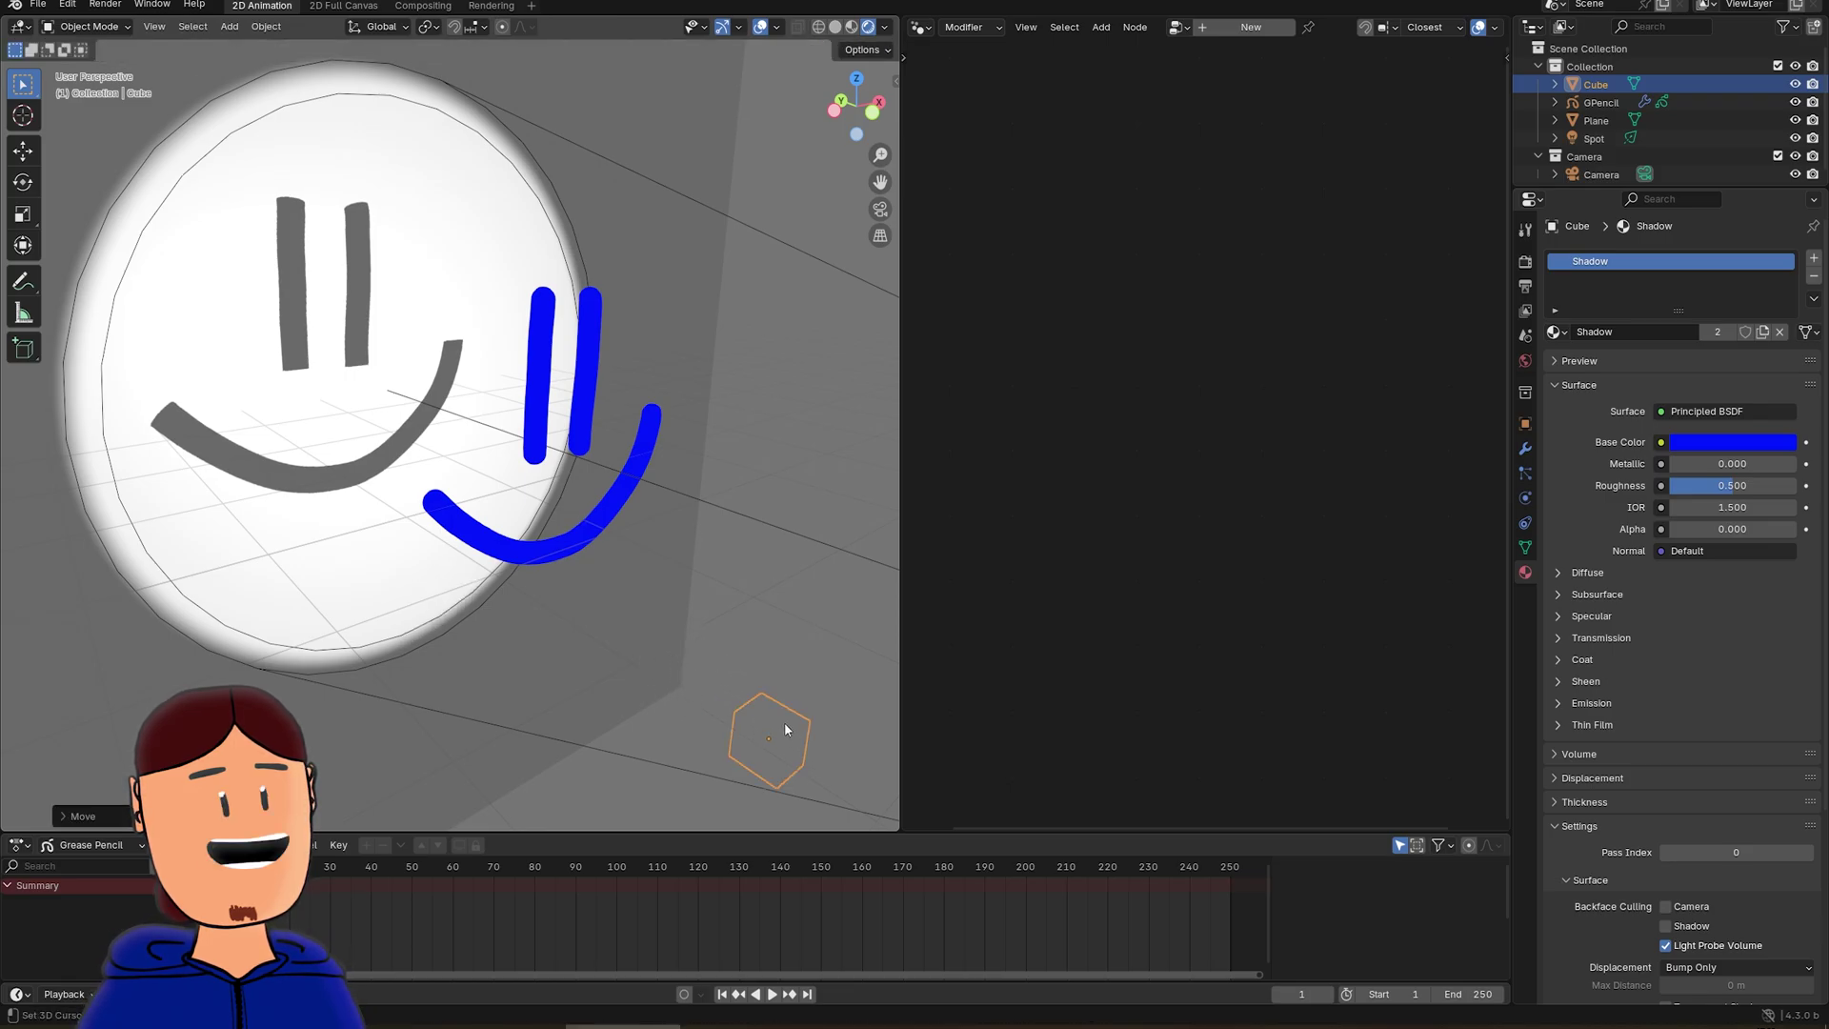
{"action": "left_click", "coordinate": [589, 426]}
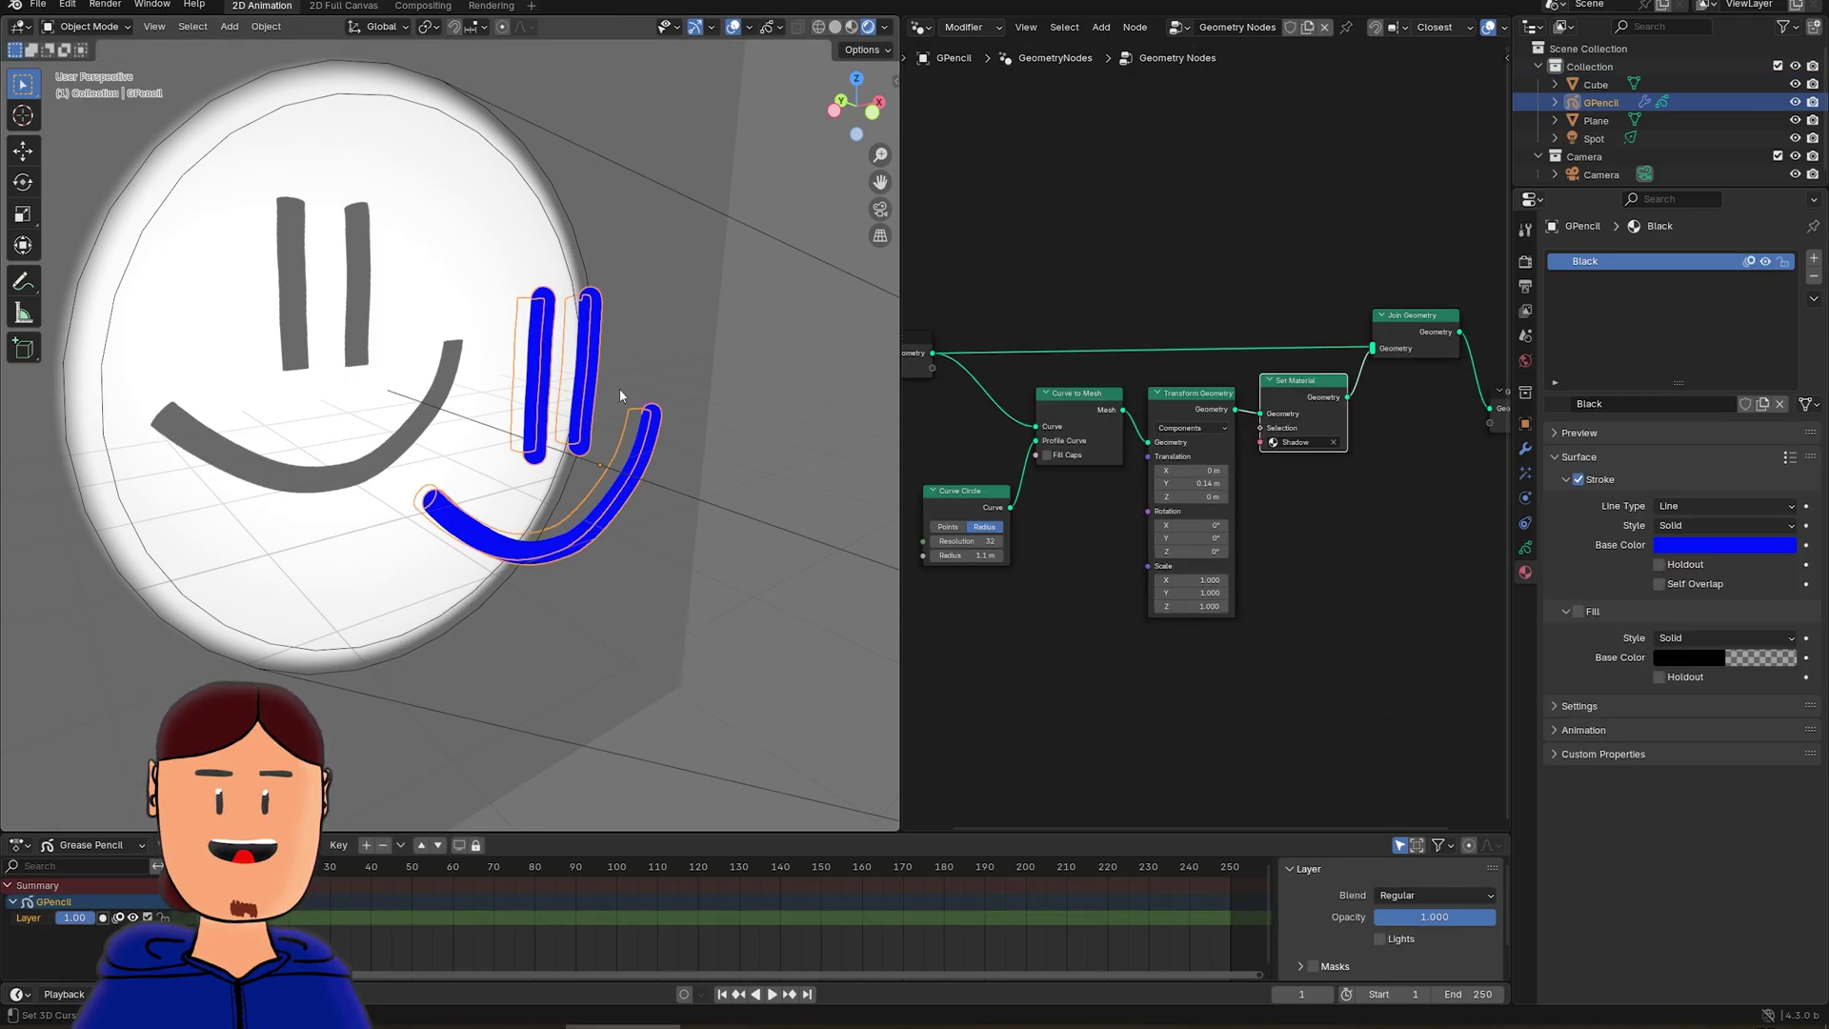
- In Draw Mode, create a blue fill-only material and draw a filled shape
{"action": "key", "text": "ctrl+Tab"}
{"action": "left_click", "coordinate": [591, 433]}
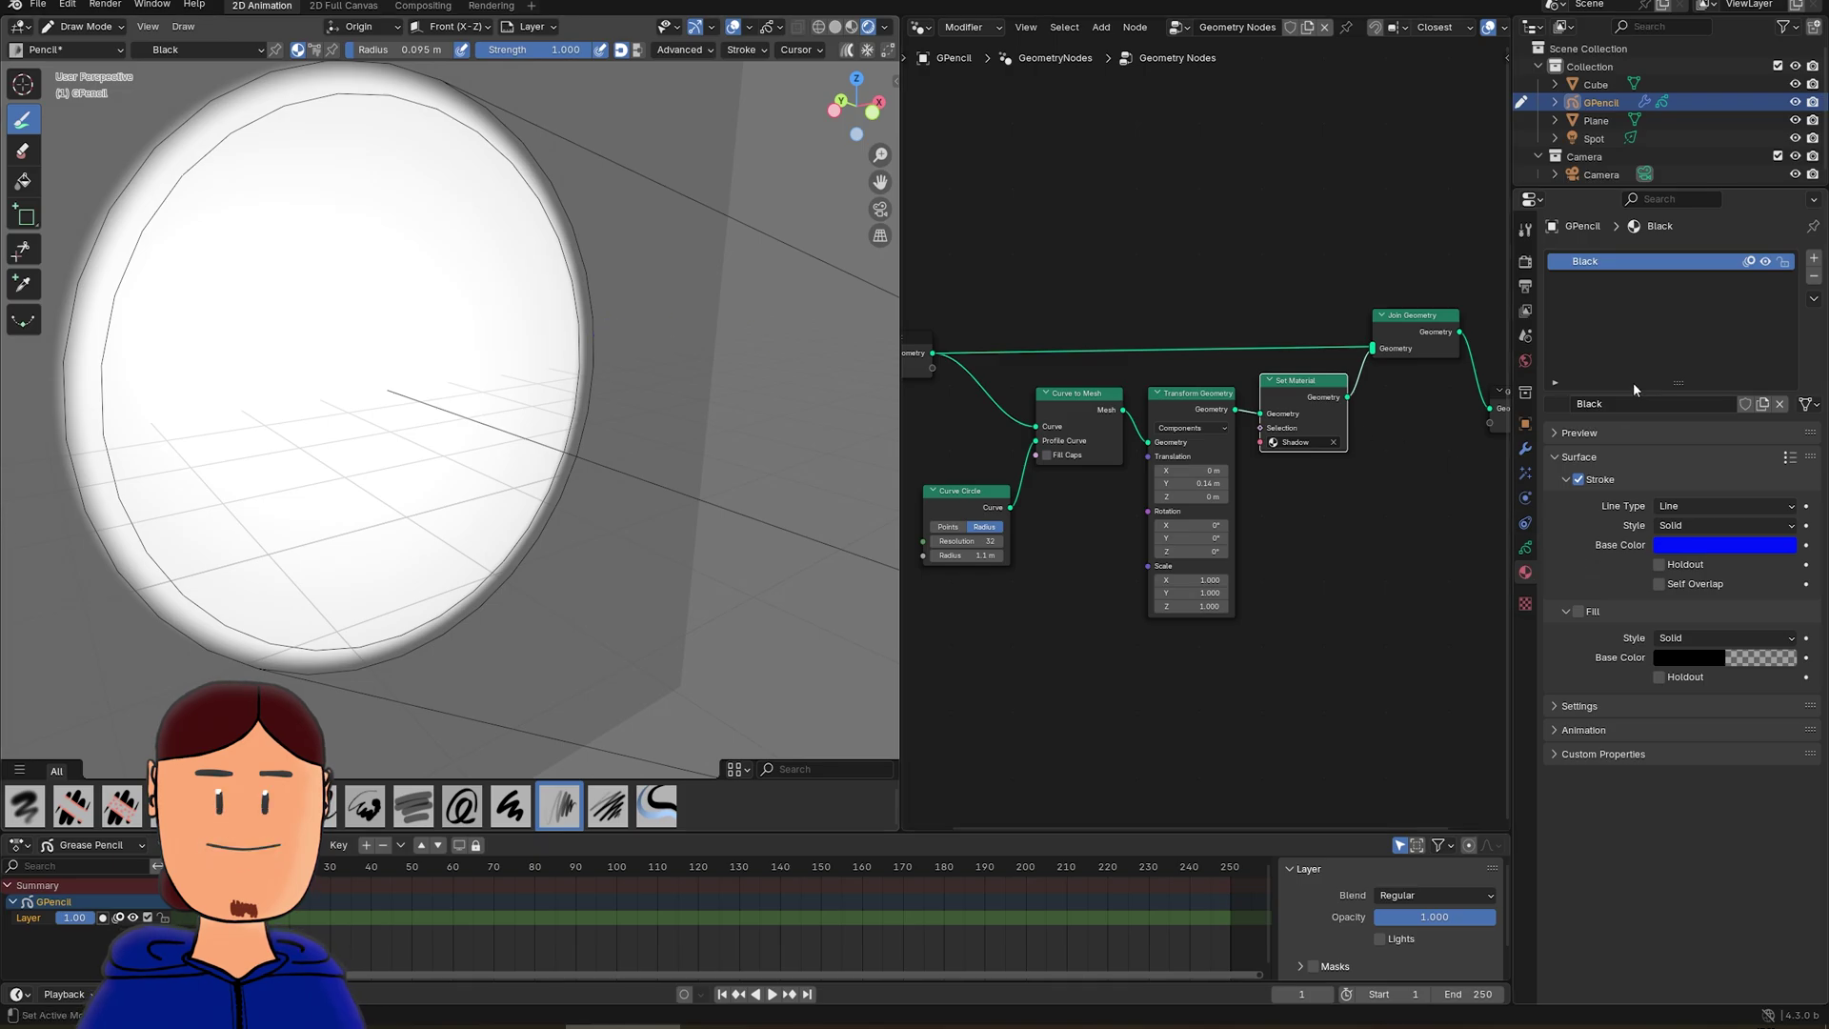
{"action": "left_click", "coordinate": [1763, 404]}
{"action": "left_click", "coordinate": [1578, 480]}
{"action": "left_click", "coordinate": [1579, 610]}
{"action": "left_click", "coordinate": [1725, 658]}
{"action": "left_click_drag", "start_coordinate": [1783, 500], "coordinate": [1783, 365]}
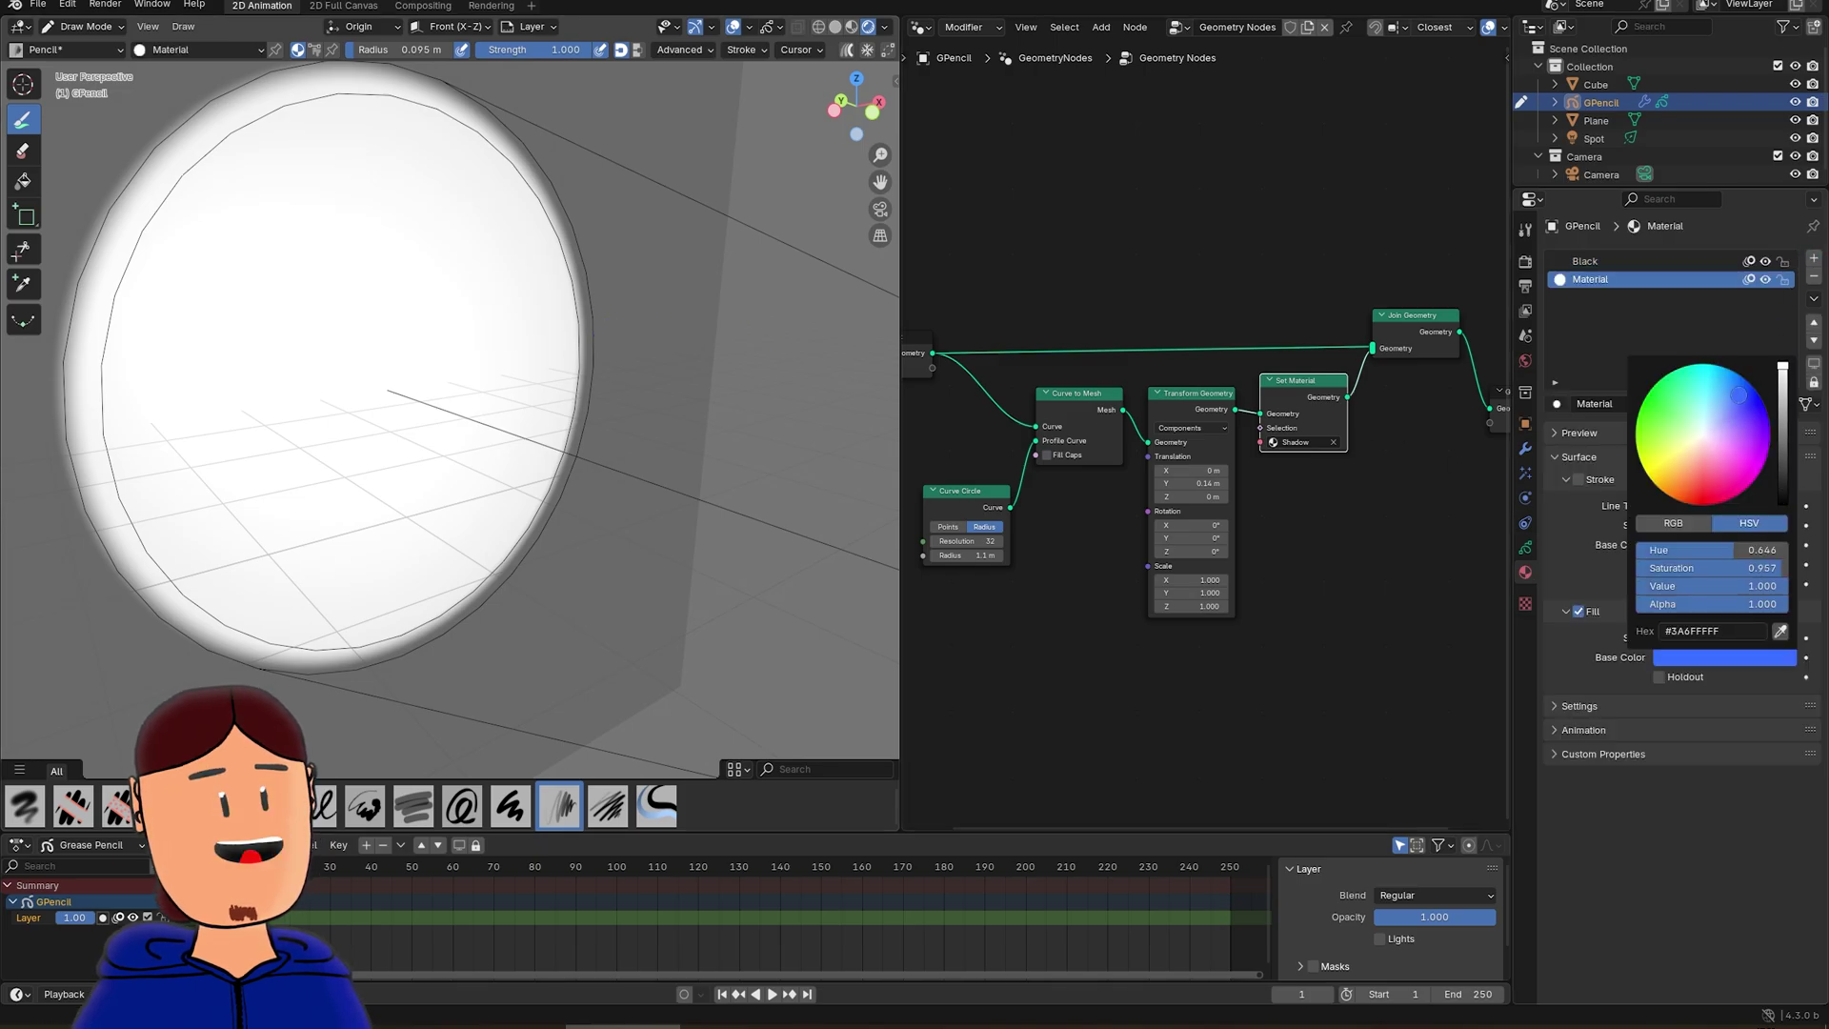
{"action": "left_click_drag", "start_coordinate": [482, 303], "coordinate": [606, 340]}
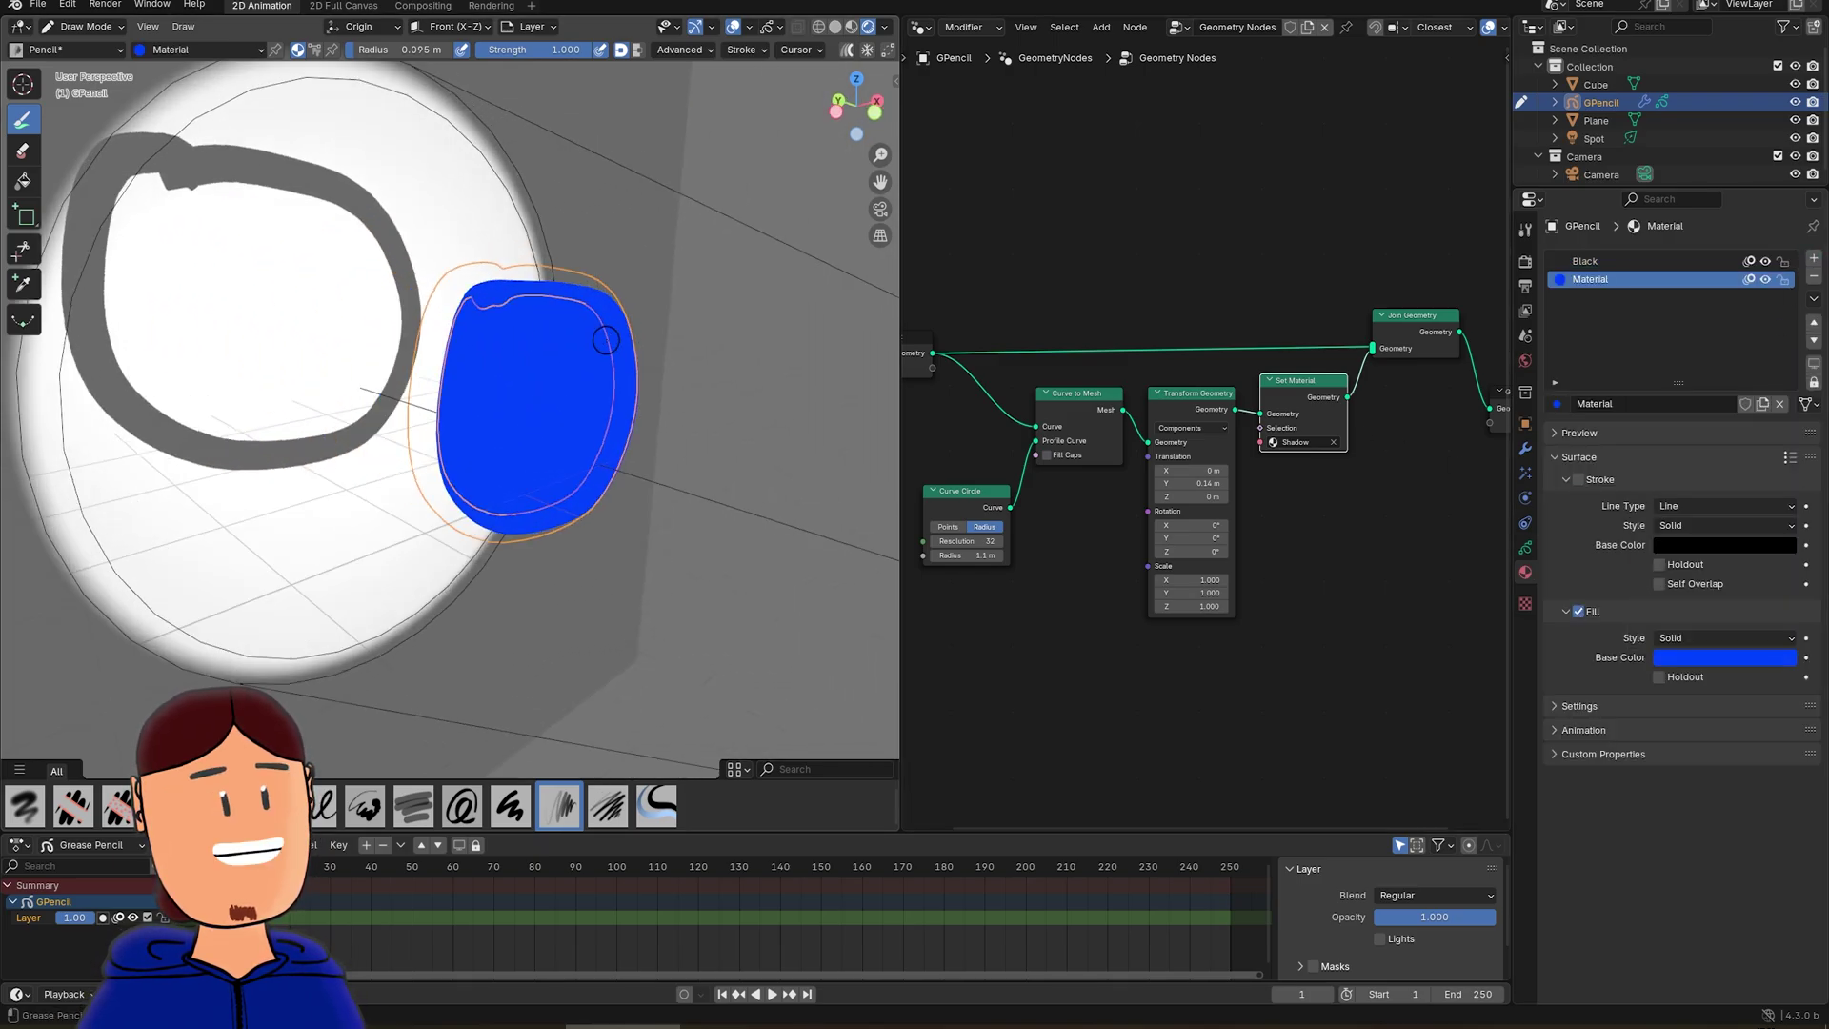
- Back in Object Mode, place a Fill Curve node on the link into Curve to Mesh
{"action": "key", "text": "ctrl+Tab"}
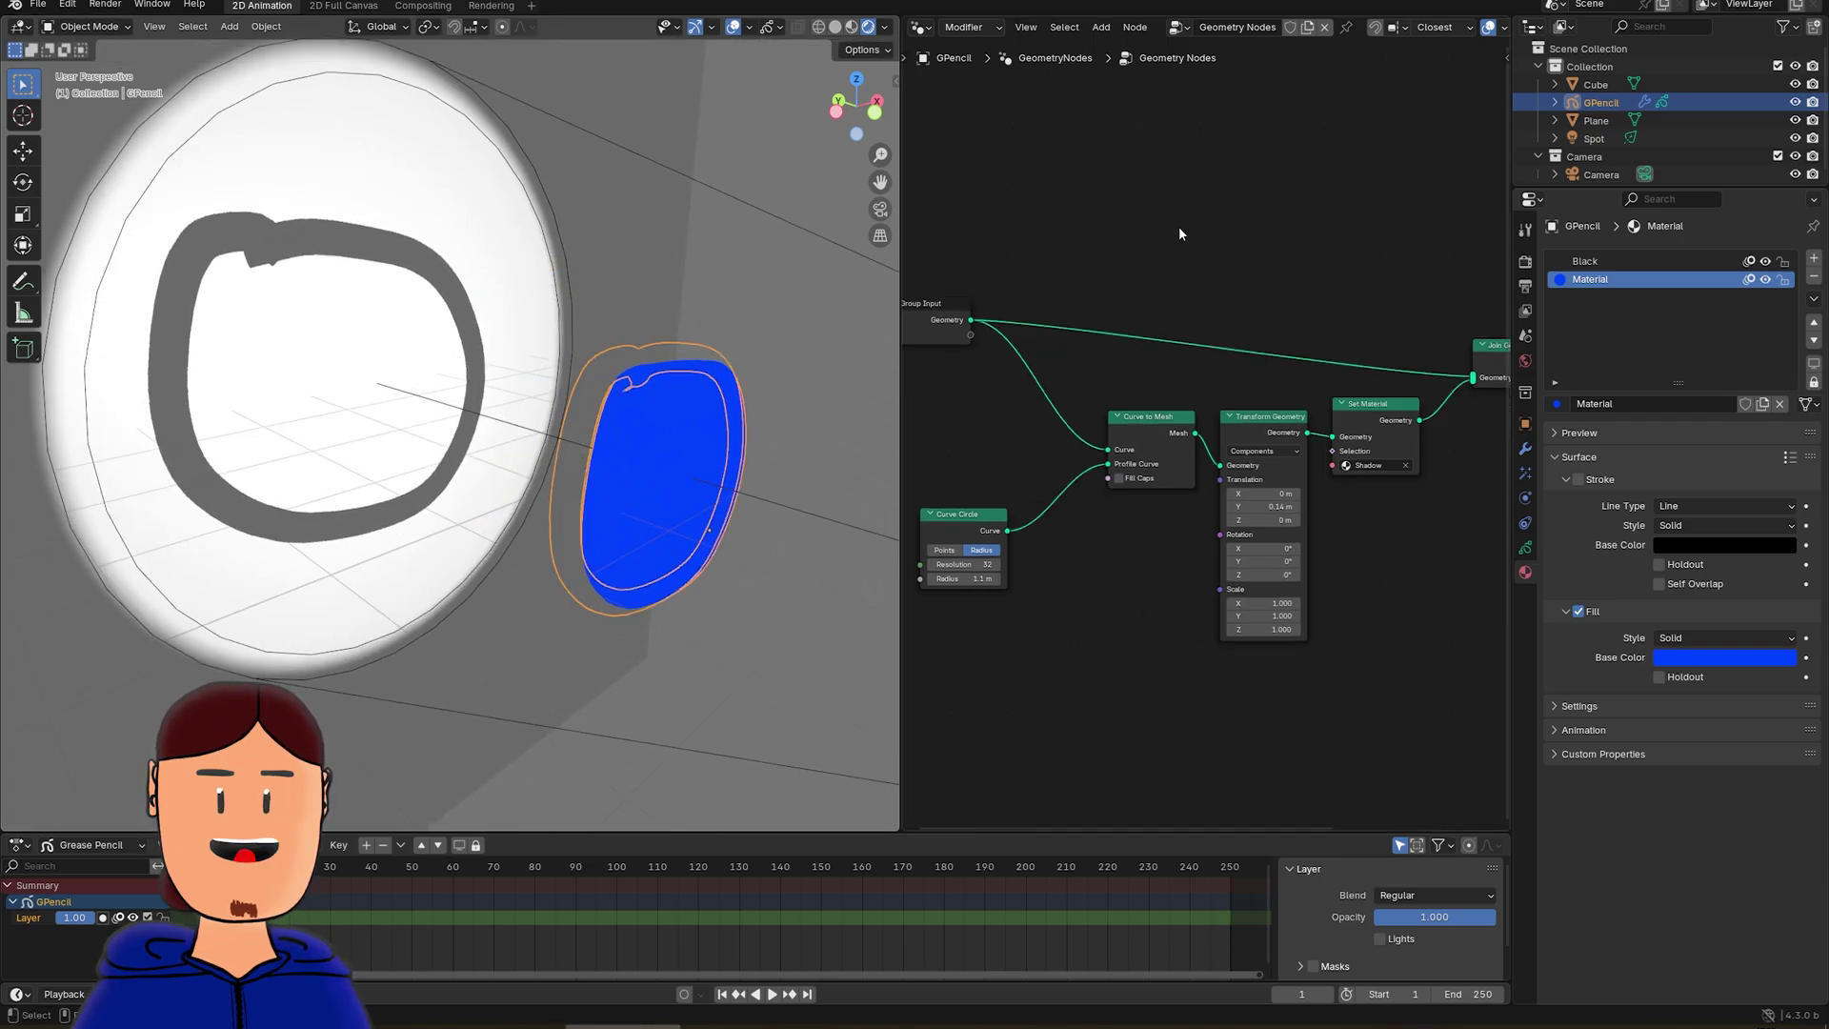
{"action": "key", "text": "shift+a"}
{"action": "type", "text": "f"}
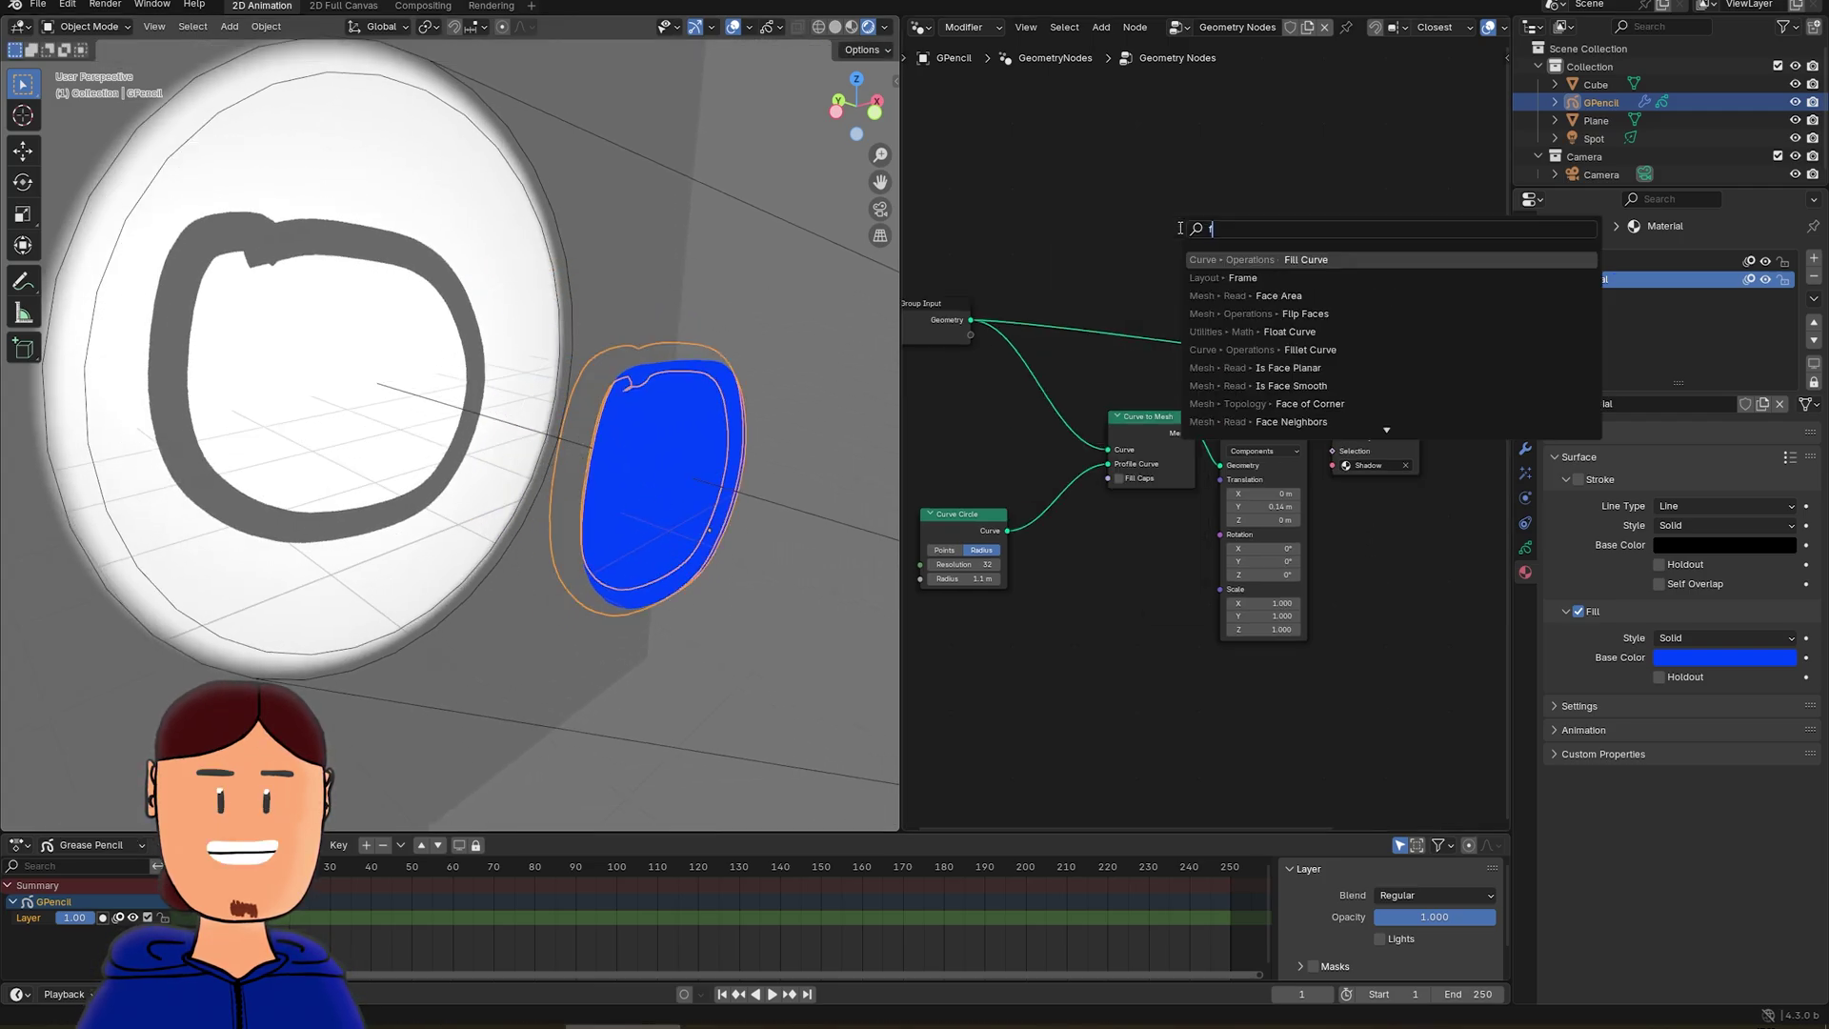
{"action": "left_click", "coordinate": [1269, 257]}
{"action": "left_click", "coordinate": [1174, 307]}
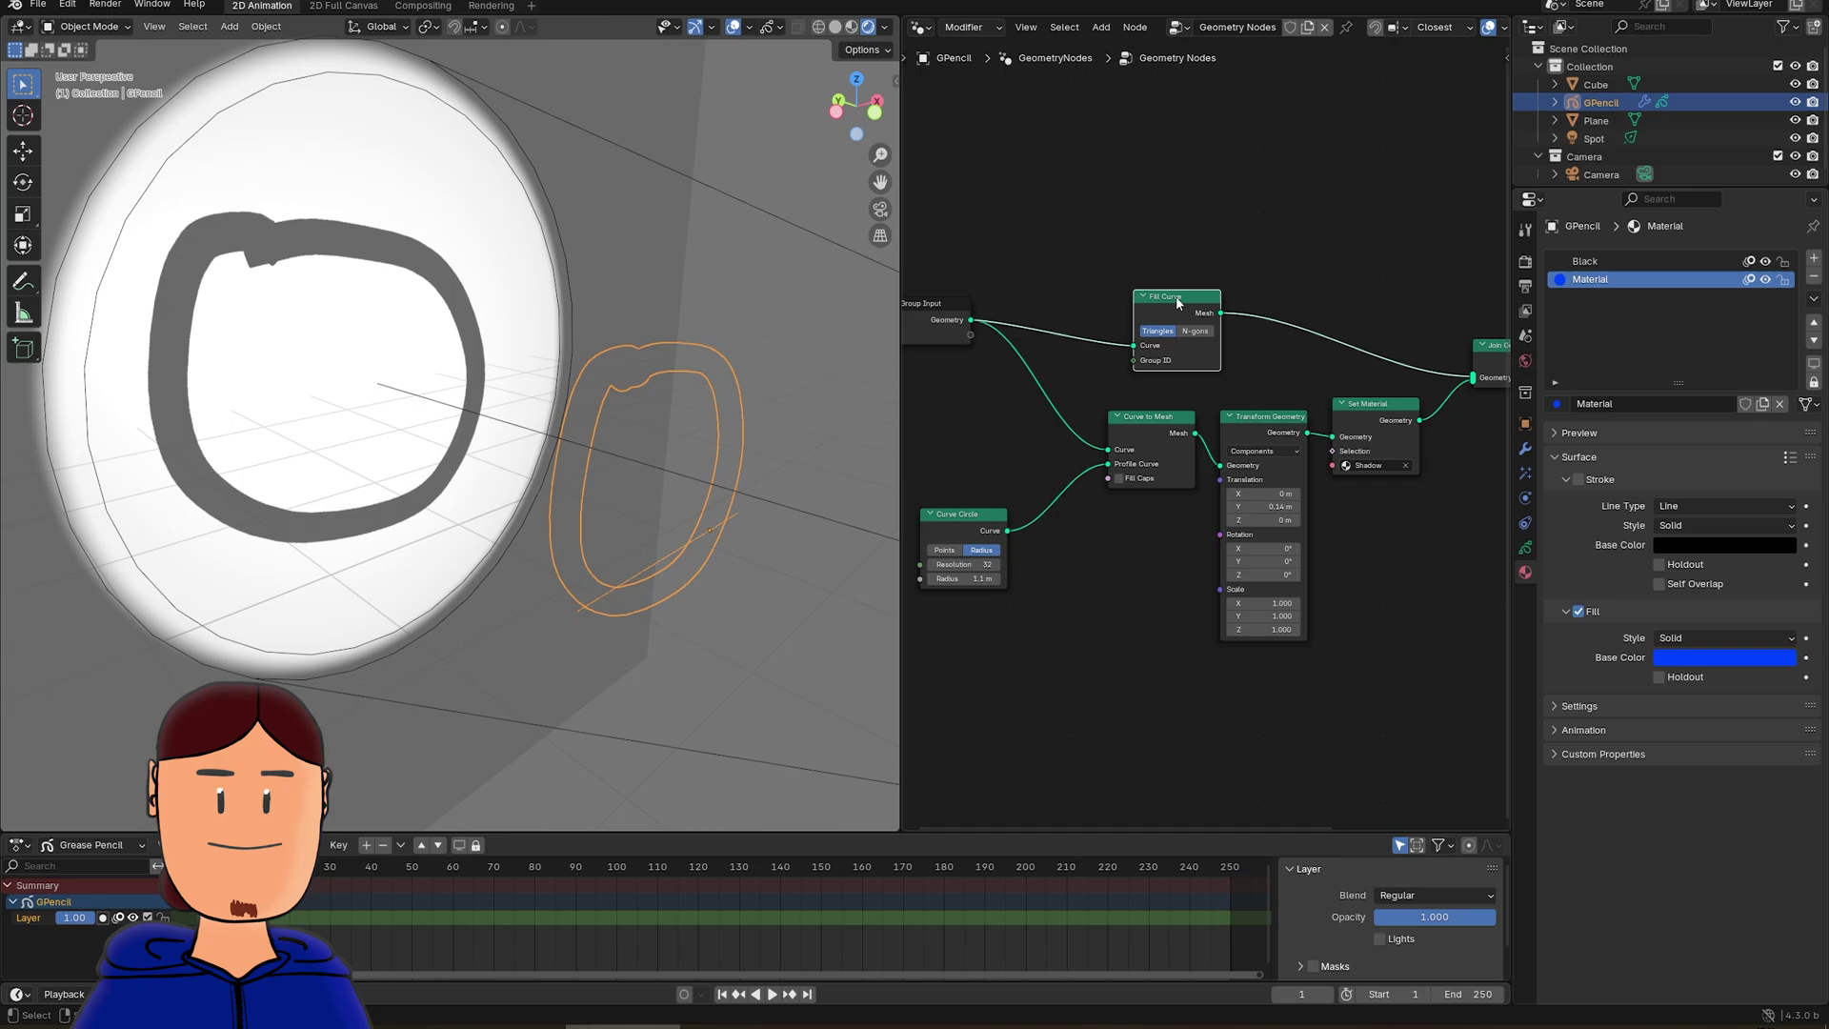
{"action": "left_click_drag", "start_coordinate": [1178, 303], "coordinate": [1057, 379], "text": "alt"}
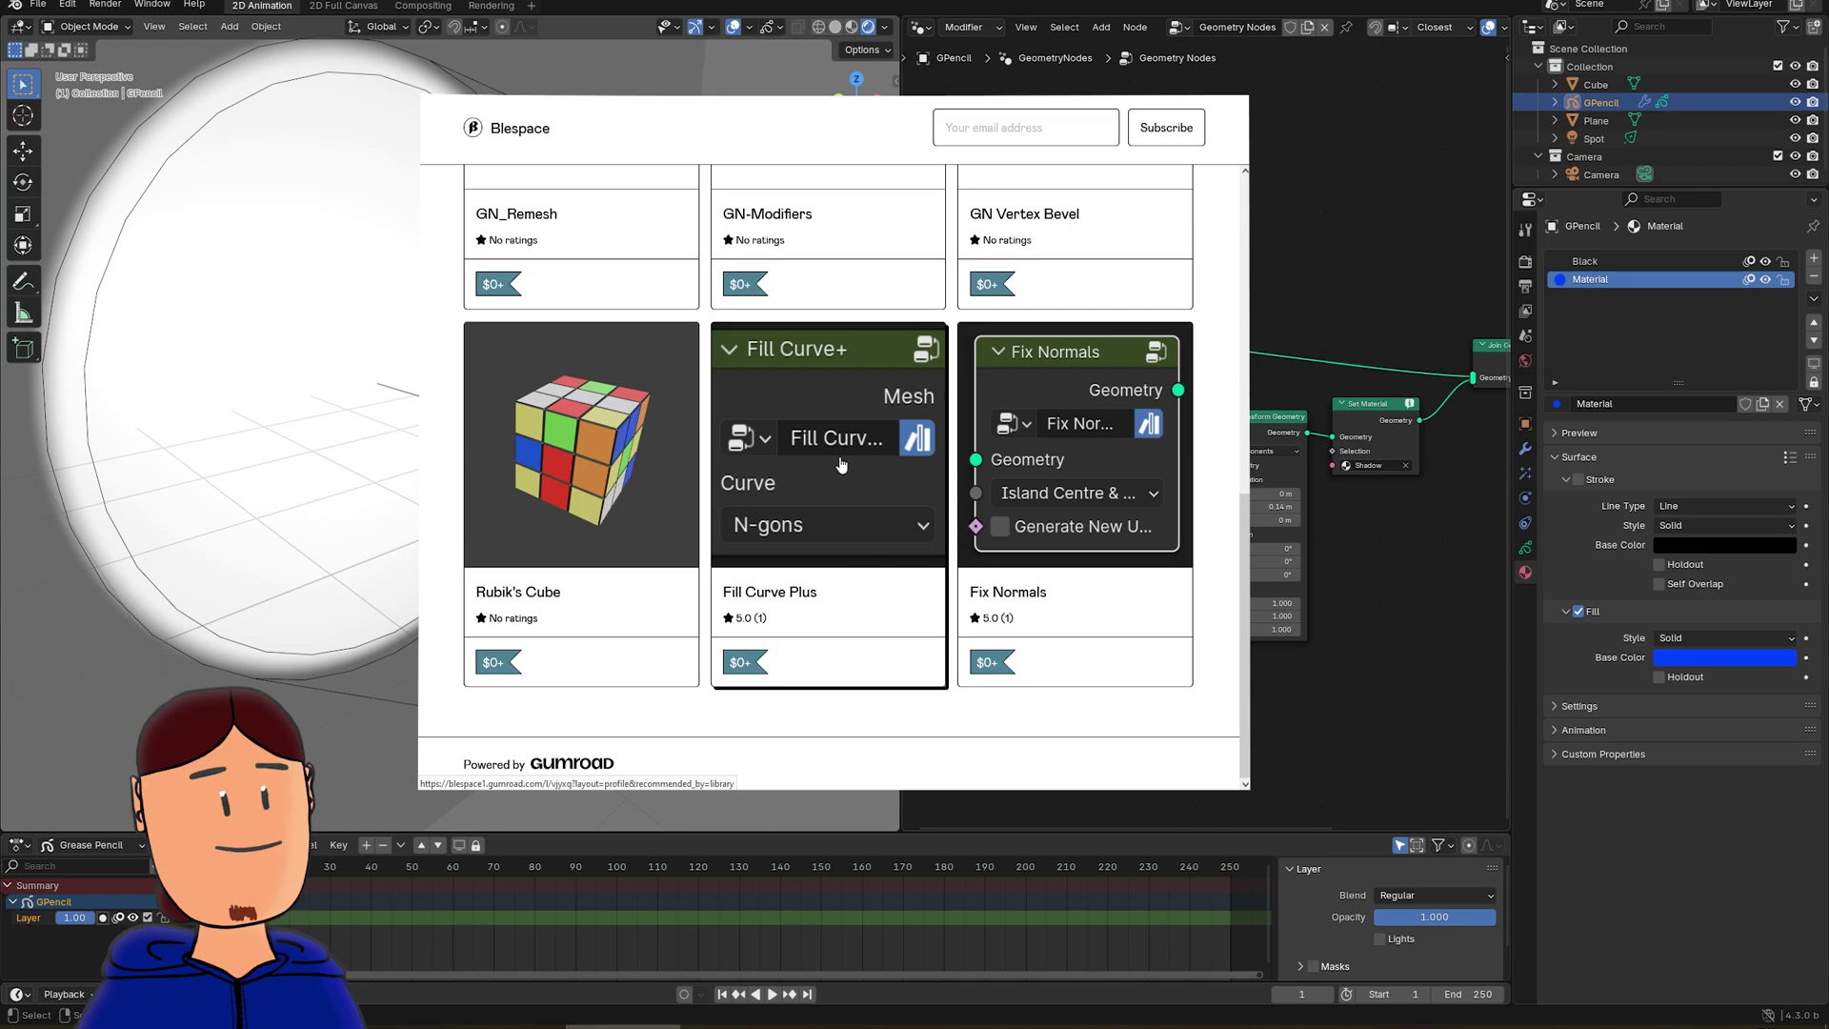
- Open and scroll the Fill Curve Plus product page, then return to Blender's File menu
{"action": "left_click", "coordinate": [840, 463]}
{"action": "scroll", "coordinate": [841, 463], "scroll_direction": "down", "scroll_amount": 3}
{"action": "scroll", "coordinate": [841, 463], "scroll_direction": "down", "scroll_amount": 3}
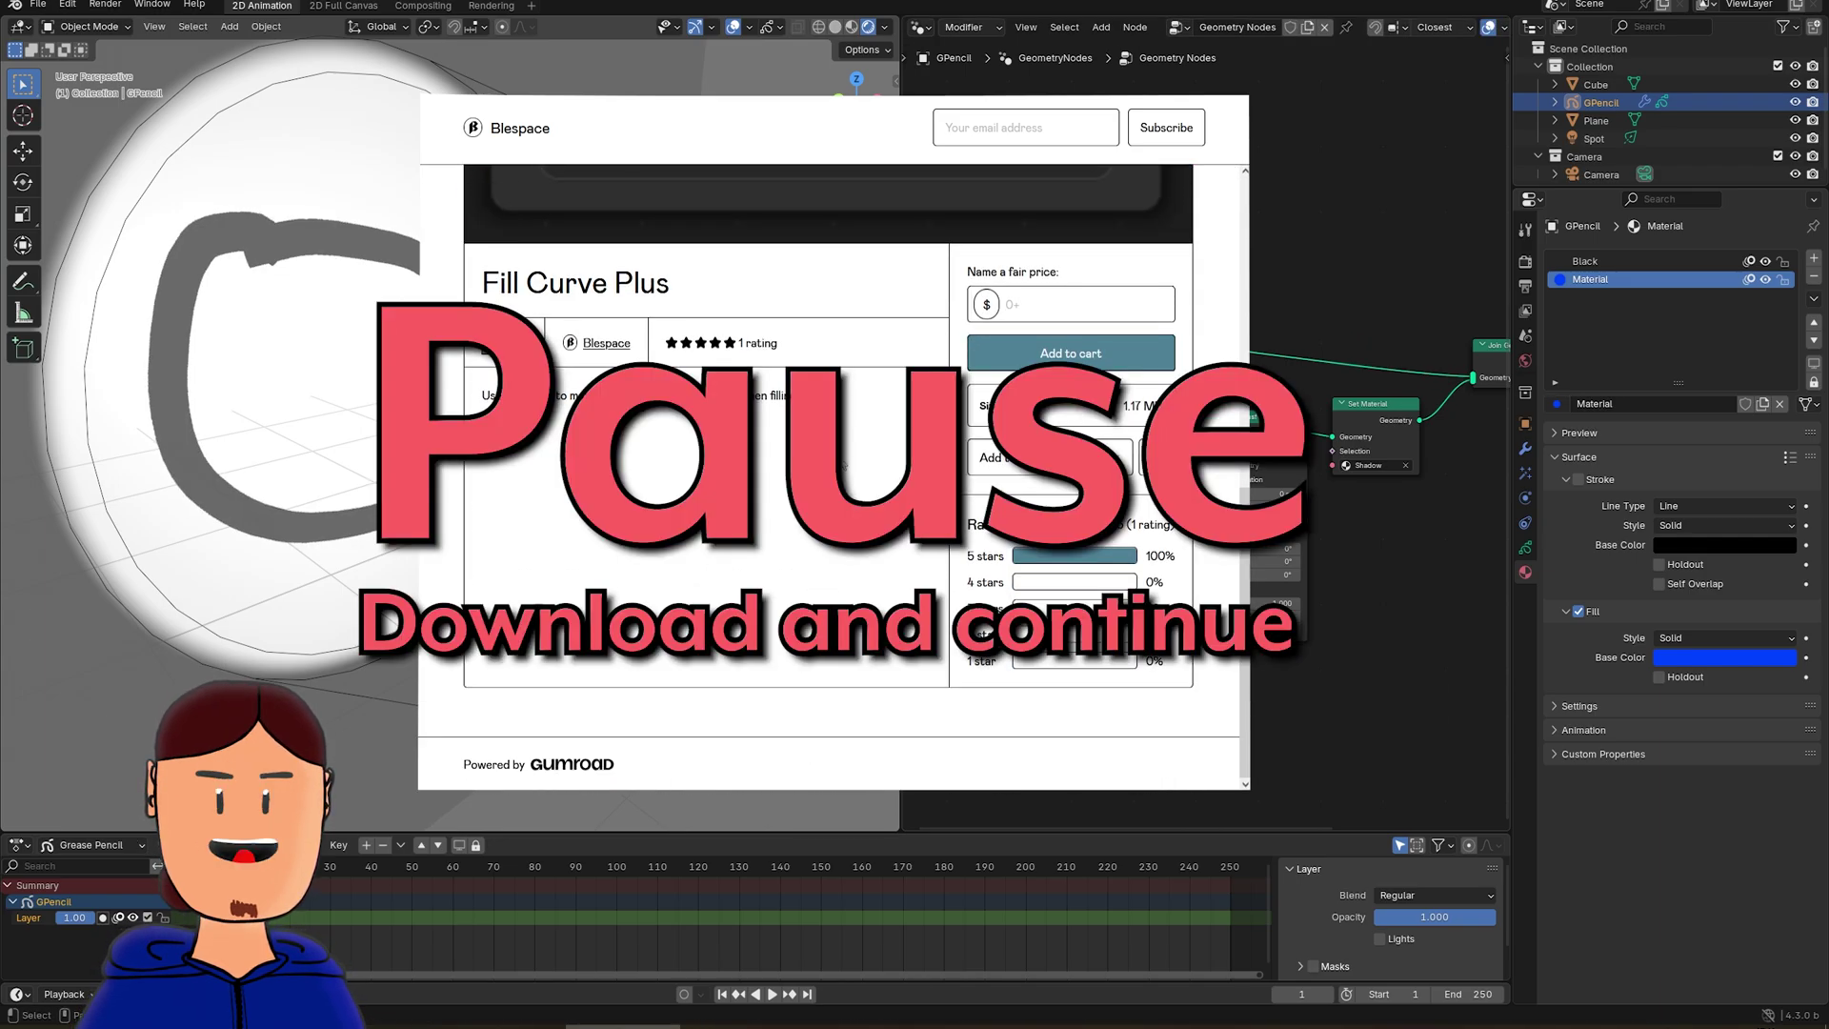
{"action": "left_click", "coordinate": [38, 5]}
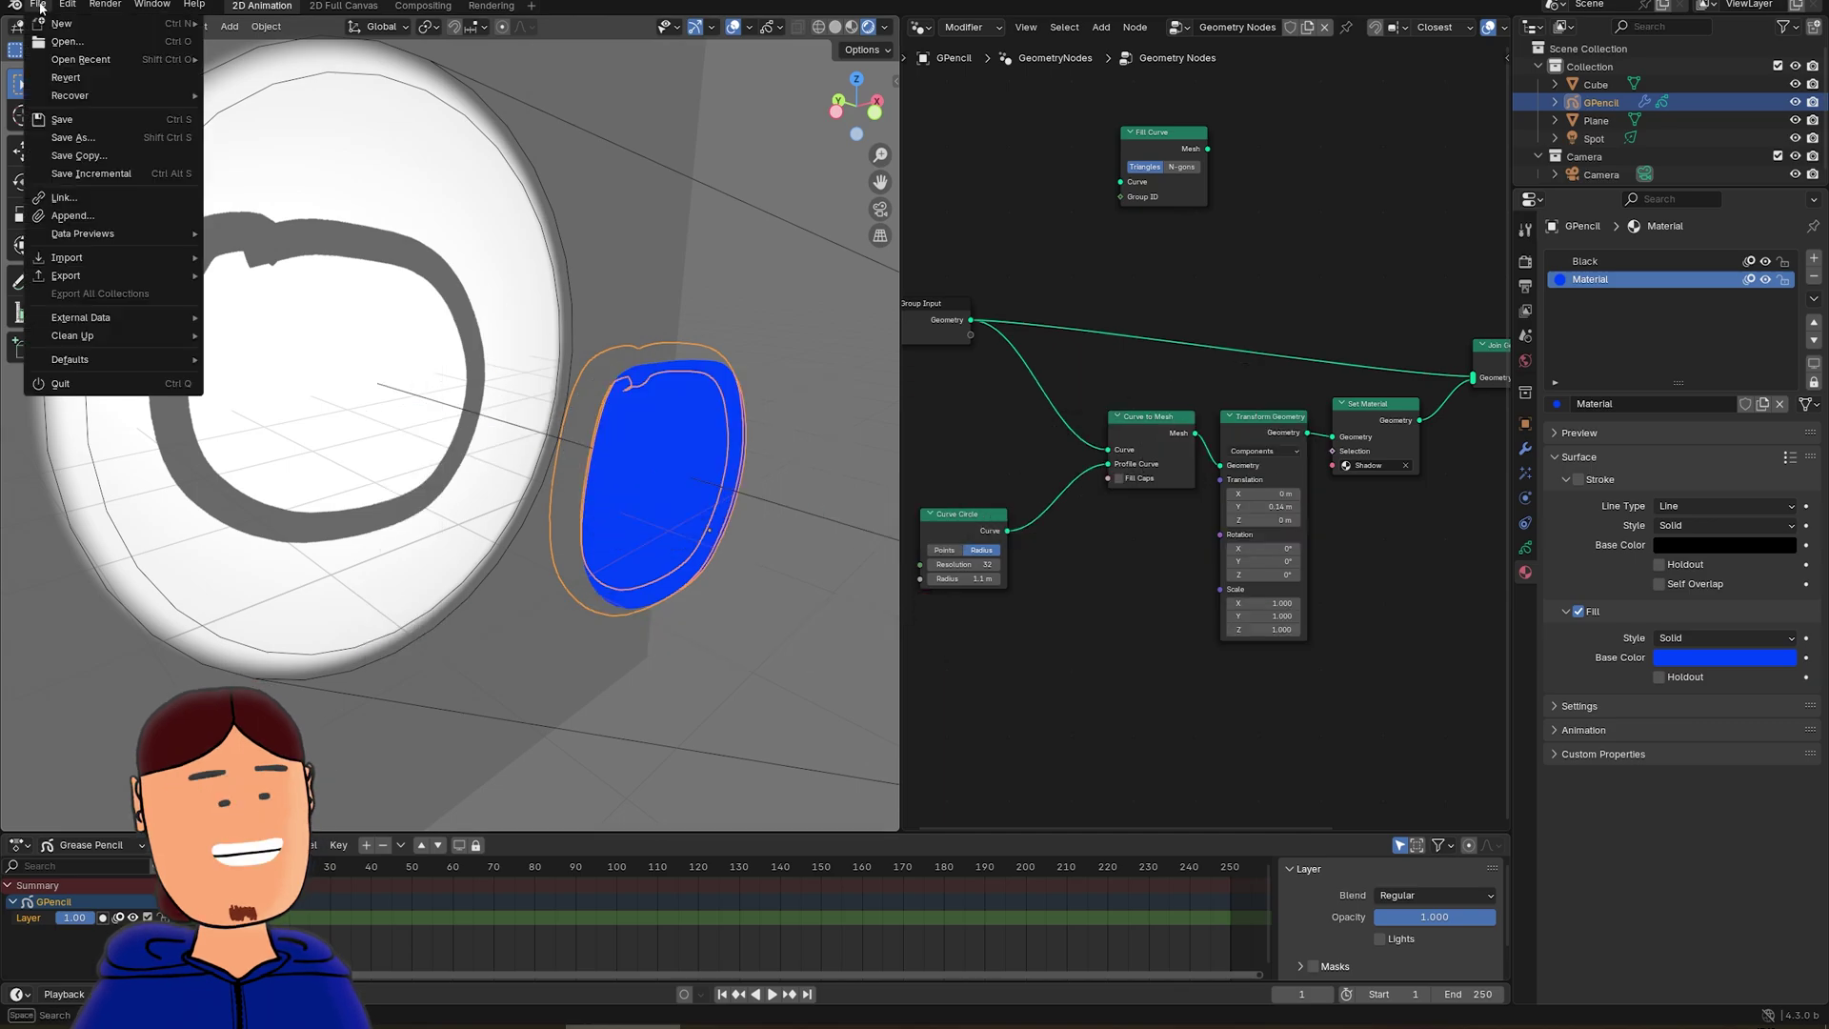
- Append the Fill Curve+ node group from Fill Curve Plus v1.blend
{"action": "left_click", "coordinate": [100, 225]}
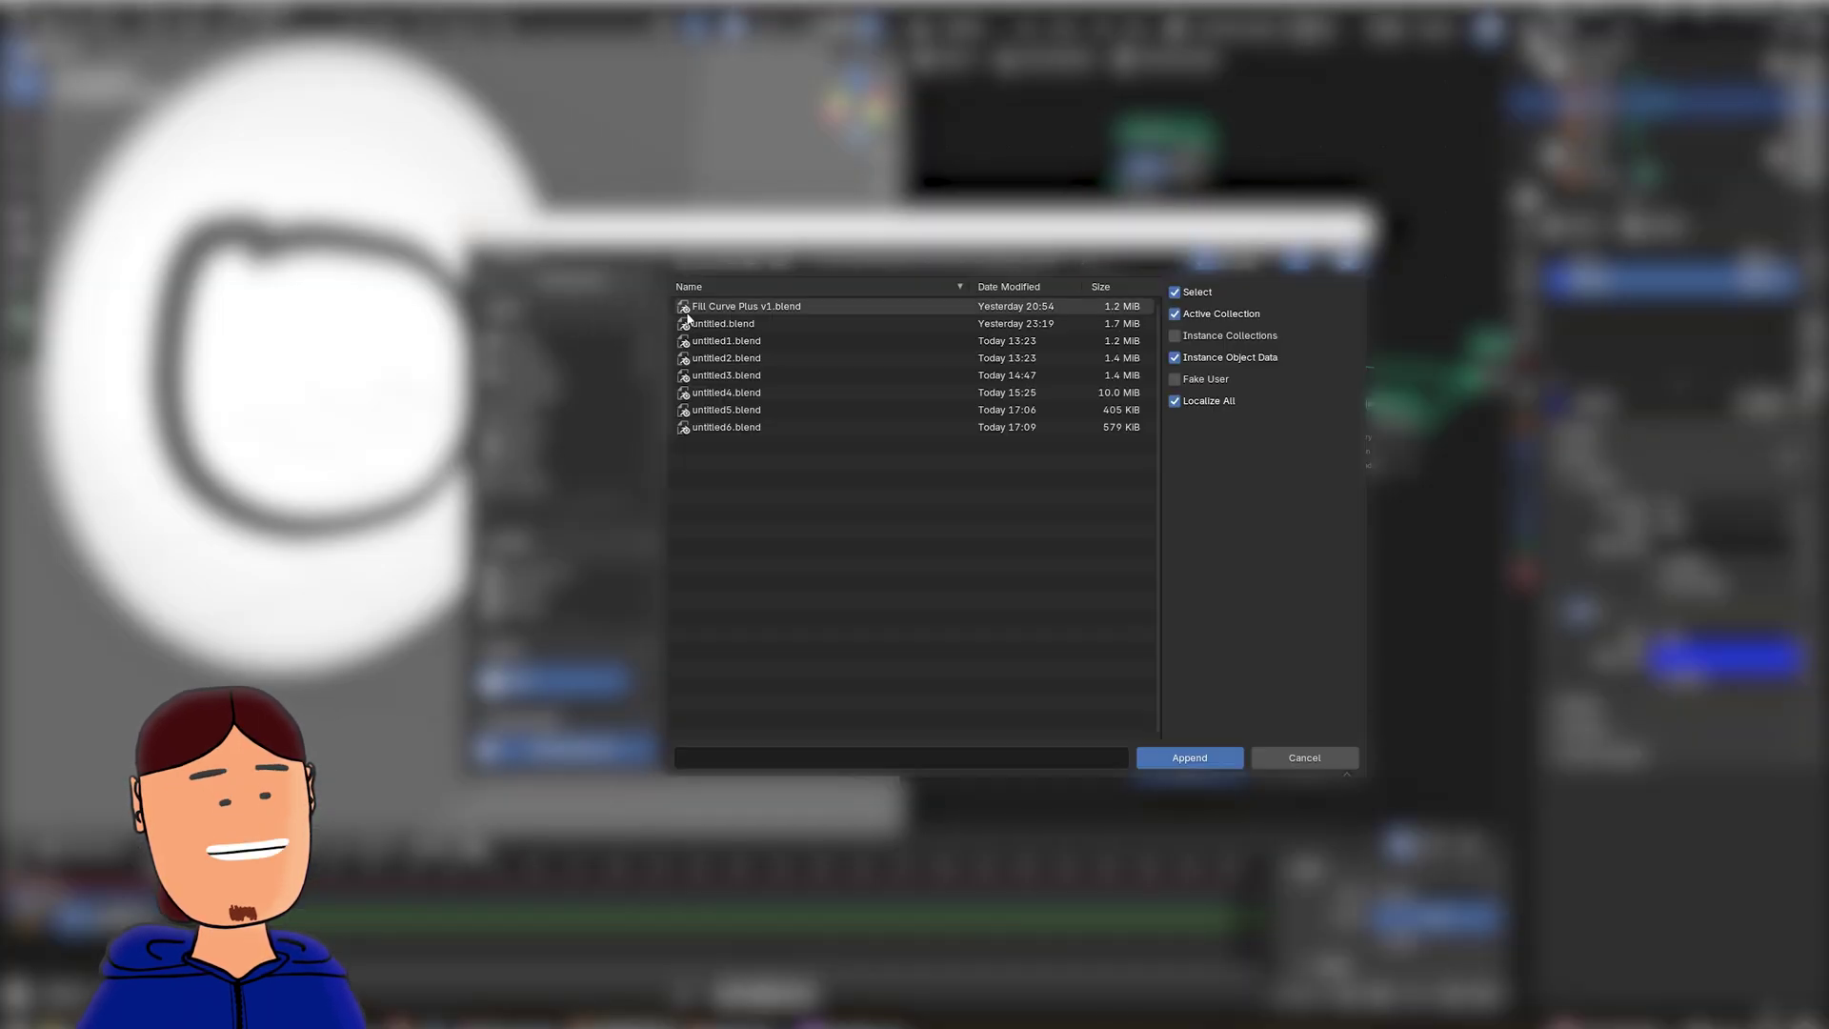
{"action": "double_click", "coordinate": [764, 306]}
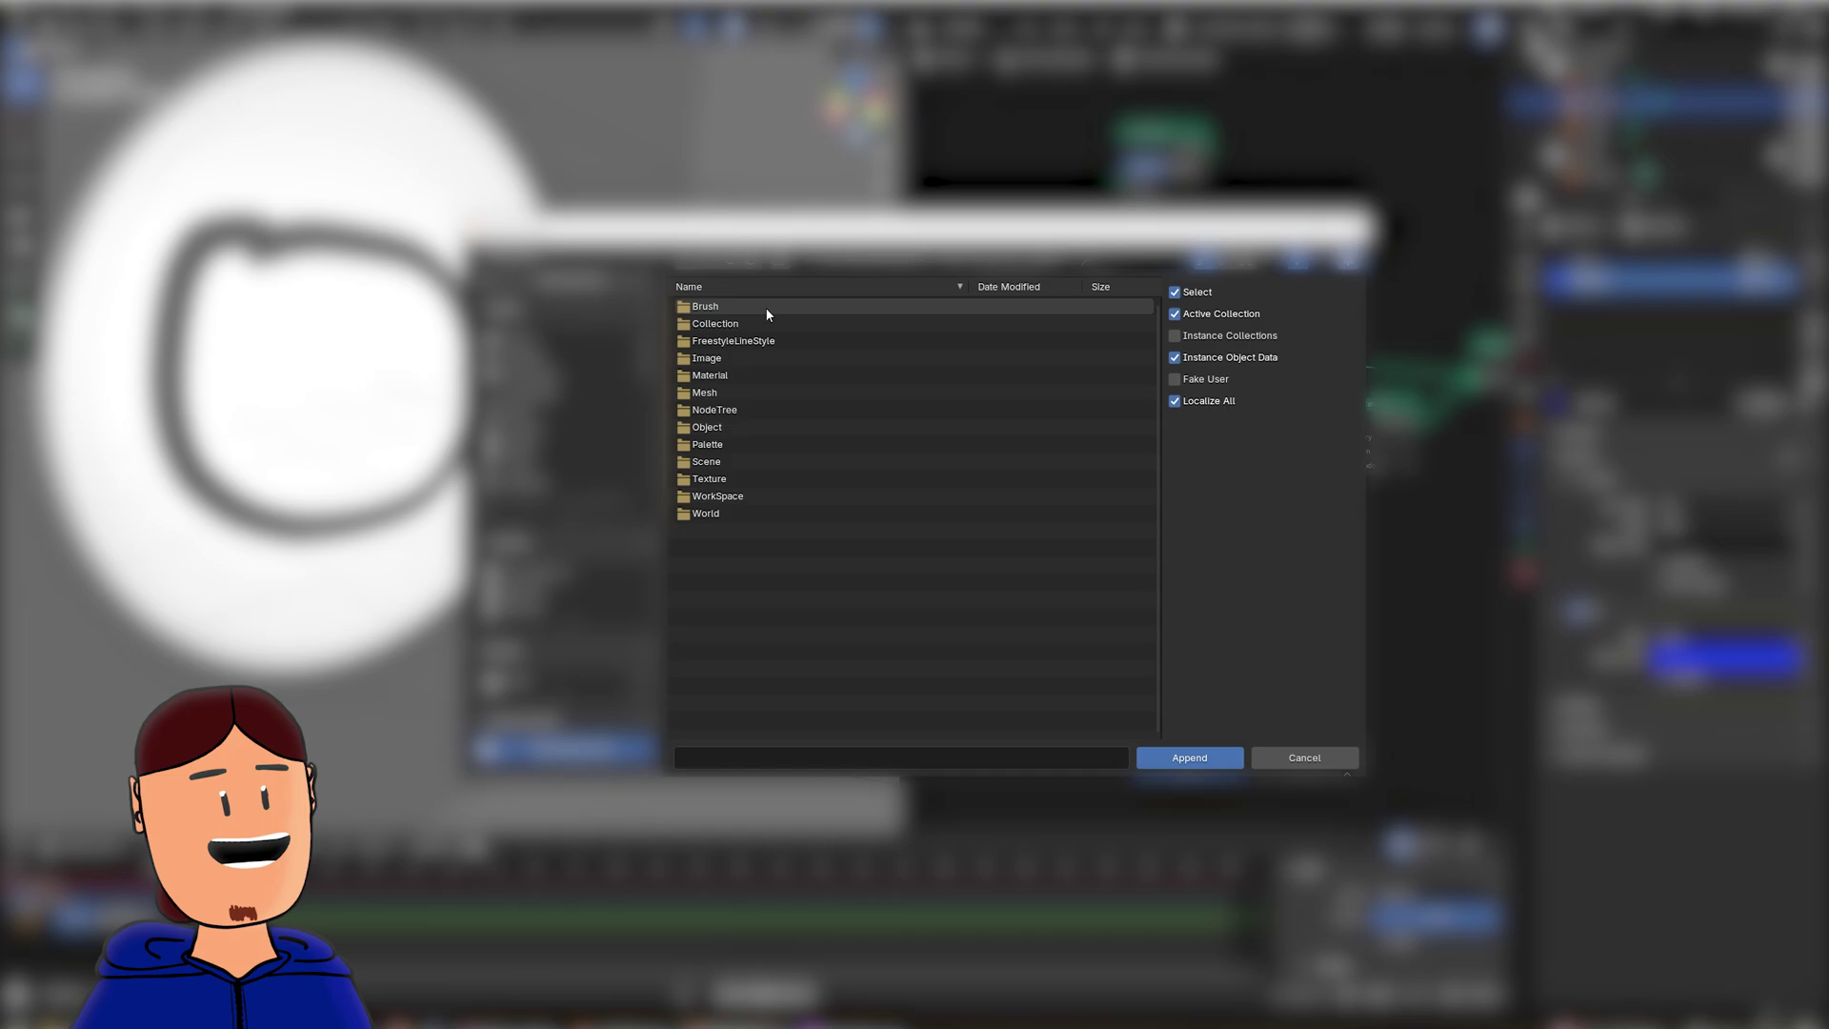
{"action": "double_click", "coordinate": [739, 410]}
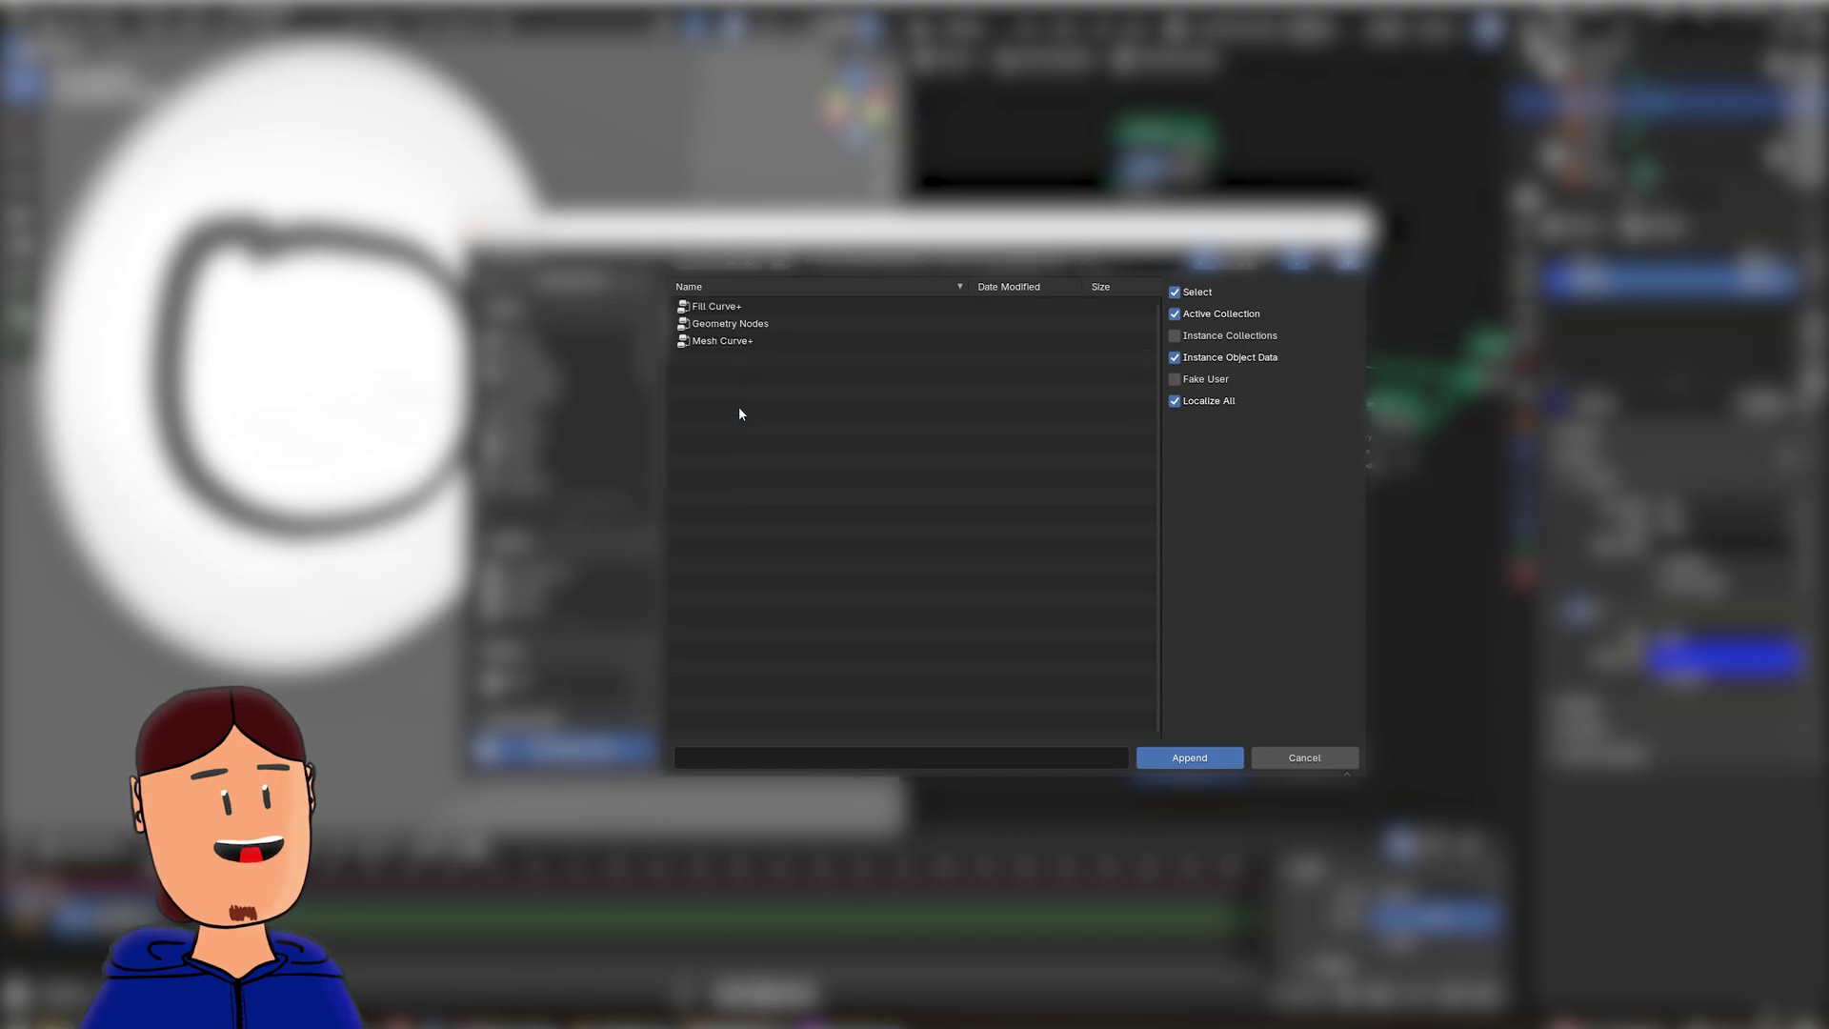
{"action": "double_click", "coordinate": [721, 312]}
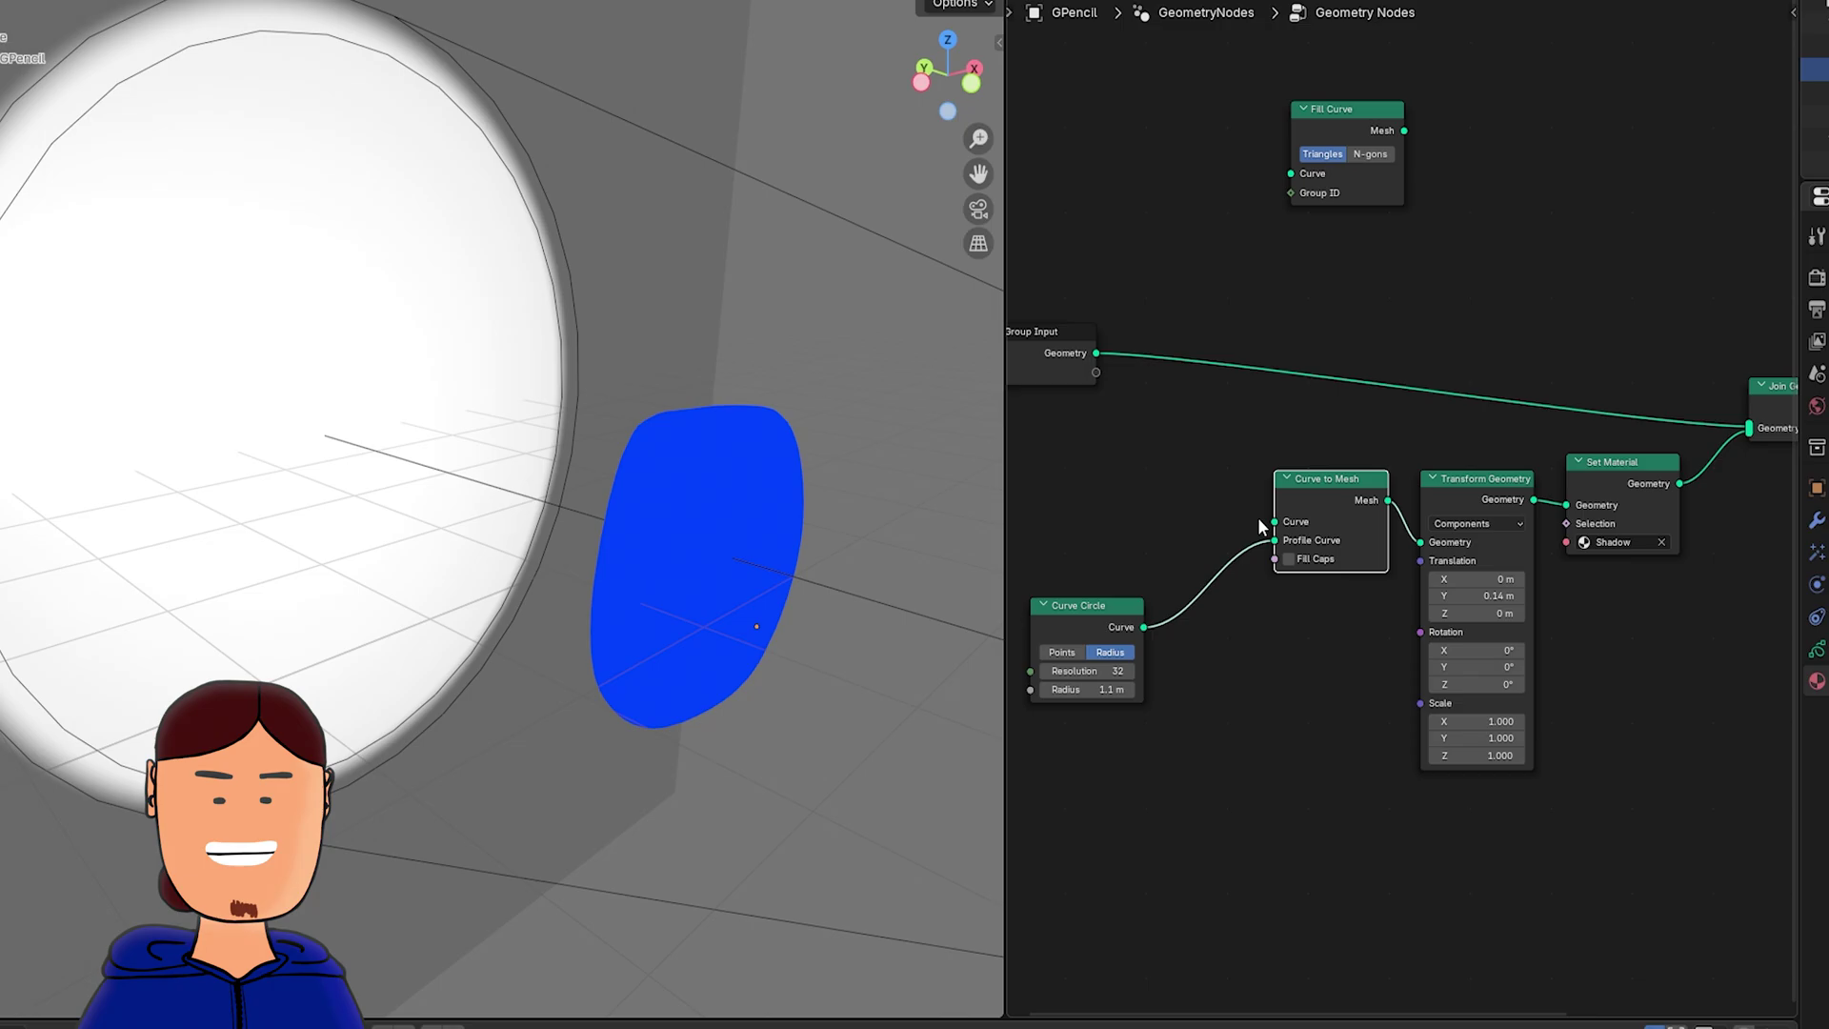
- Replace the Set Material link with a Grease Pencil to Curves node before Join Geometry
{"action": "right_click_drag", "start_coordinate": [1697, 463], "coordinate": [1730, 508], "text": "ctrl"}
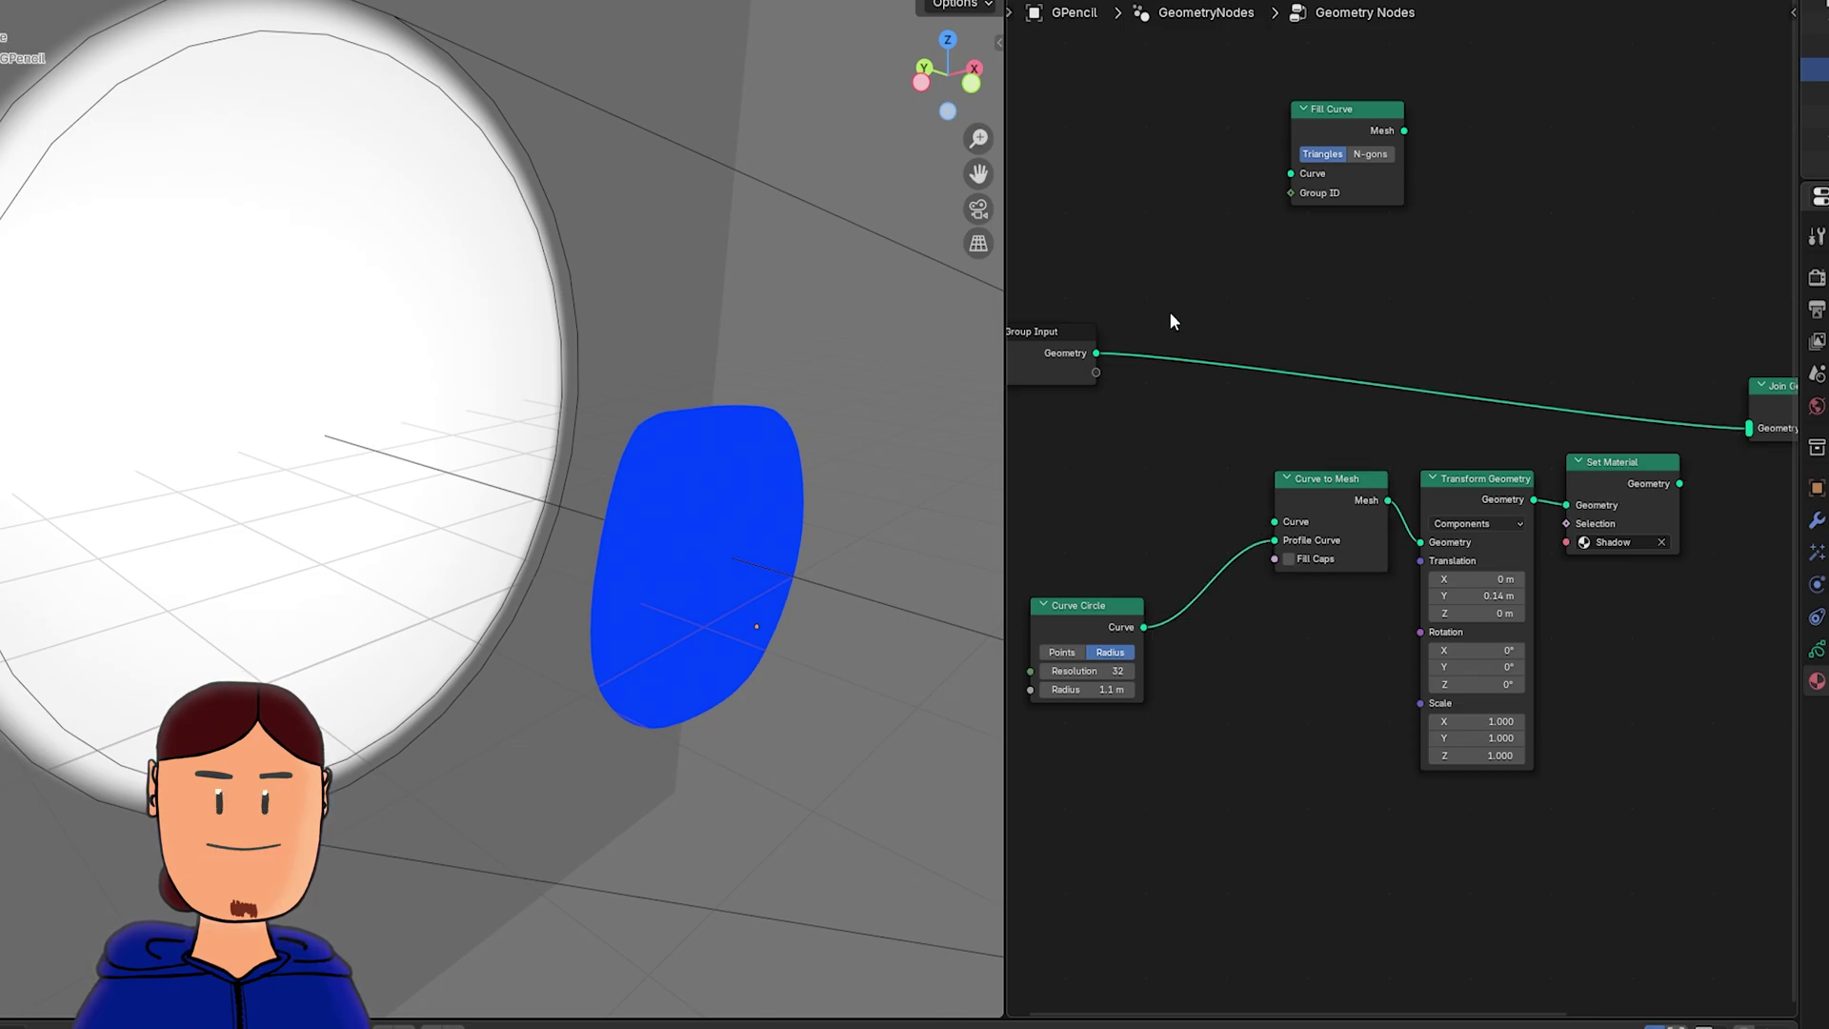
{"action": "key", "text": "shift+a"}
{"action": "left_click", "coordinate": [1186, 273]}
{"action": "type", "text": "gre"}
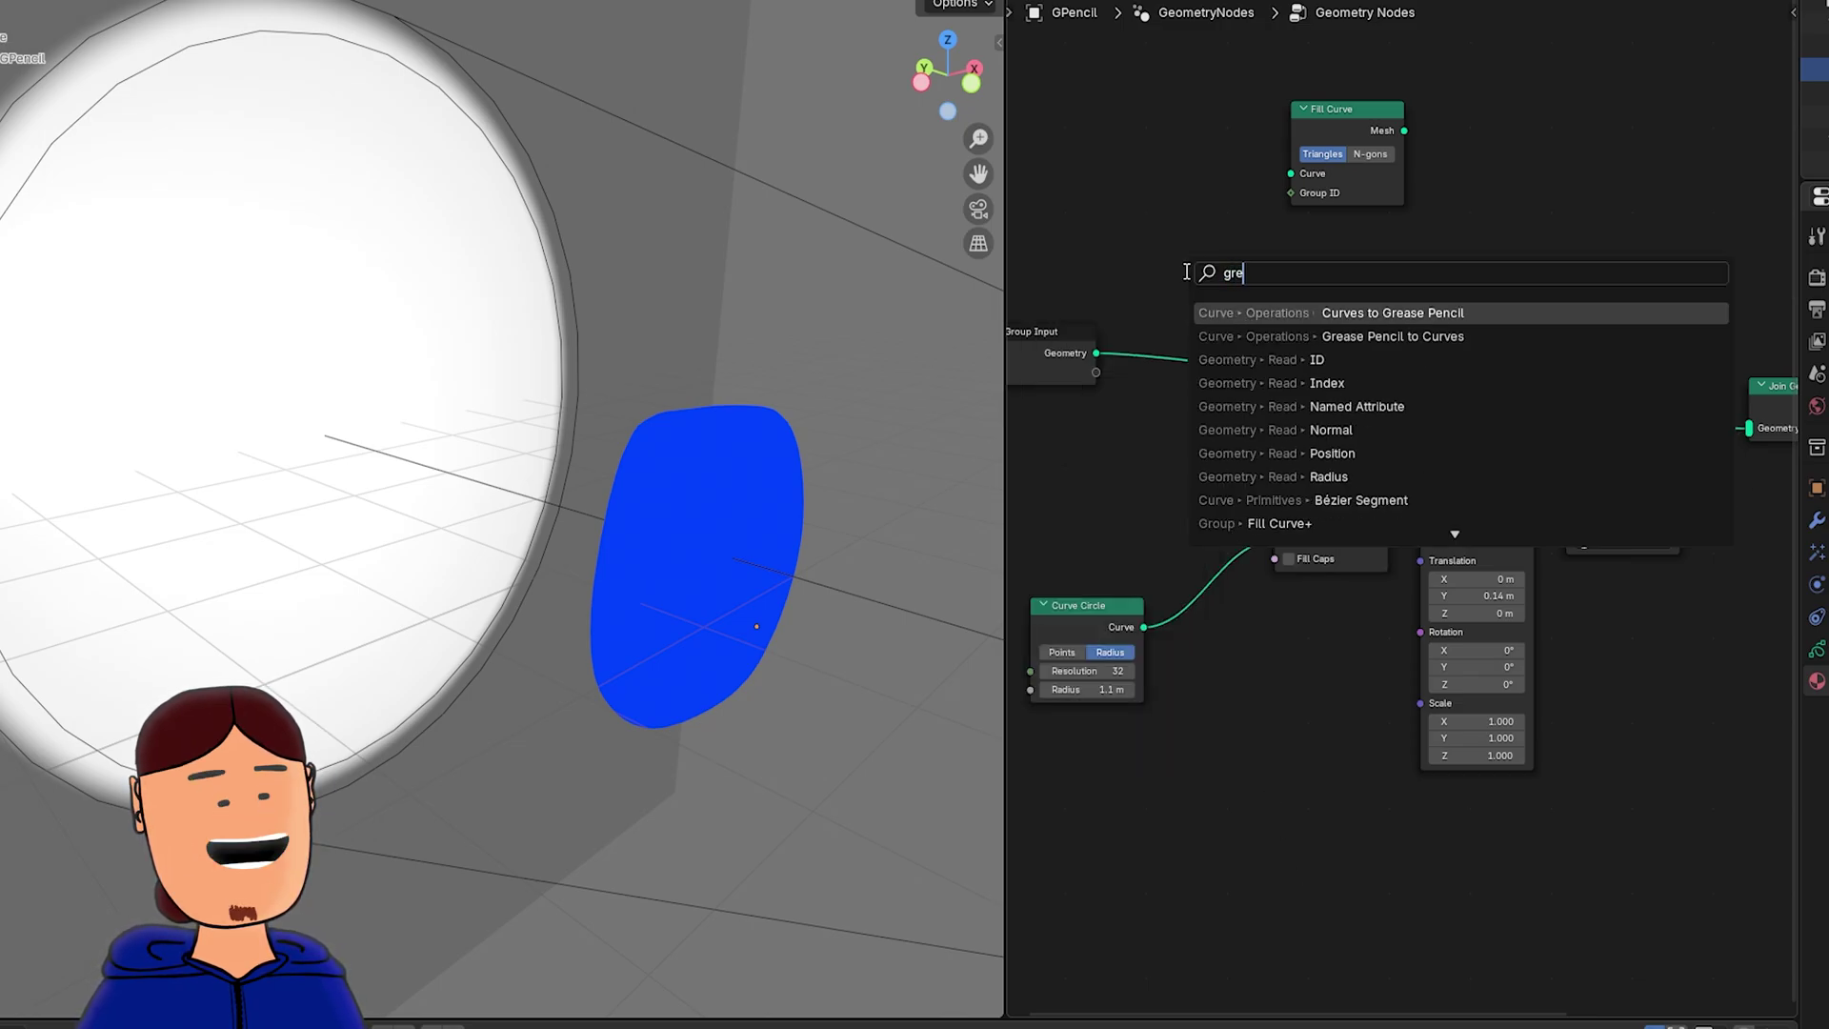
{"action": "type", "text": "ase"}
{"action": "left_click", "coordinate": [1229, 336]}
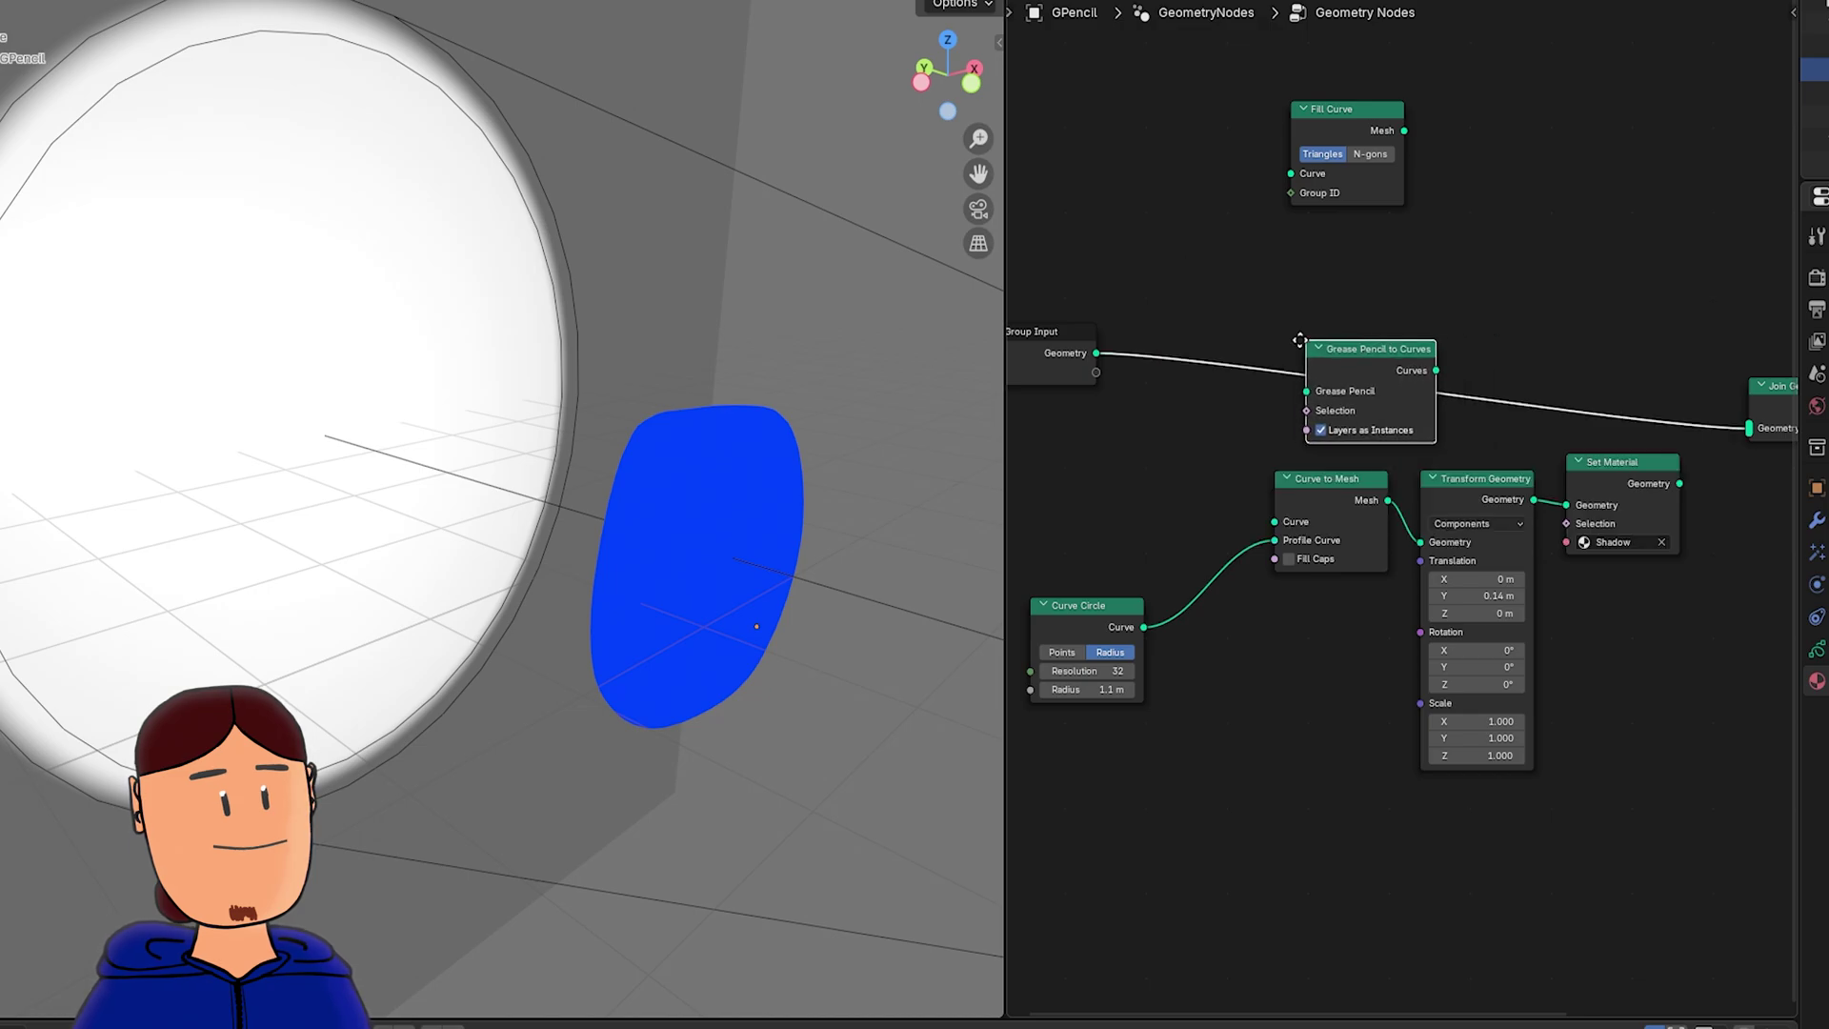
{"action": "left_click", "coordinate": [1189, 327]}
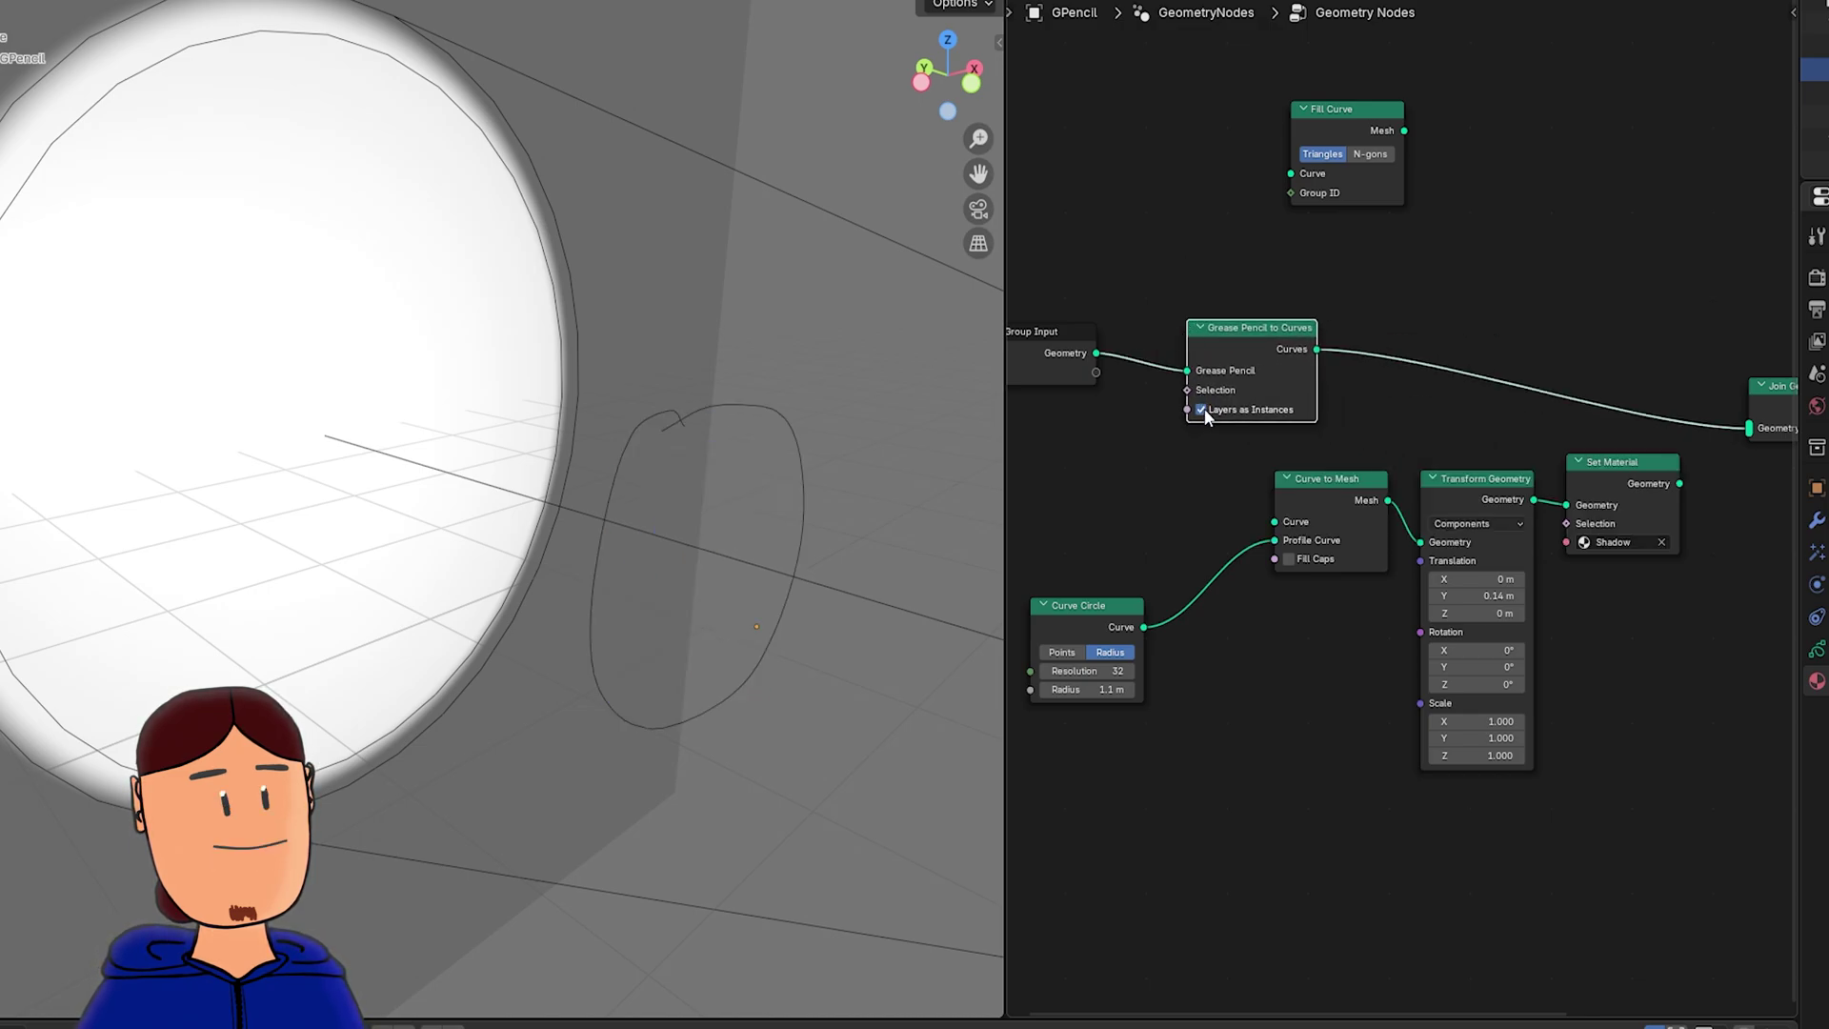
- Insert Fill Curve+ followed by a duplicated Shadow Set Material before Join Geometry
{"action": "key", "text": "shift+a"}
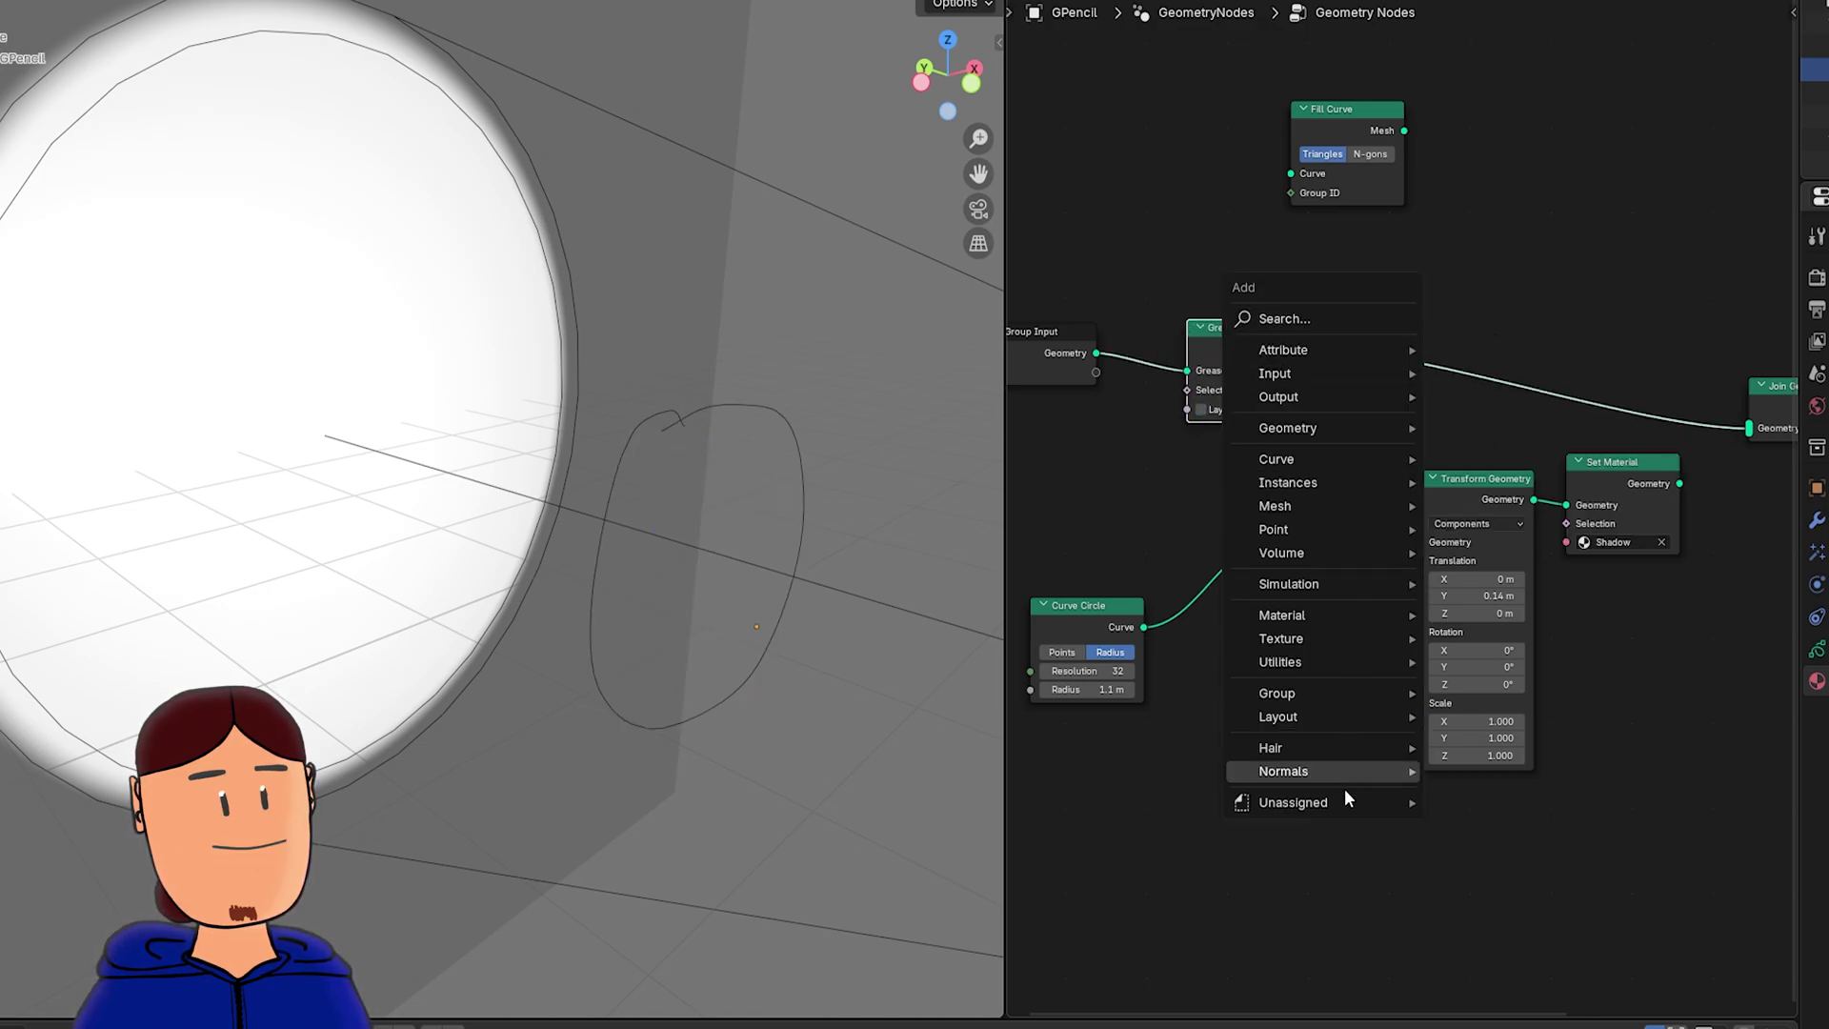
{"action": "left_click", "coordinate": [1452, 800]}
{"action": "left_click", "coordinate": [1379, 326]}
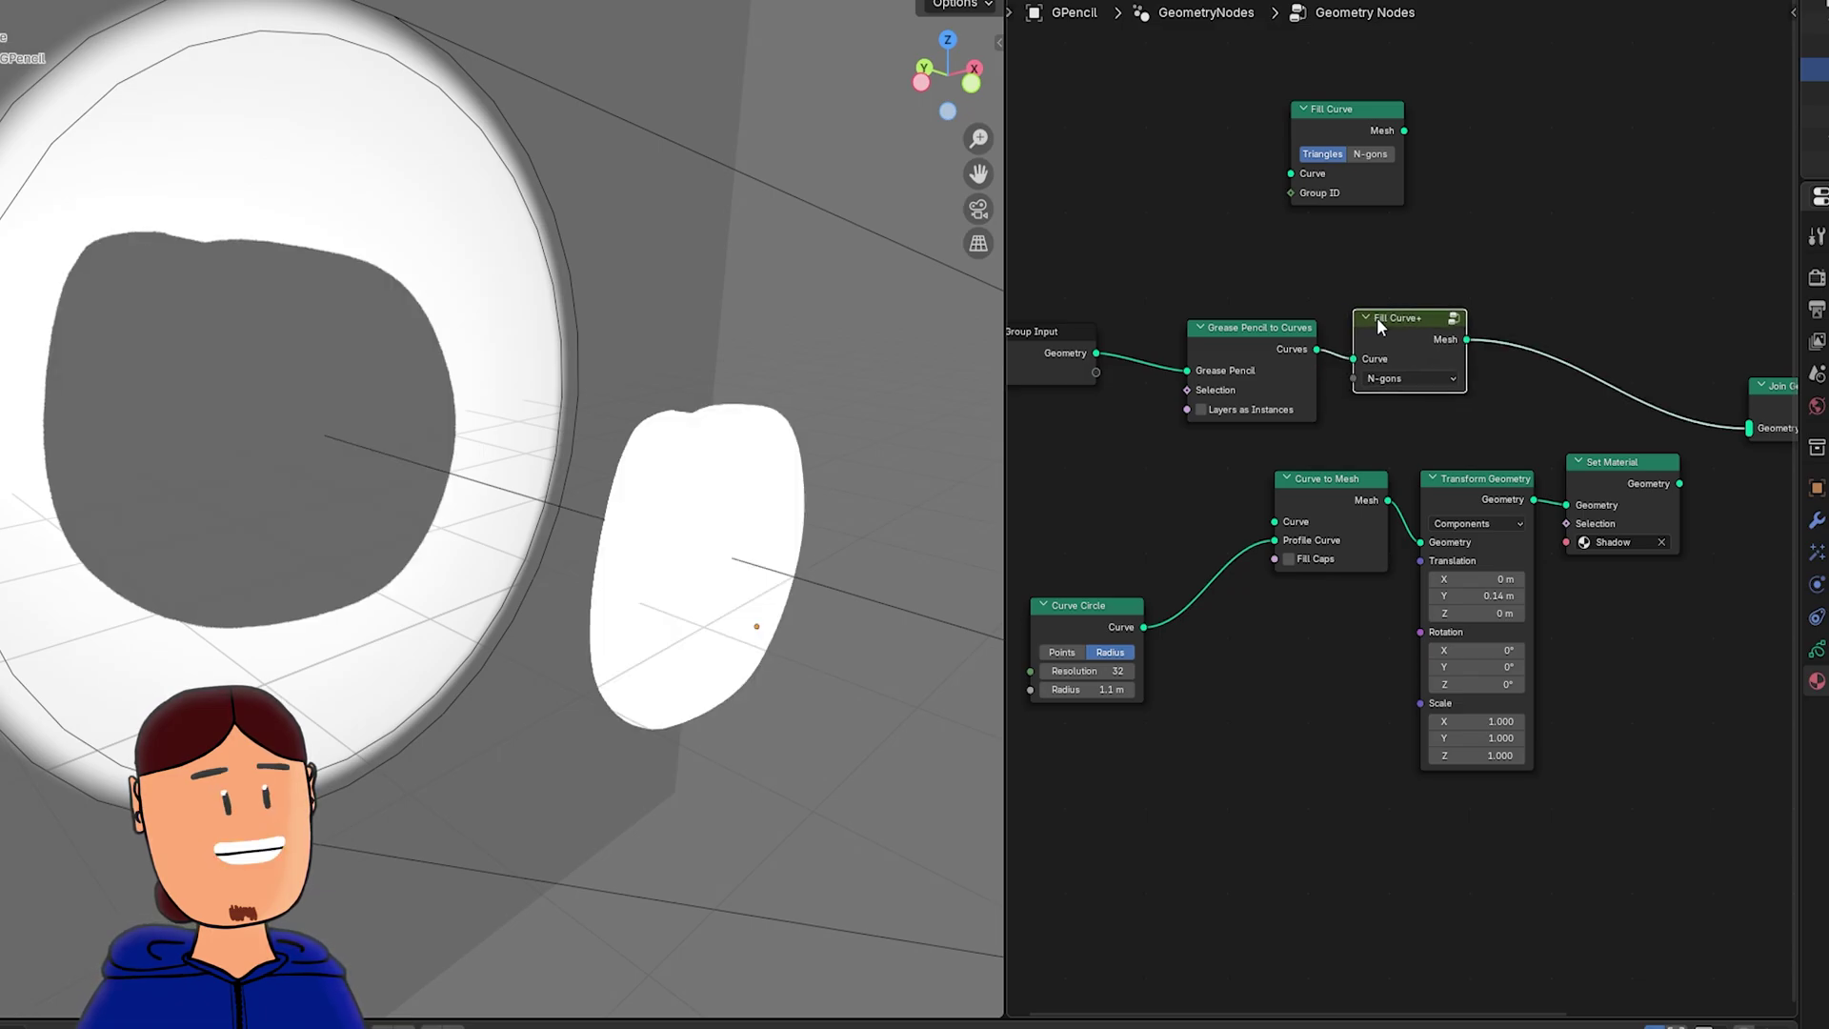
{"action": "key", "text": "shift+d"}
{"action": "left_click", "coordinate": [1567, 305]}
{"action": "key", "text": "Home"}
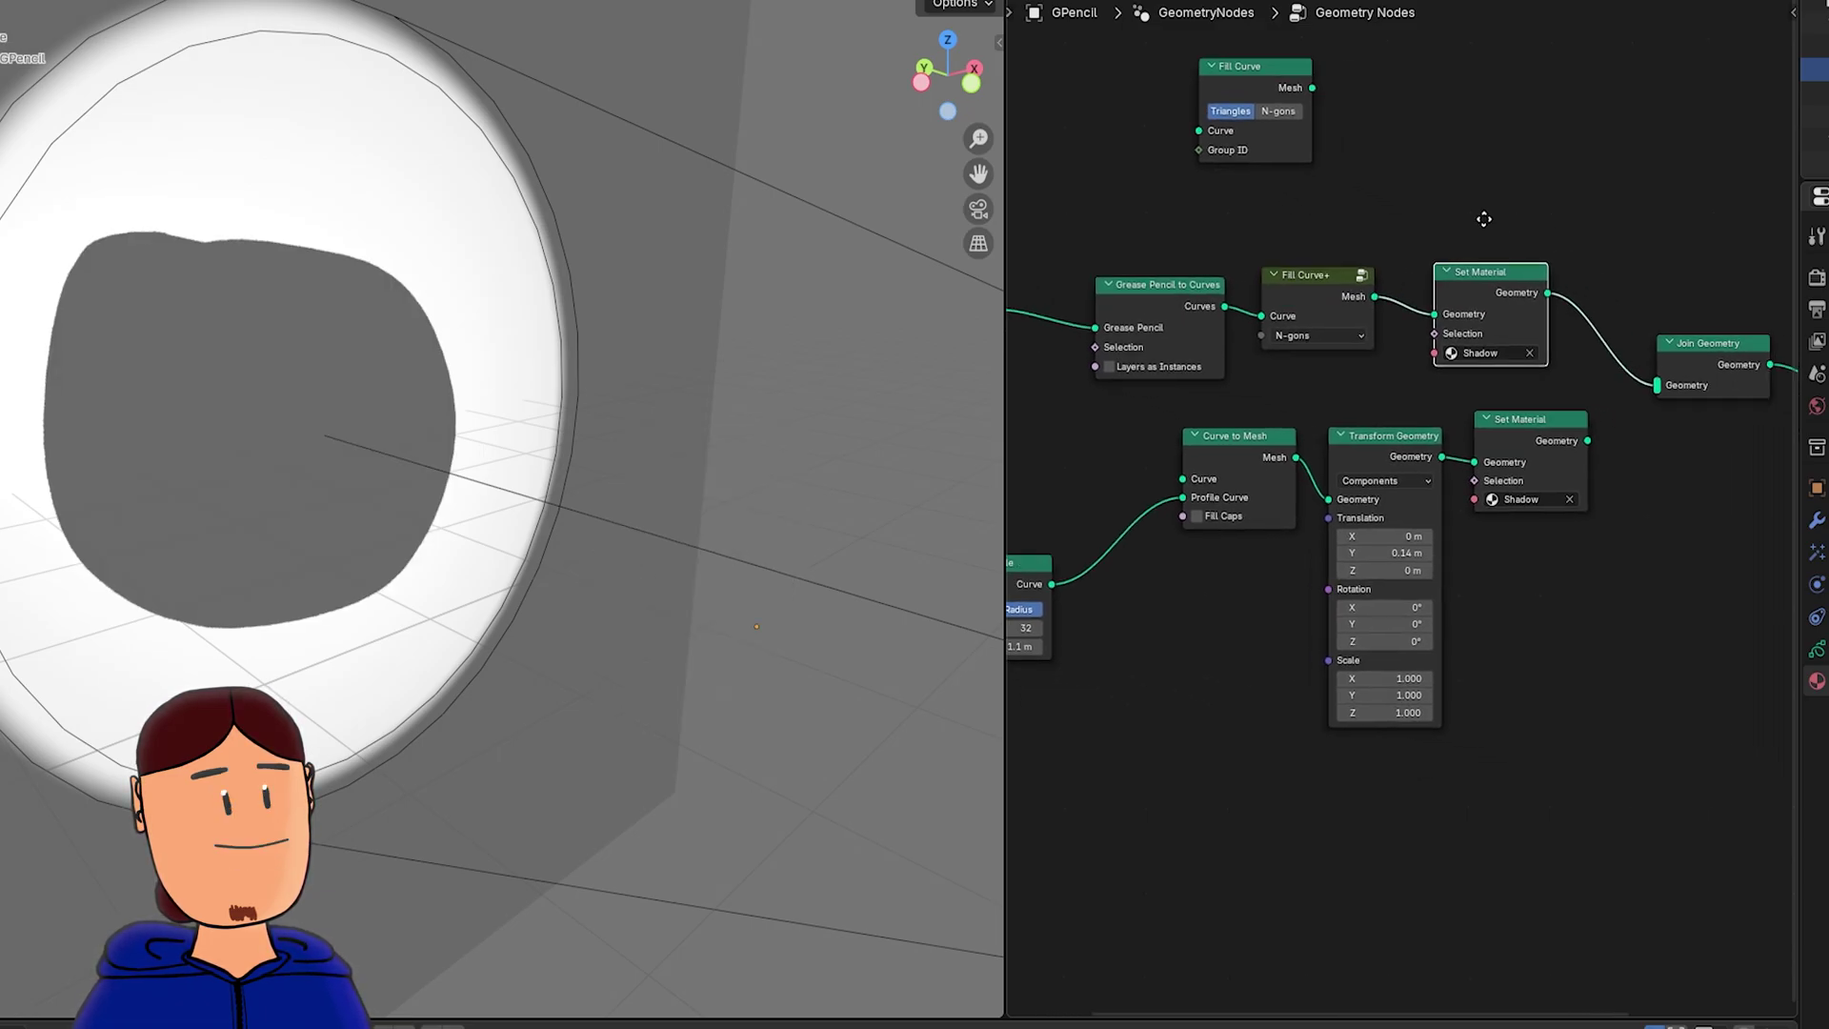
- Rearrange the tube and fill node rows and link Group Input geometry into Join Geometry
{"action": "key", "text": "b"}
{"action": "left_click_drag", "start_coordinate": [1092, 483], "coordinate": [1311, 454]}
{"action": "left_click_drag", "start_coordinate": [1111, 363], "coordinate": [1590, 417]}
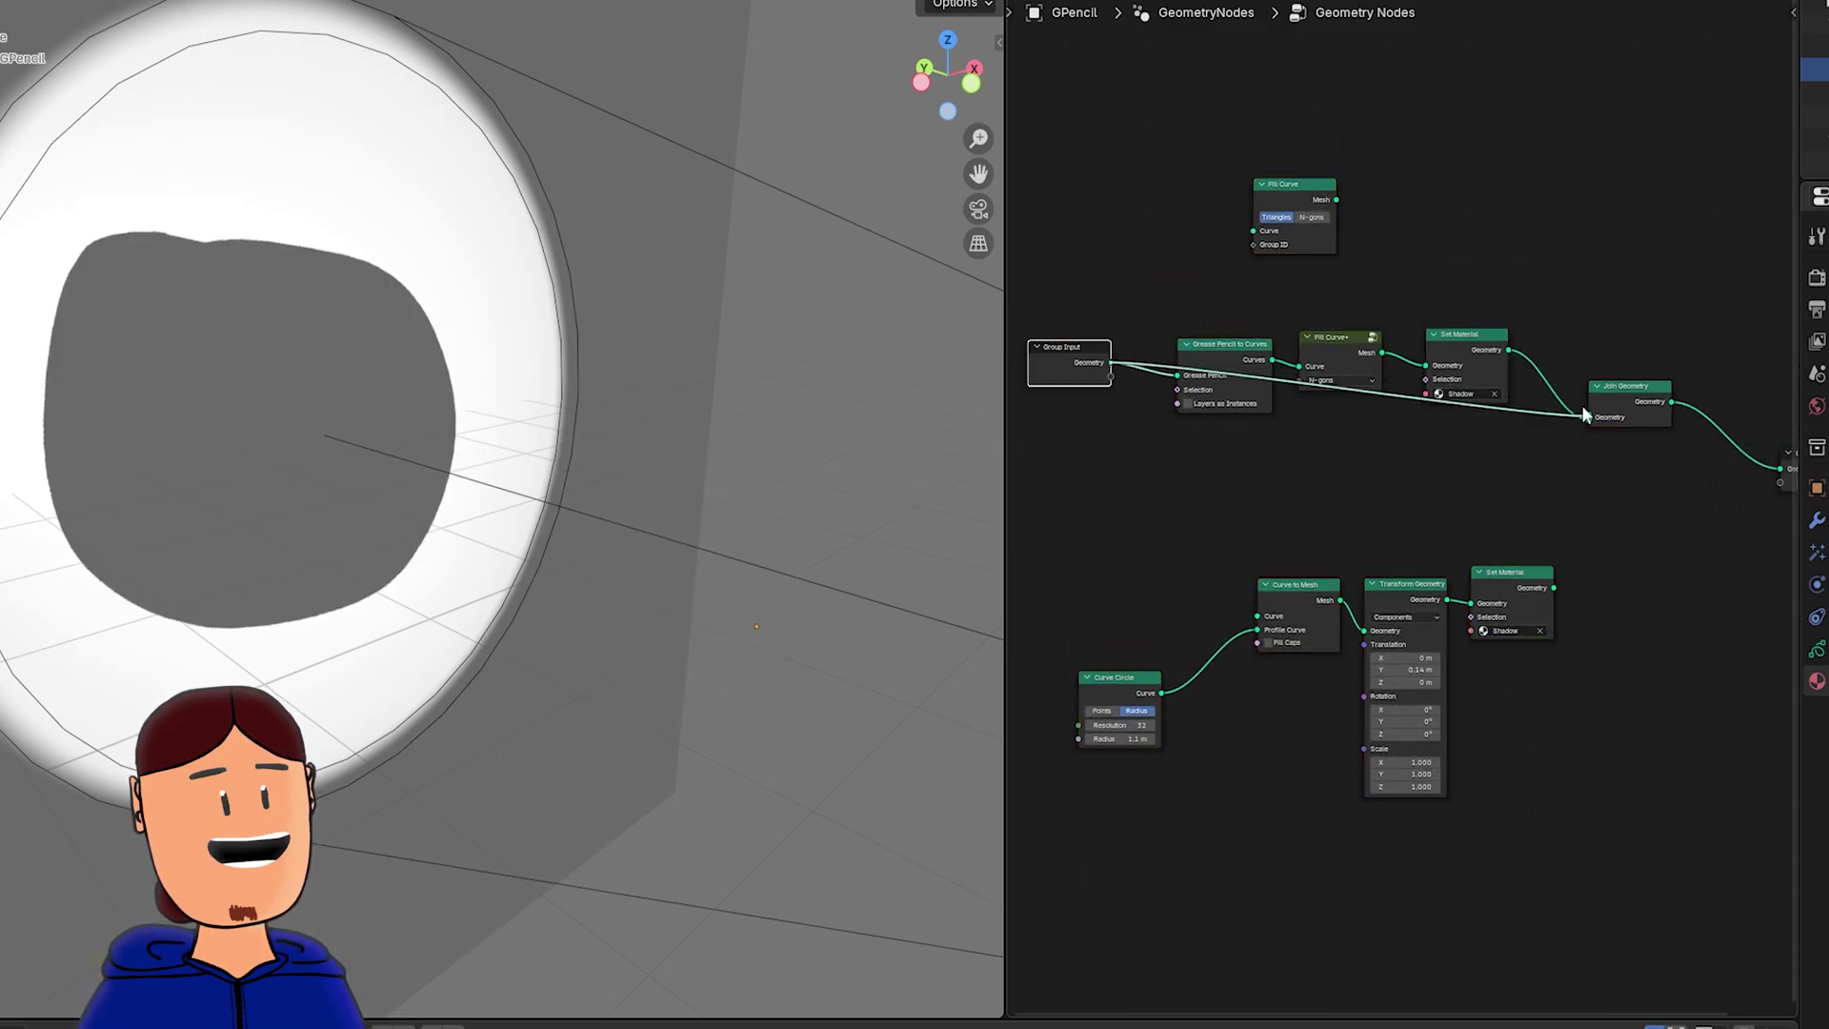
{"action": "left_click_drag", "start_coordinate": [1238, 347], "coordinate": [1294, 186]}
{"action": "scroll", "coordinate": [1294, 187], "scroll_direction": "up", "scroll_amount": 2}
- From the front view, draw a smile stroke in Draw Mode
{"action": "key", "text": "KP_1"}
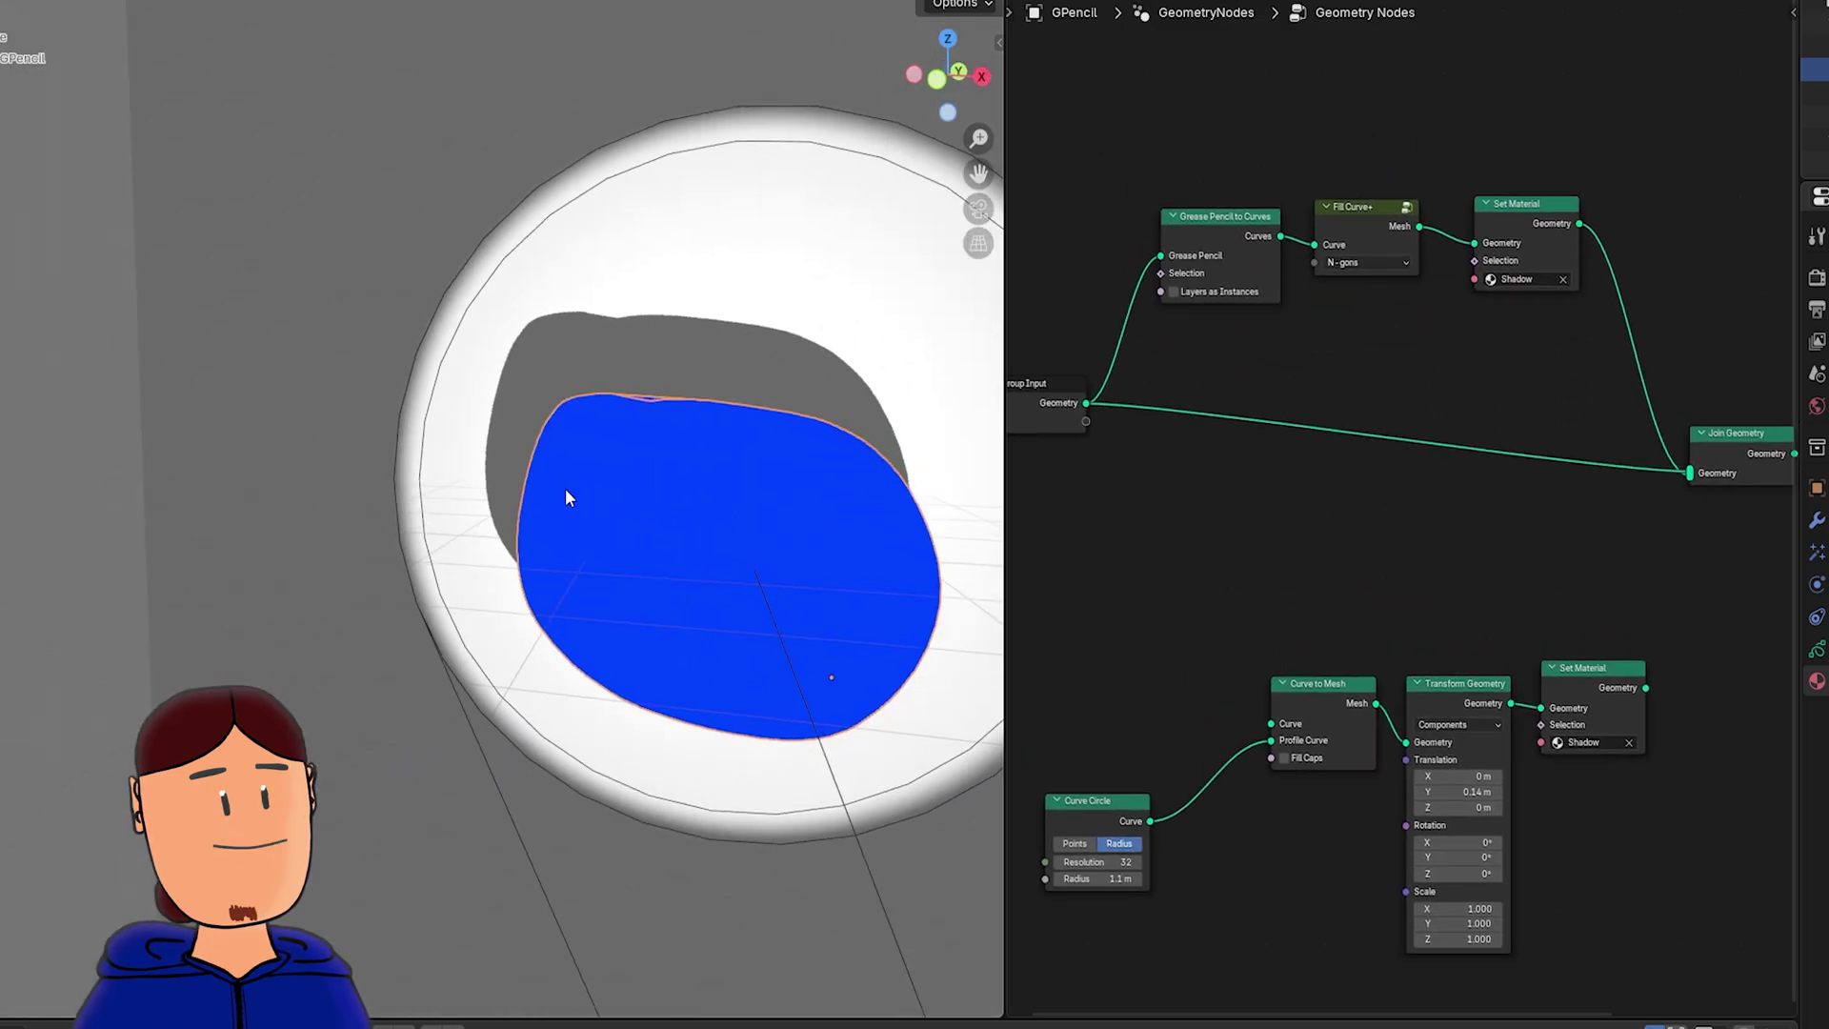
{"action": "key", "text": "ctrl+Tab"}
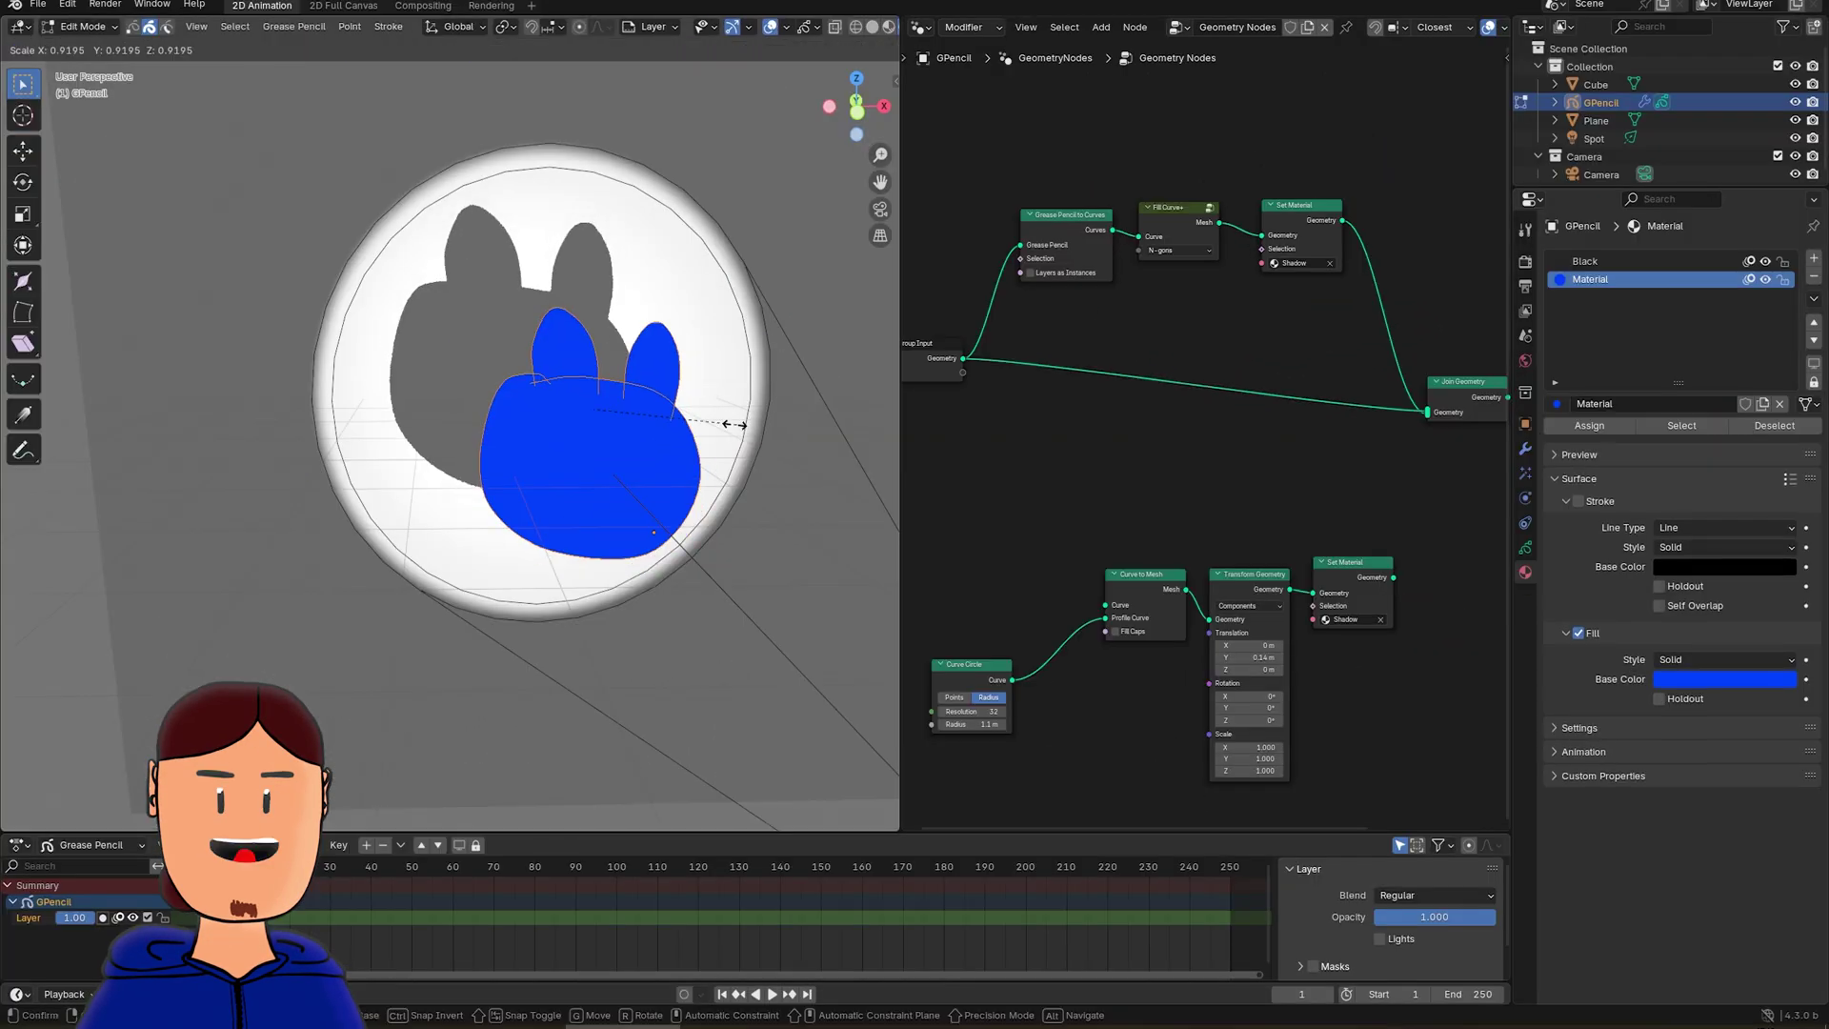
{"action": "key", "text": "ctrl+Tab"}
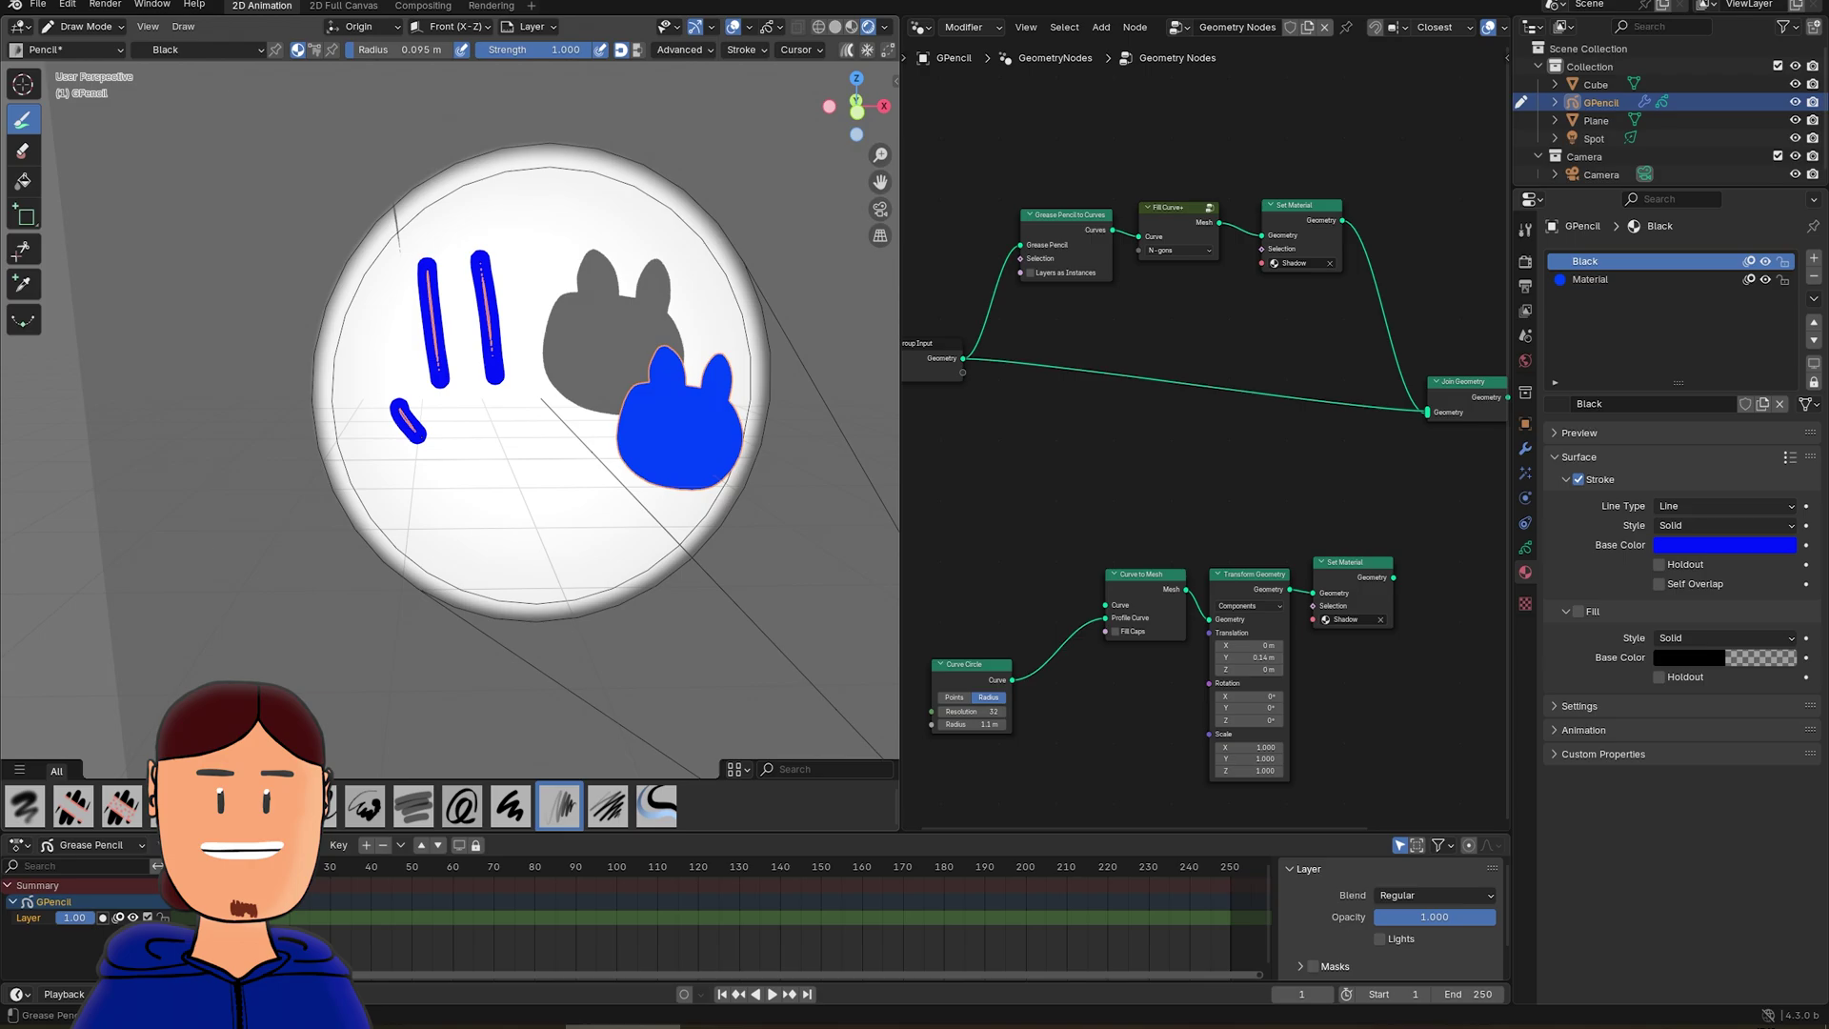
{"action": "left_click_drag", "start_coordinate": [419, 433], "coordinate": [552, 390]}
- Scale the face strokes in Edit Mode, then return to drawing mode
{"action": "key", "text": "Tab"}
{"action": "key", "text": "s"}
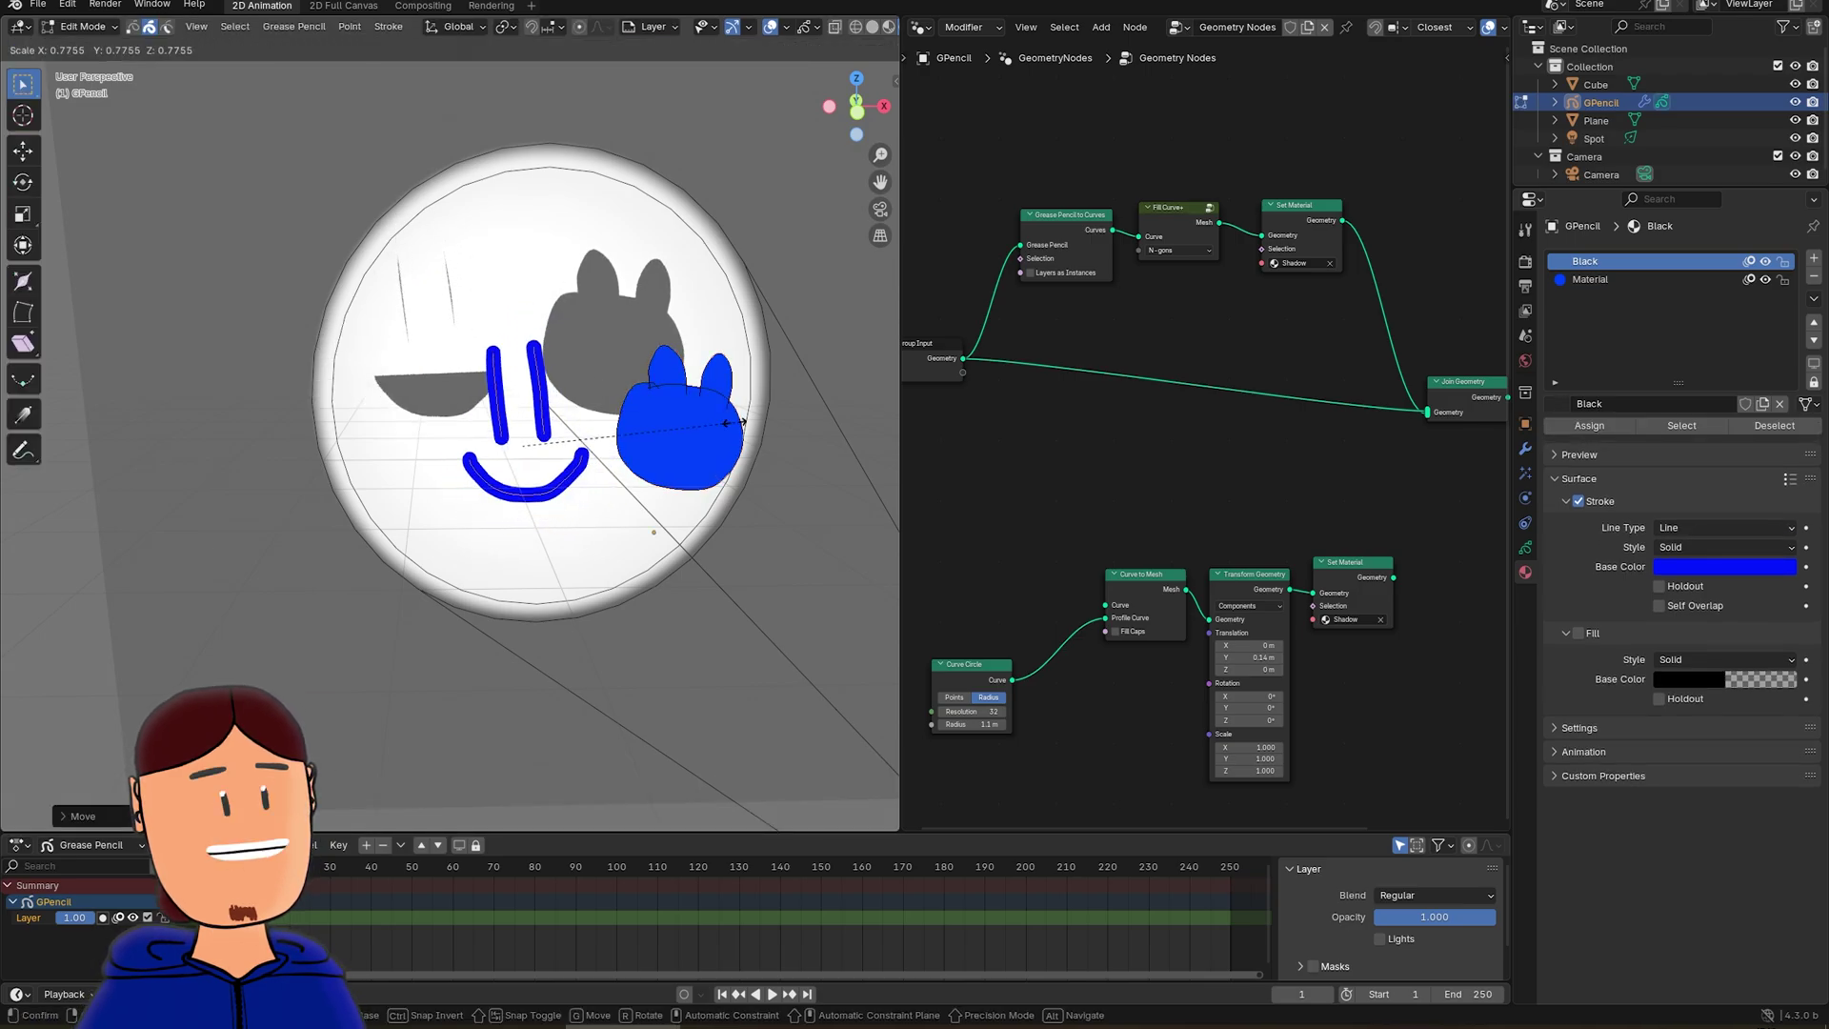
{"action": "left_click", "coordinate": [741, 421]}
{"action": "scroll", "coordinate": [572, 381], "scroll_direction": "up", "scroll_amount": 3}
{"action": "key", "text": "Tab"}
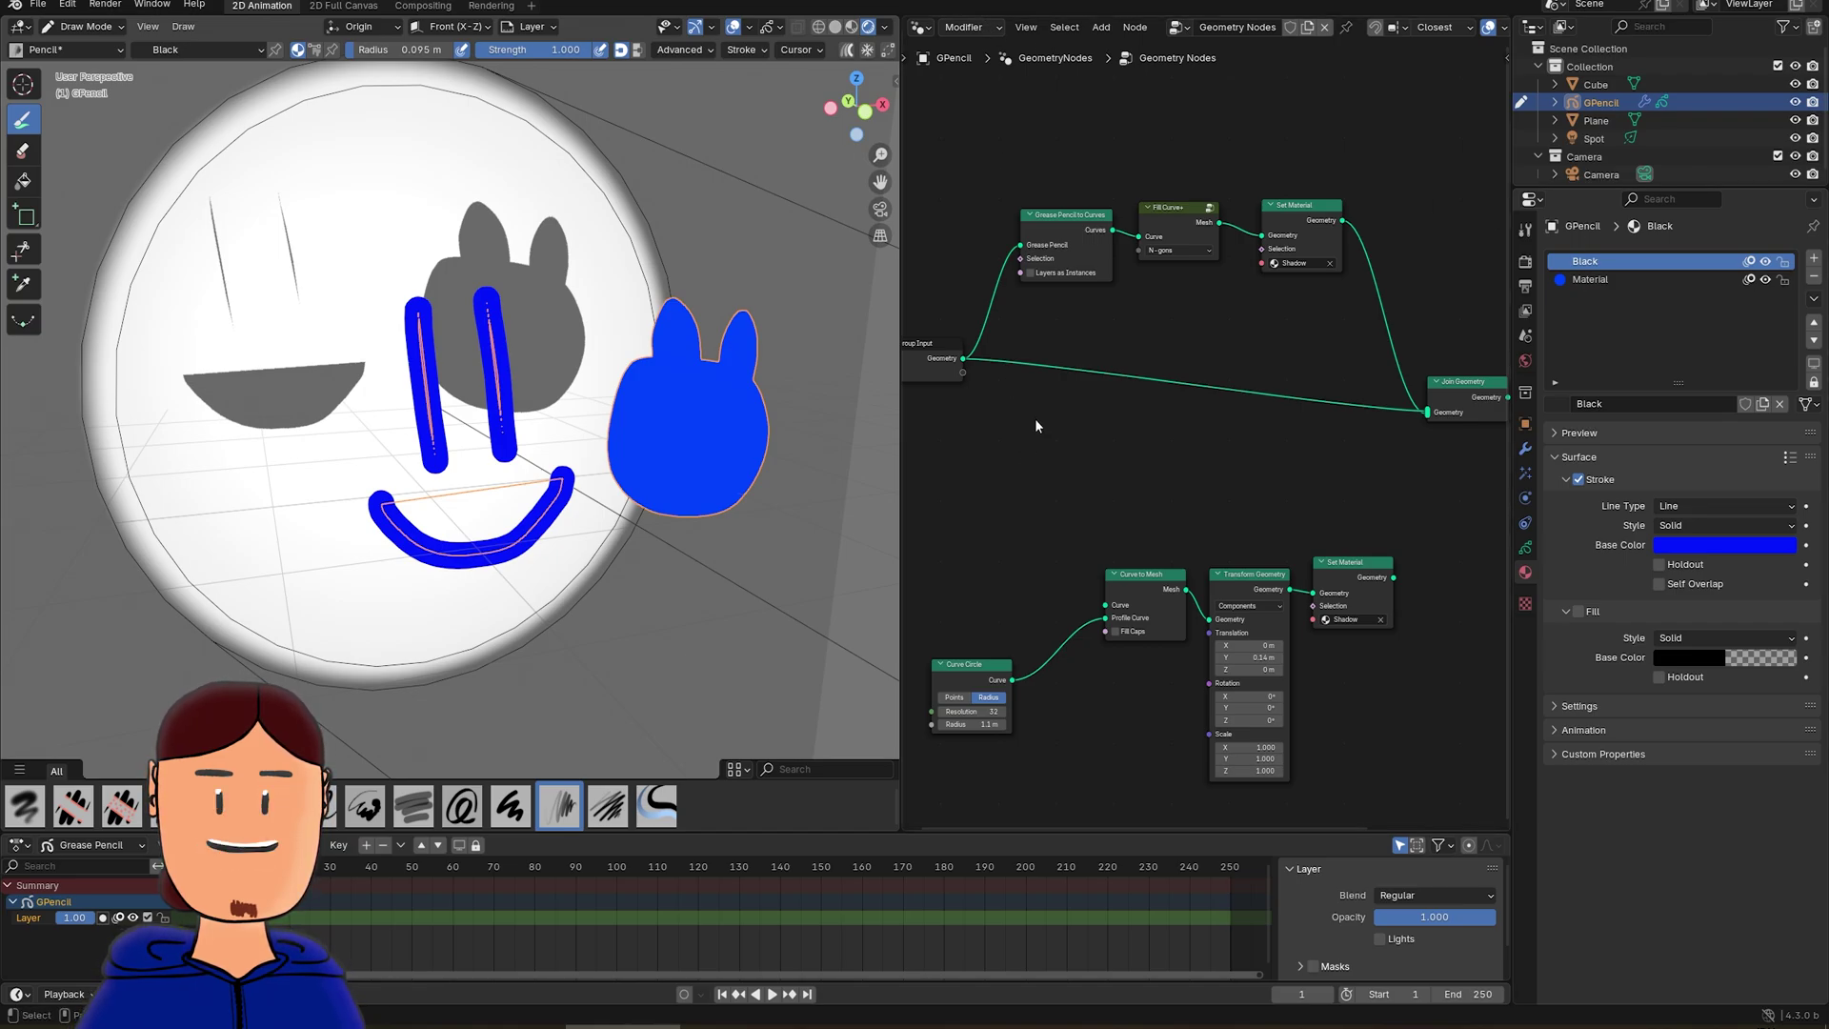
- Move the tube nodes up, linking Group Input to Curve to Mesh and lower Set Material to Join Geometry
{"action": "left_click_drag", "start_coordinate": [977, 530], "coordinate": [1408, 728]}
{"action": "key", "text": "g"}
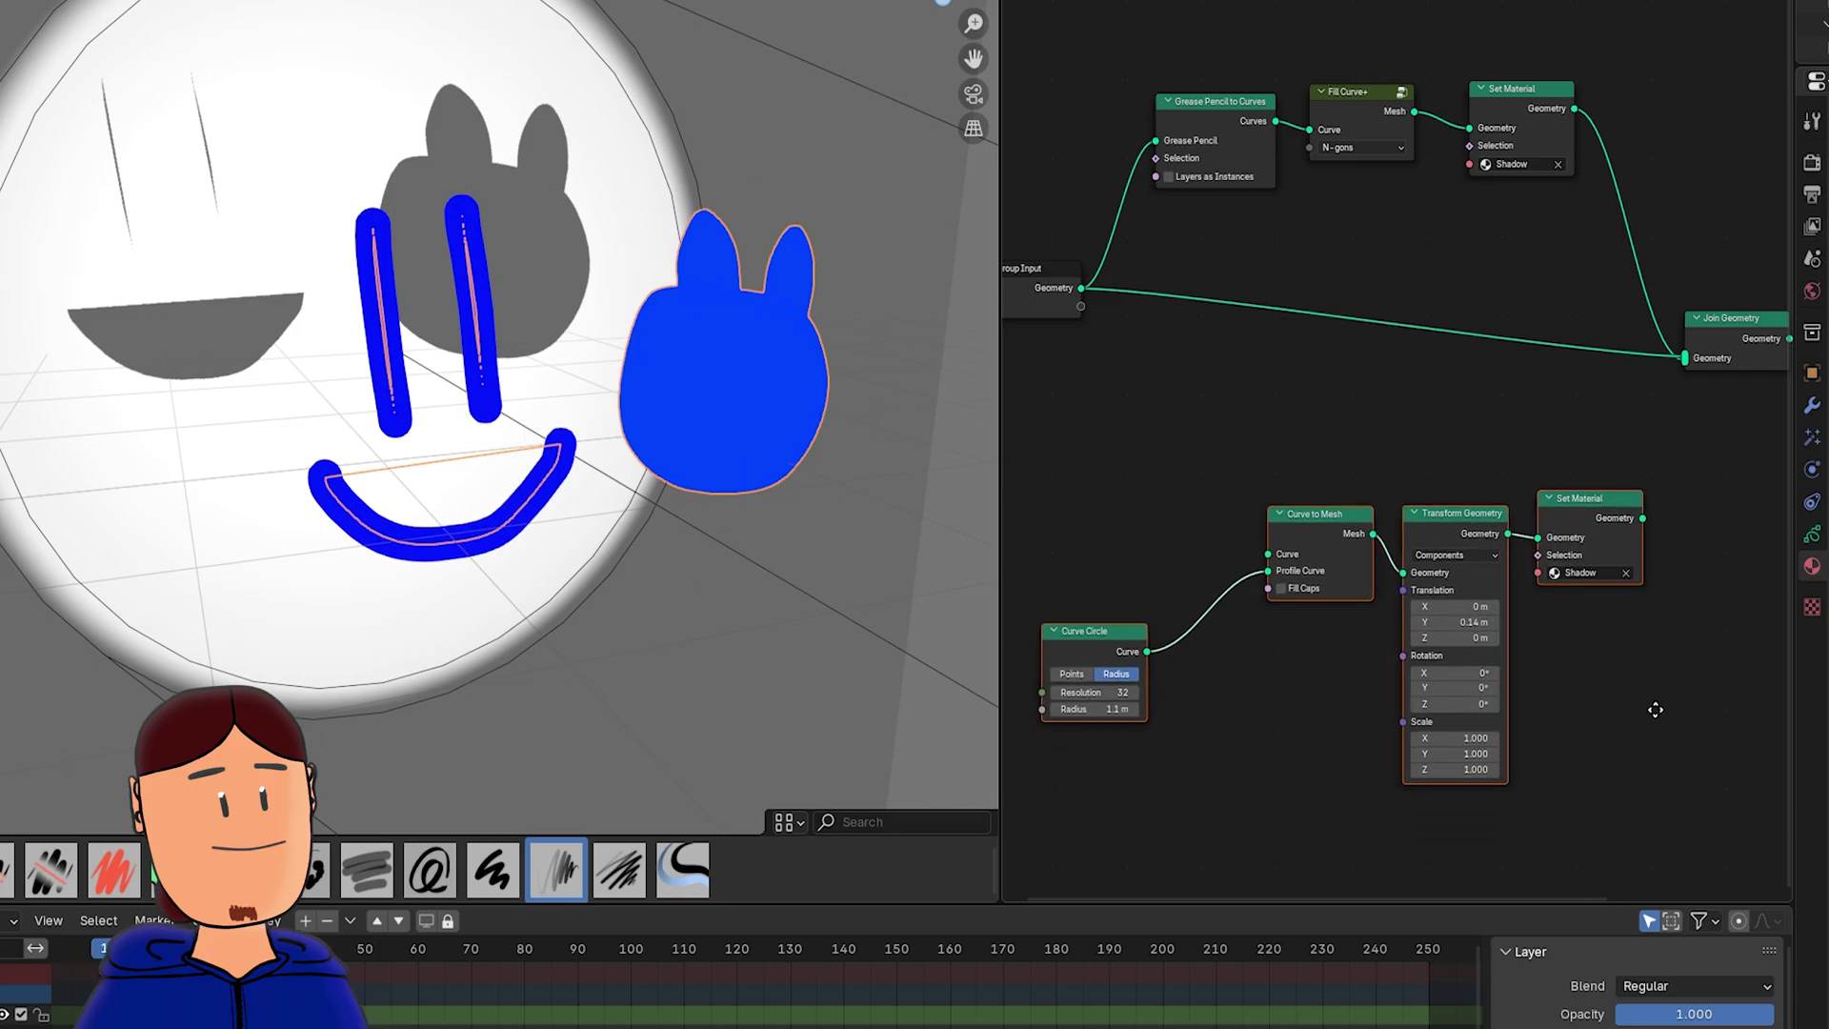
{"action": "left_click", "coordinate": [1635, 620]}
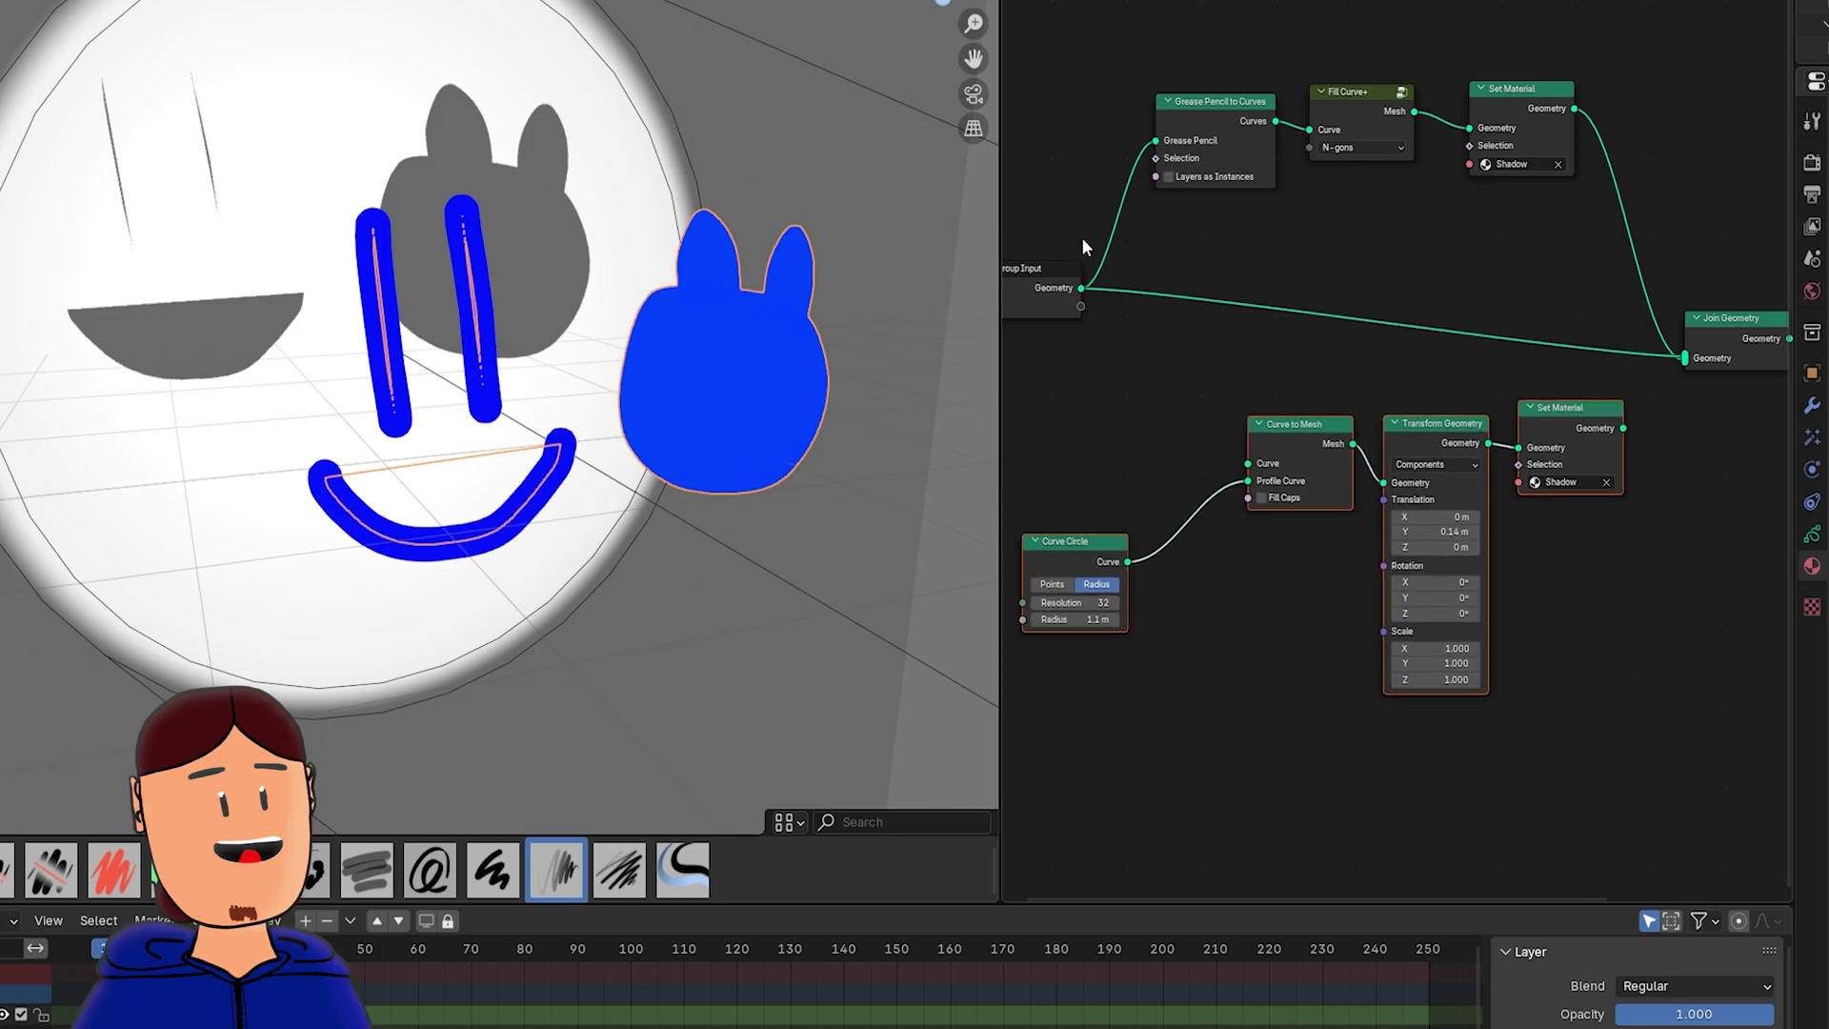
{"action": "left_click_drag", "start_coordinate": [1081, 287], "coordinate": [1248, 463]}
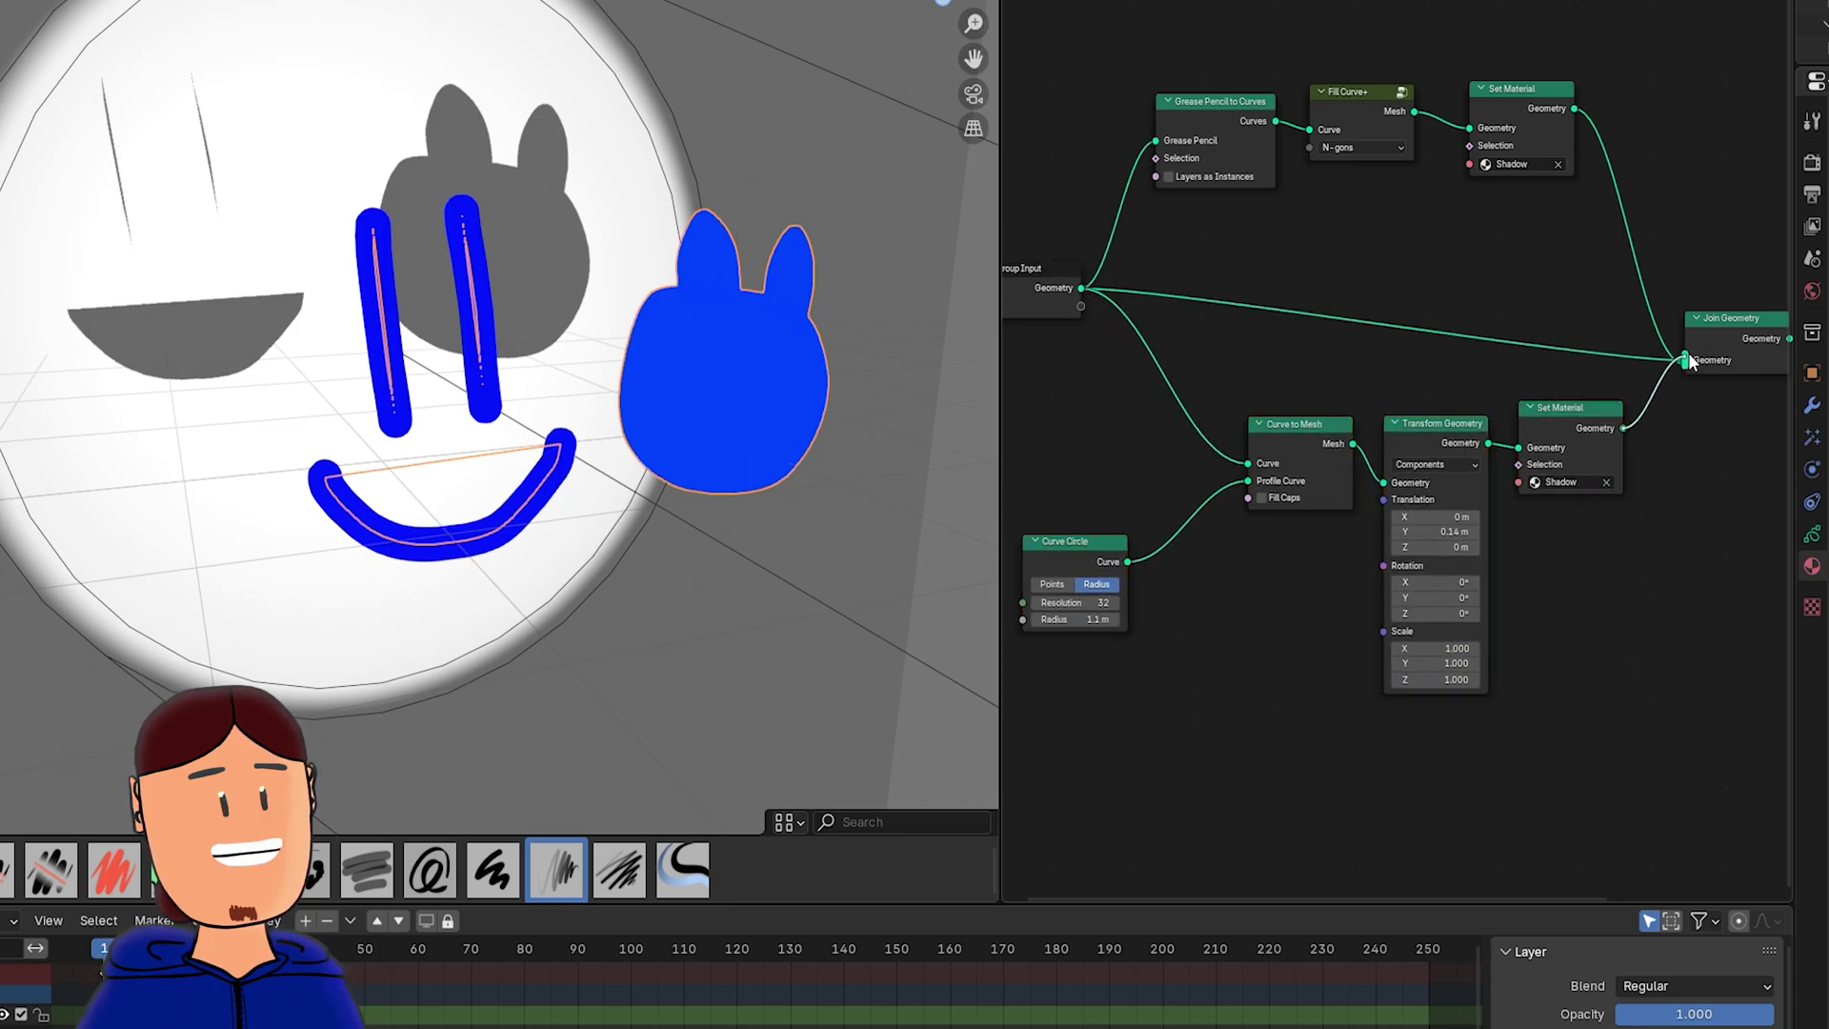
{"action": "left_click_drag", "start_coordinate": [1623, 428], "coordinate": [1685, 360]}
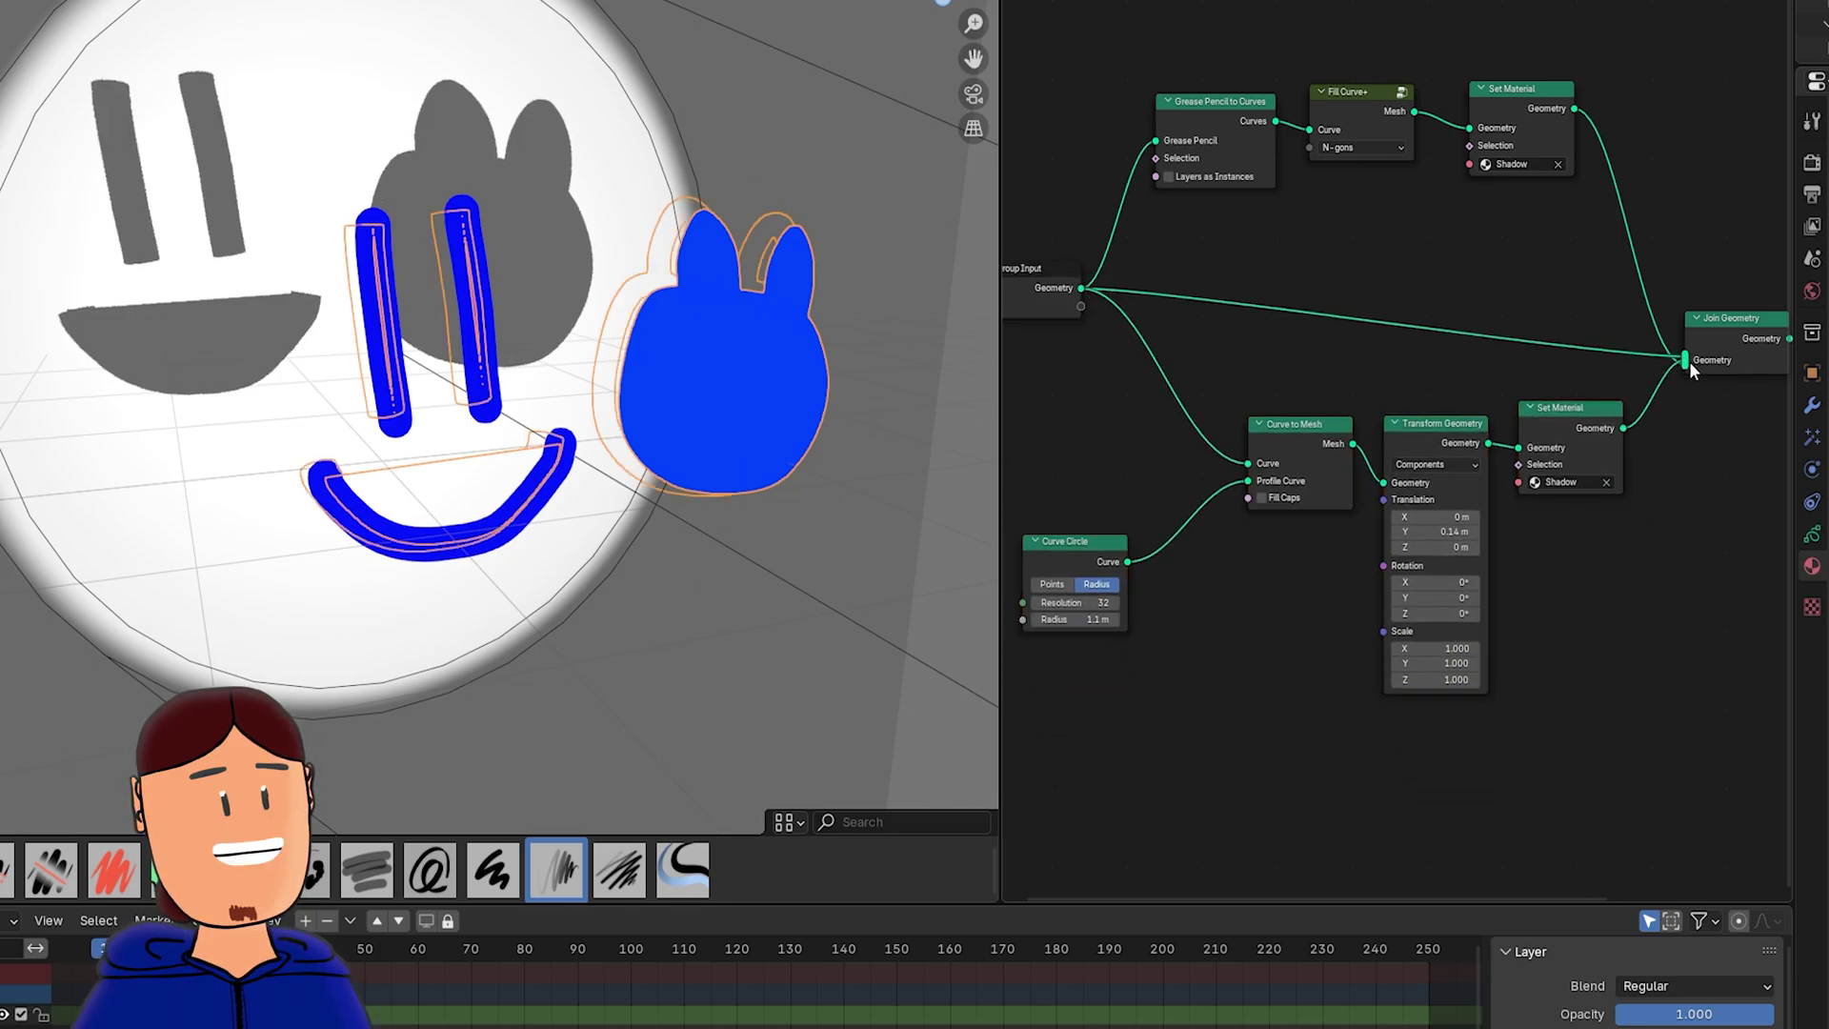
- Insert a duplicate Grease Pencil to Curves node between Group Input and Curve to Mesh
{"action": "left_click", "coordinate": [1198, 101]}
{"action": "key", "text": "shift+d"}
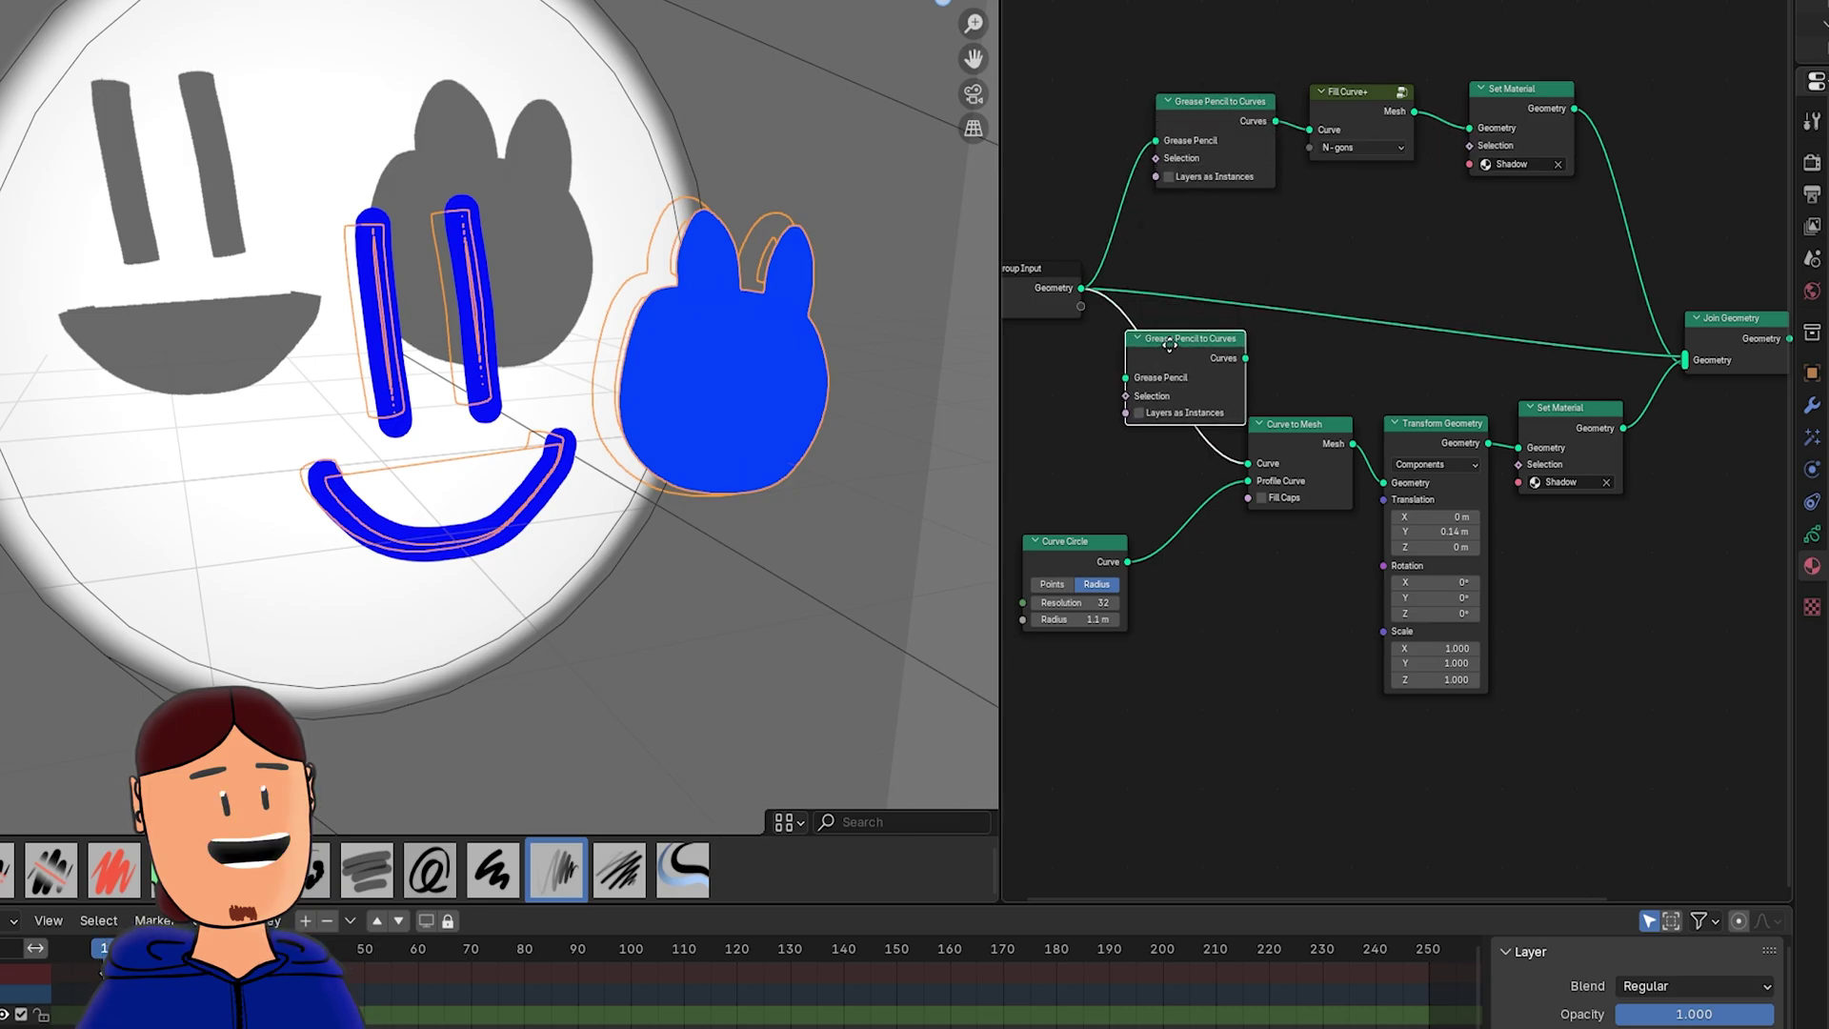
{"action": "left_click", "coordinate": [1168, 339]}
{"action": "middle_click_drag", "start_coordinate": [1186, 330], "coordinate": [1372, 343]}
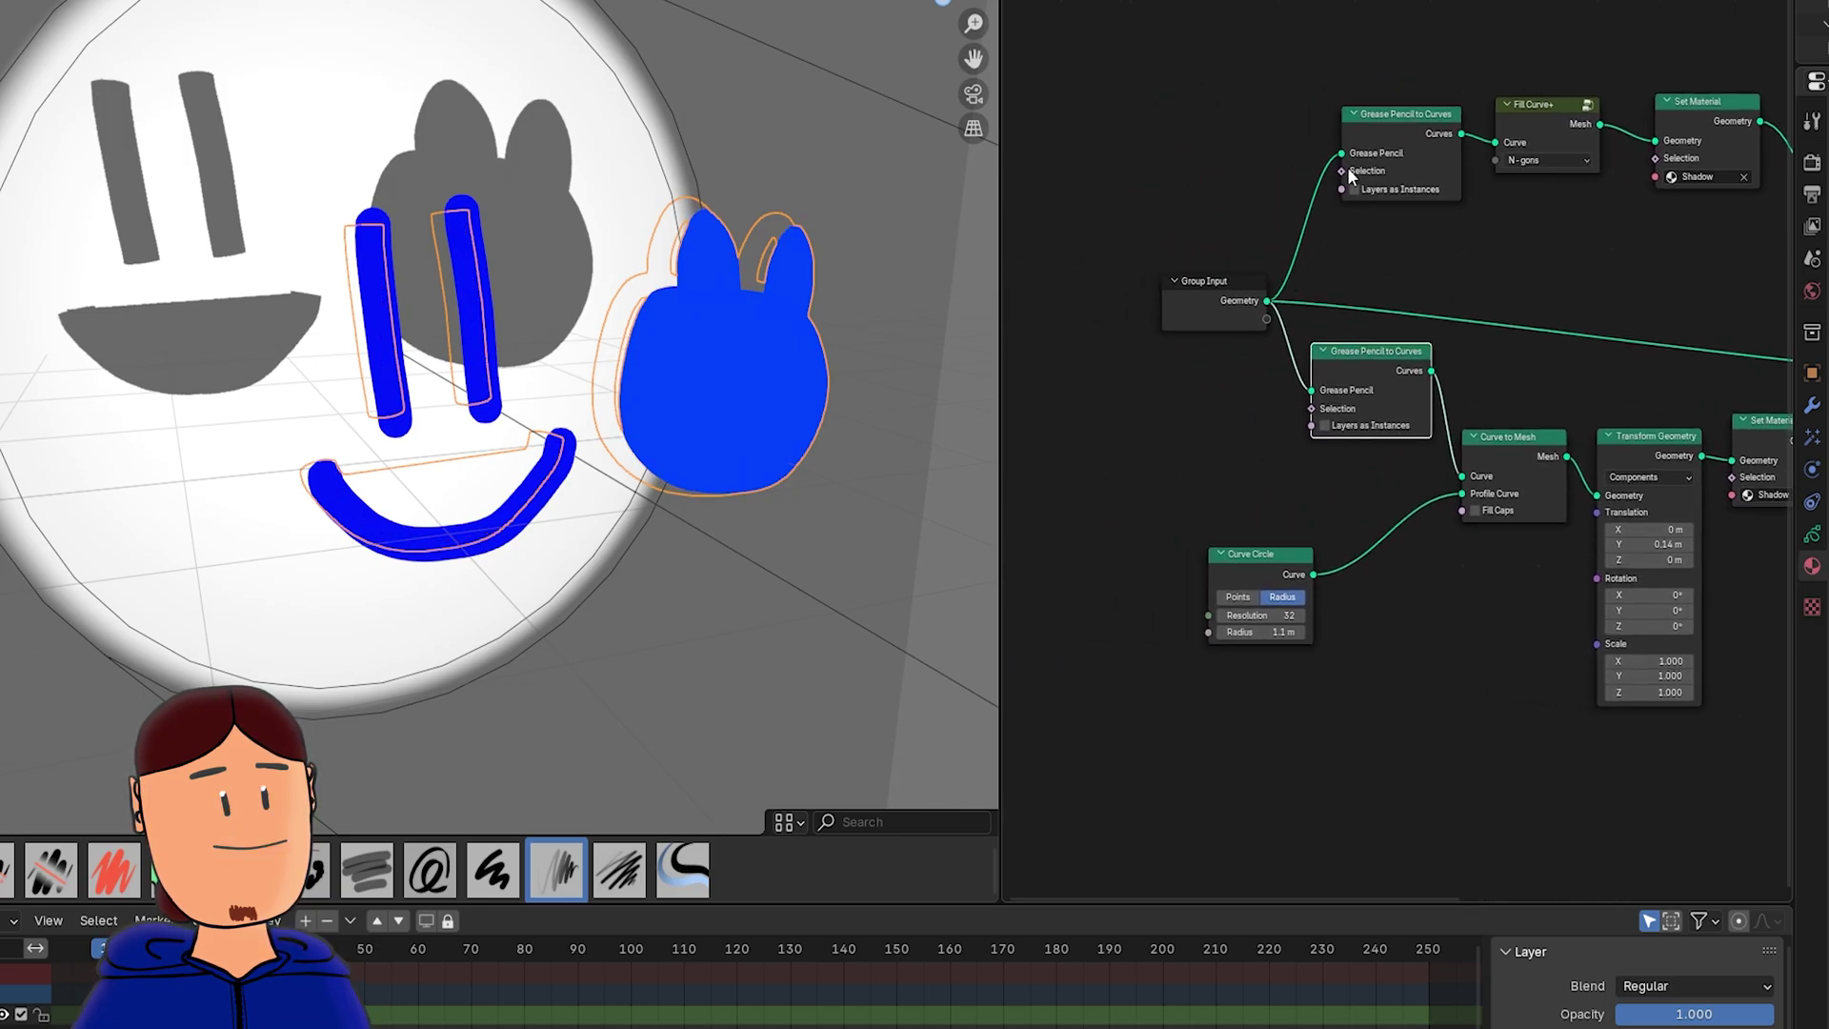
- Feed both Grease Pencil to Curves Selection inputs from Named Layer Selection nodes
{"action": "left_click_drag", "start_coordinate": [1311, 408], "coordinate": [1169, 177]}
{"action": "type", "text": "named"}
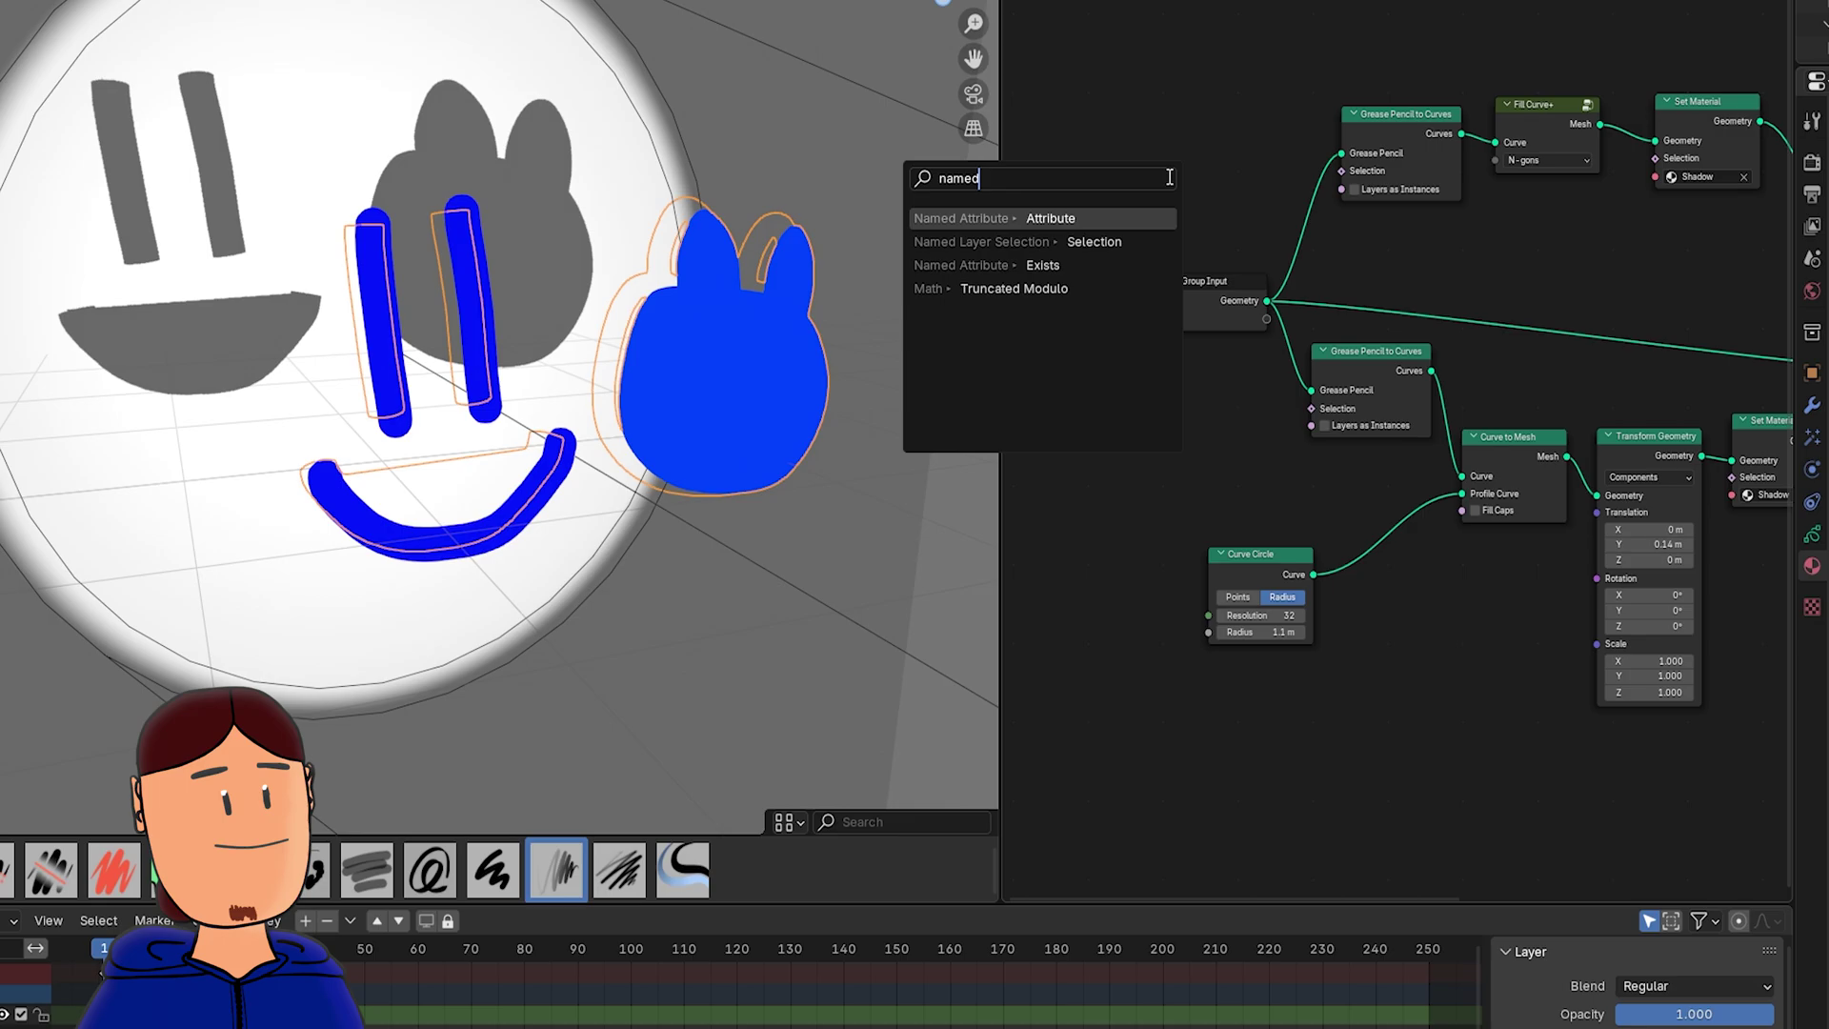
{"action": "key", "text": "Down"}
{"action": "key", "text": "Return"}
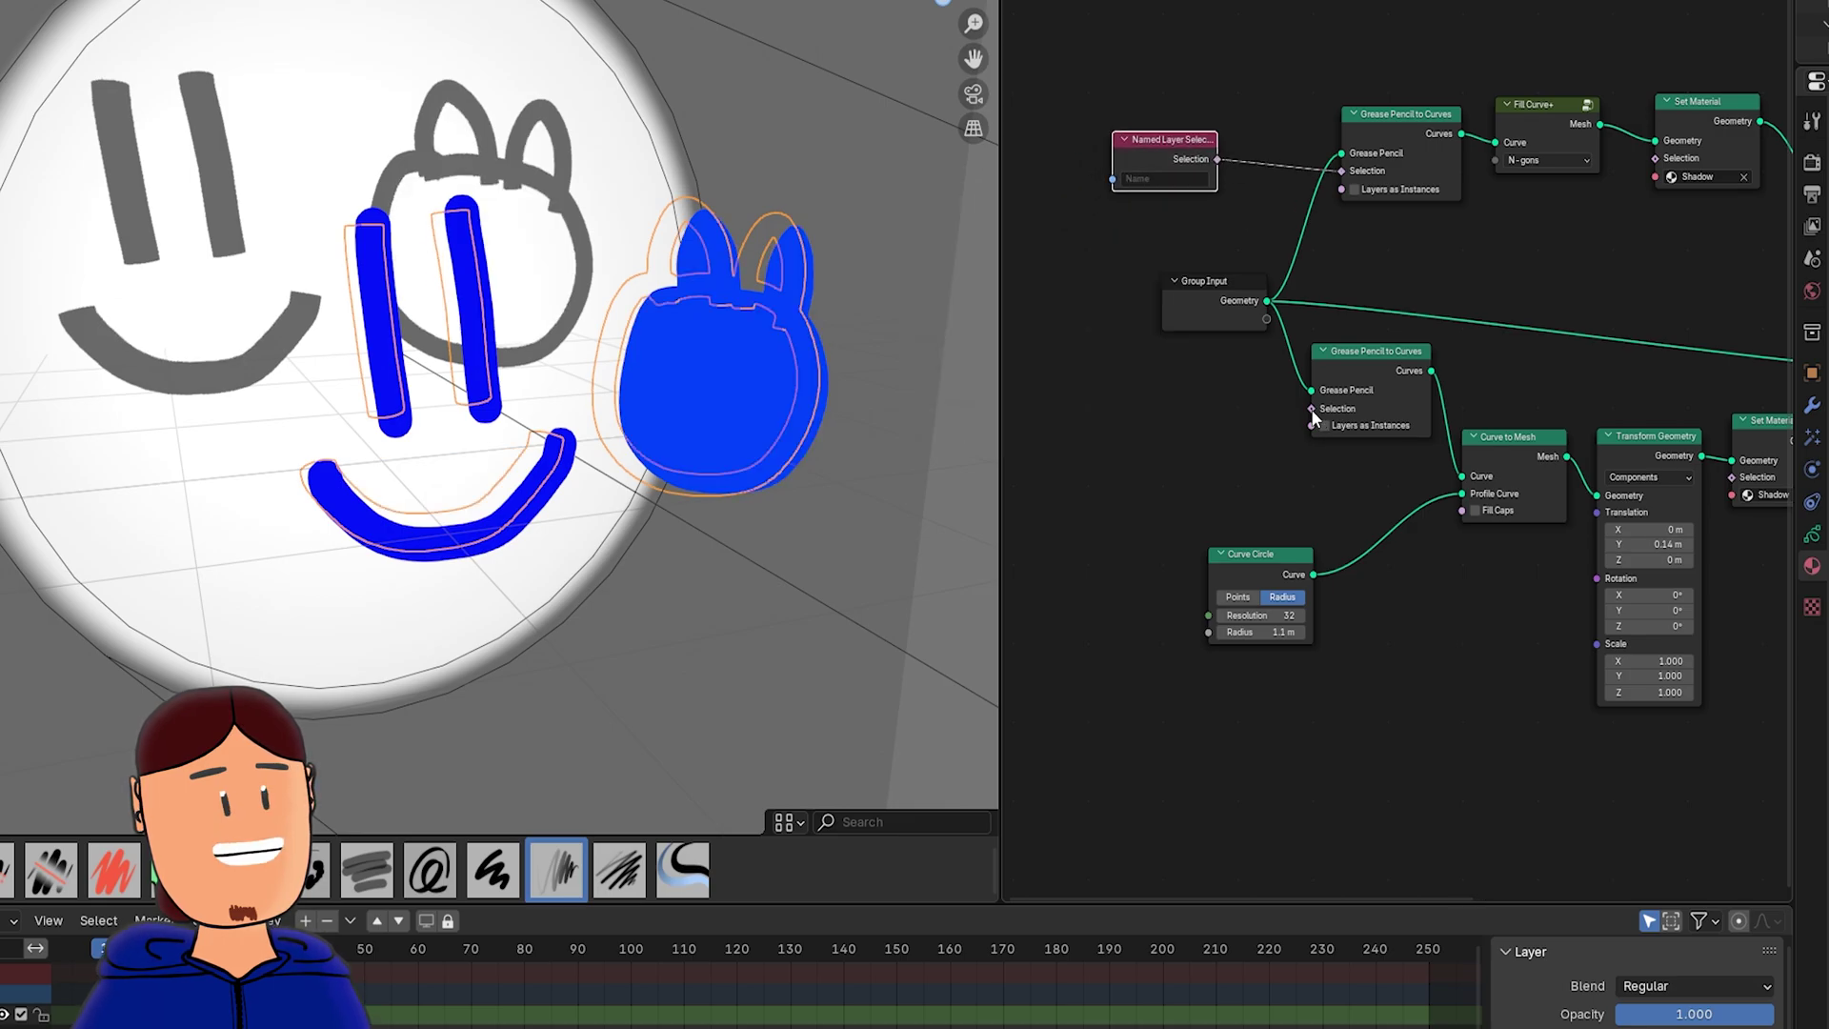
{"action": "left_click_drag", "start_coordinate": [1311, 409], "coordinate": [1170, 424]}
{"action": "type", "text": "named"}
{"action": "key", "text": "Return"}
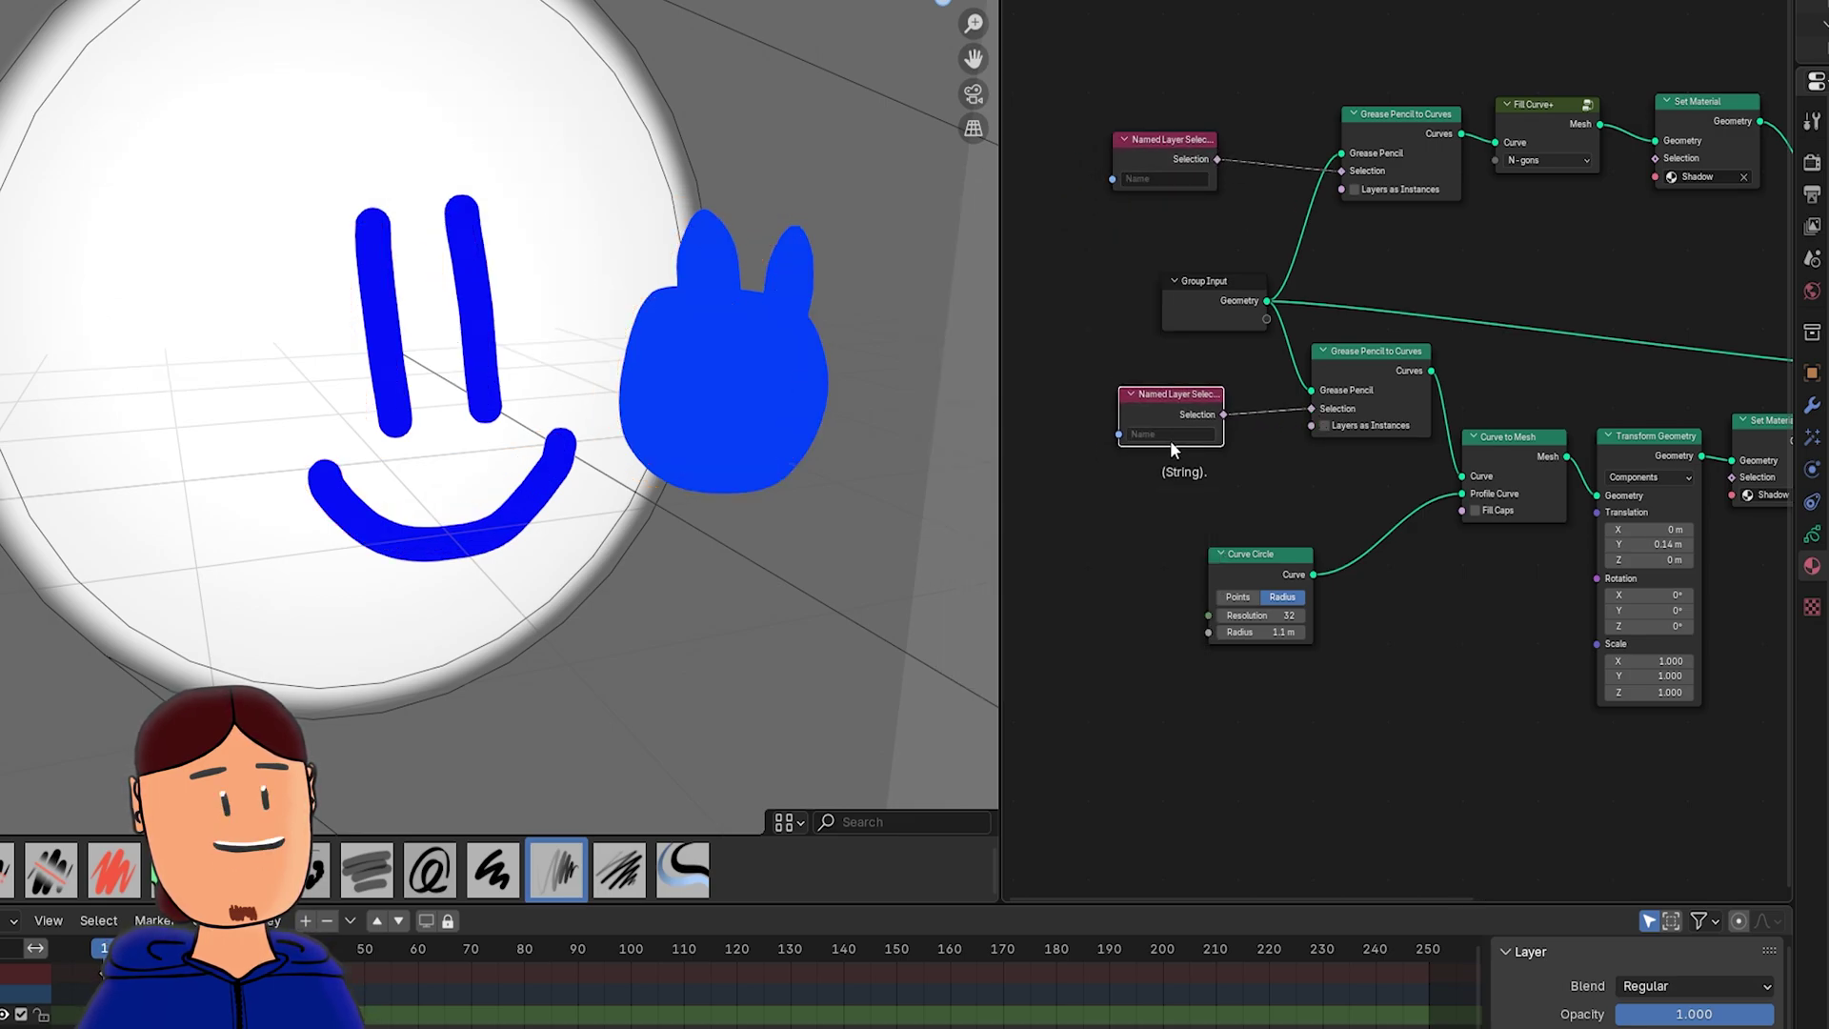
{"action": "key", "text": "Tab"}
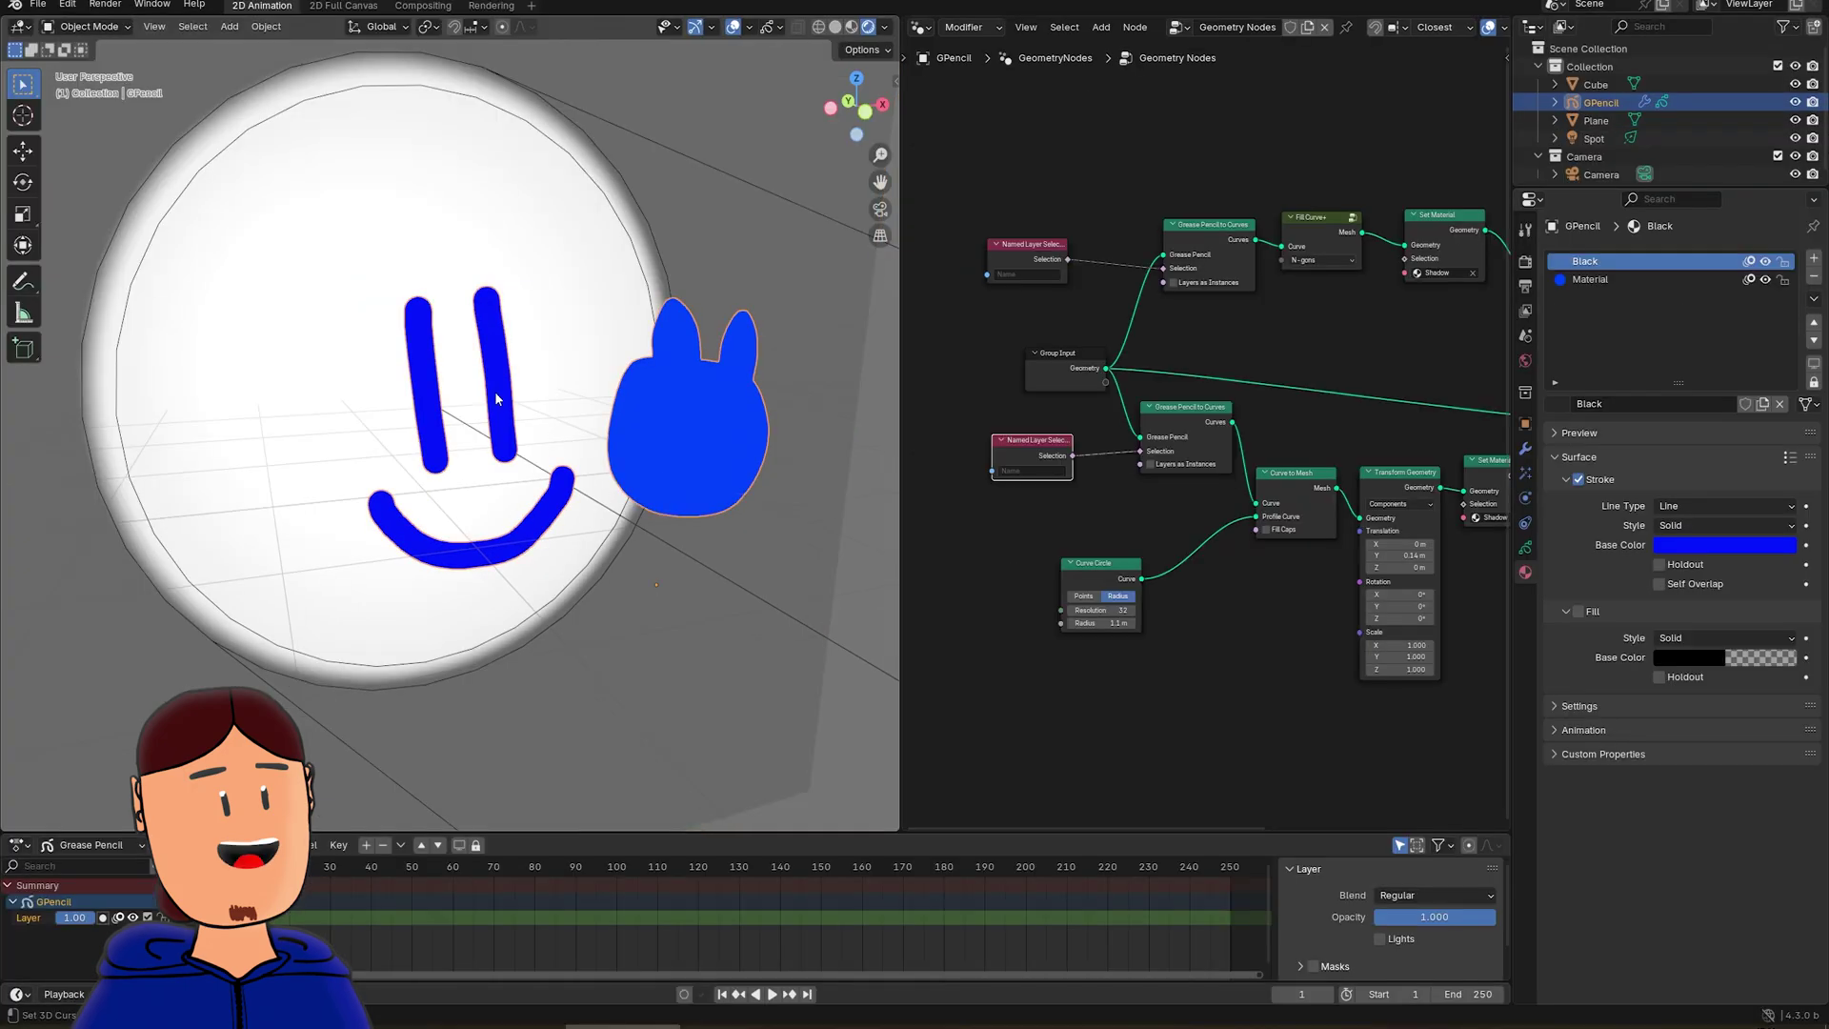
- Move the eye and smile strokes to a new layer named 'strokes'
{"action": "left_click_drag", "start_coordinate": [377, 591], "coordinate": [346, 594]}
{"action": "key", "text": "m"}
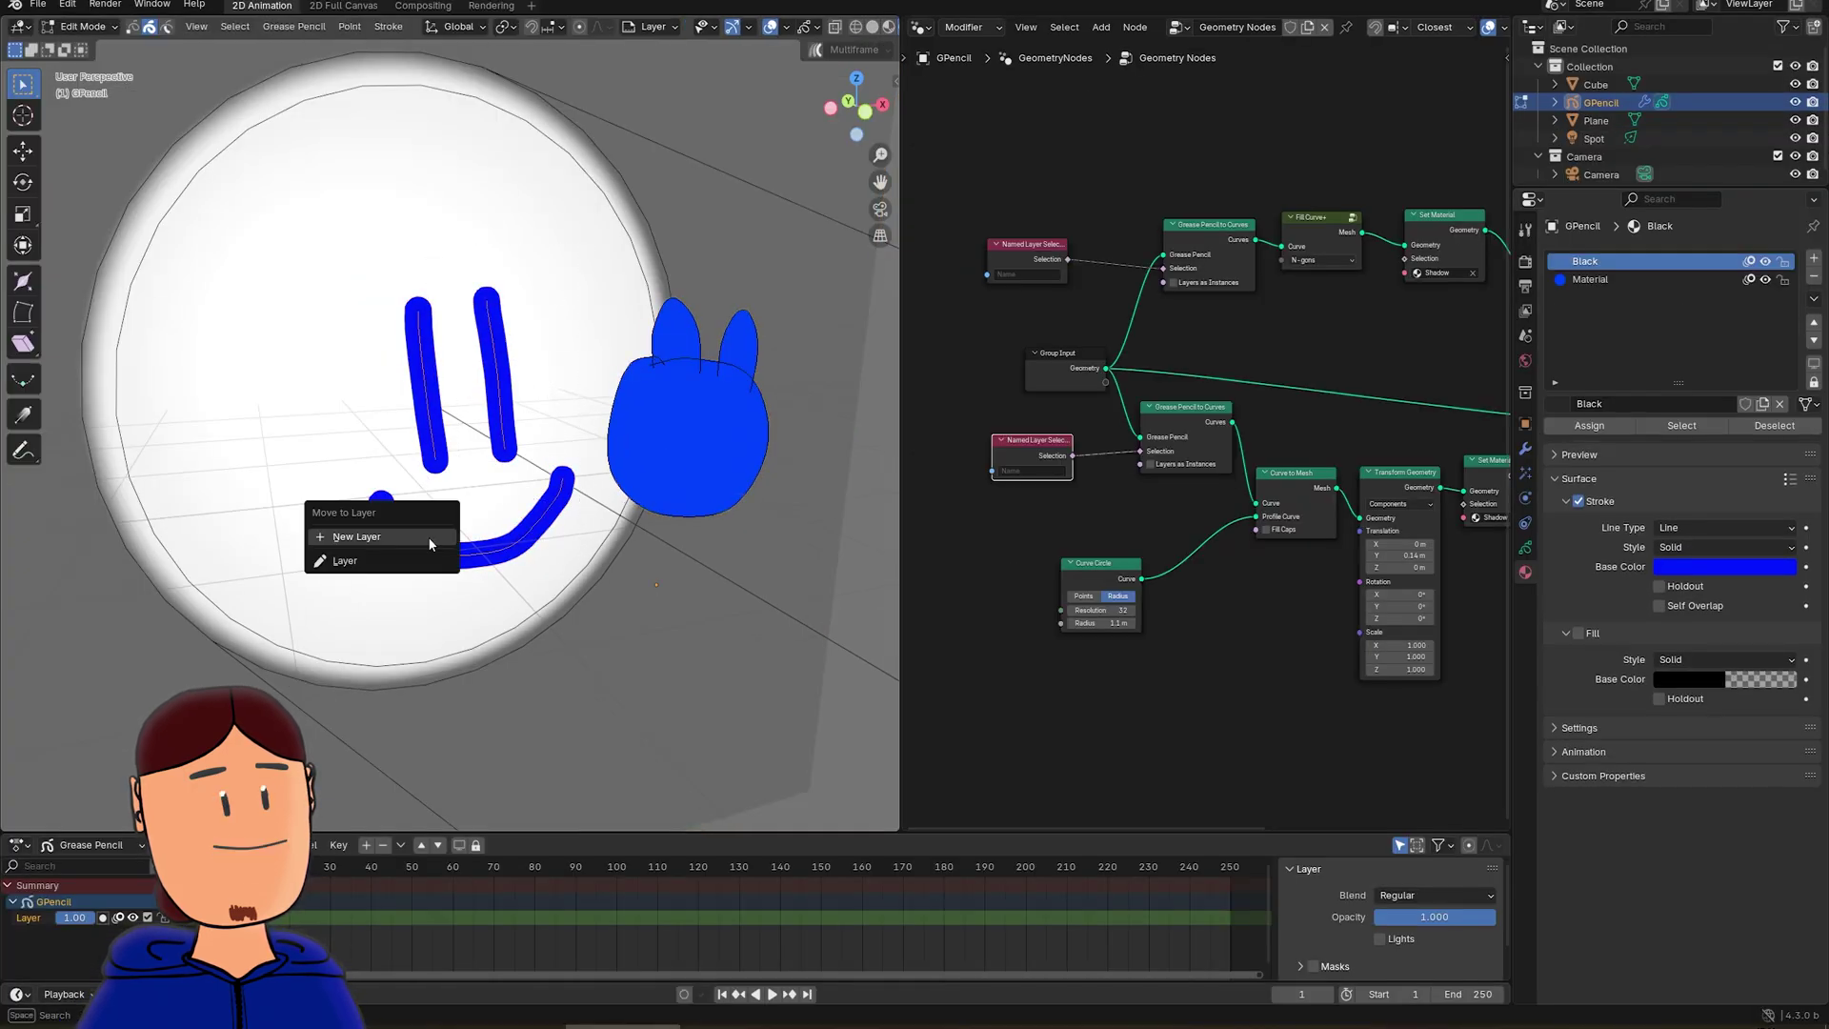
{"action": "left_click", "coordinate": [428, 541]}
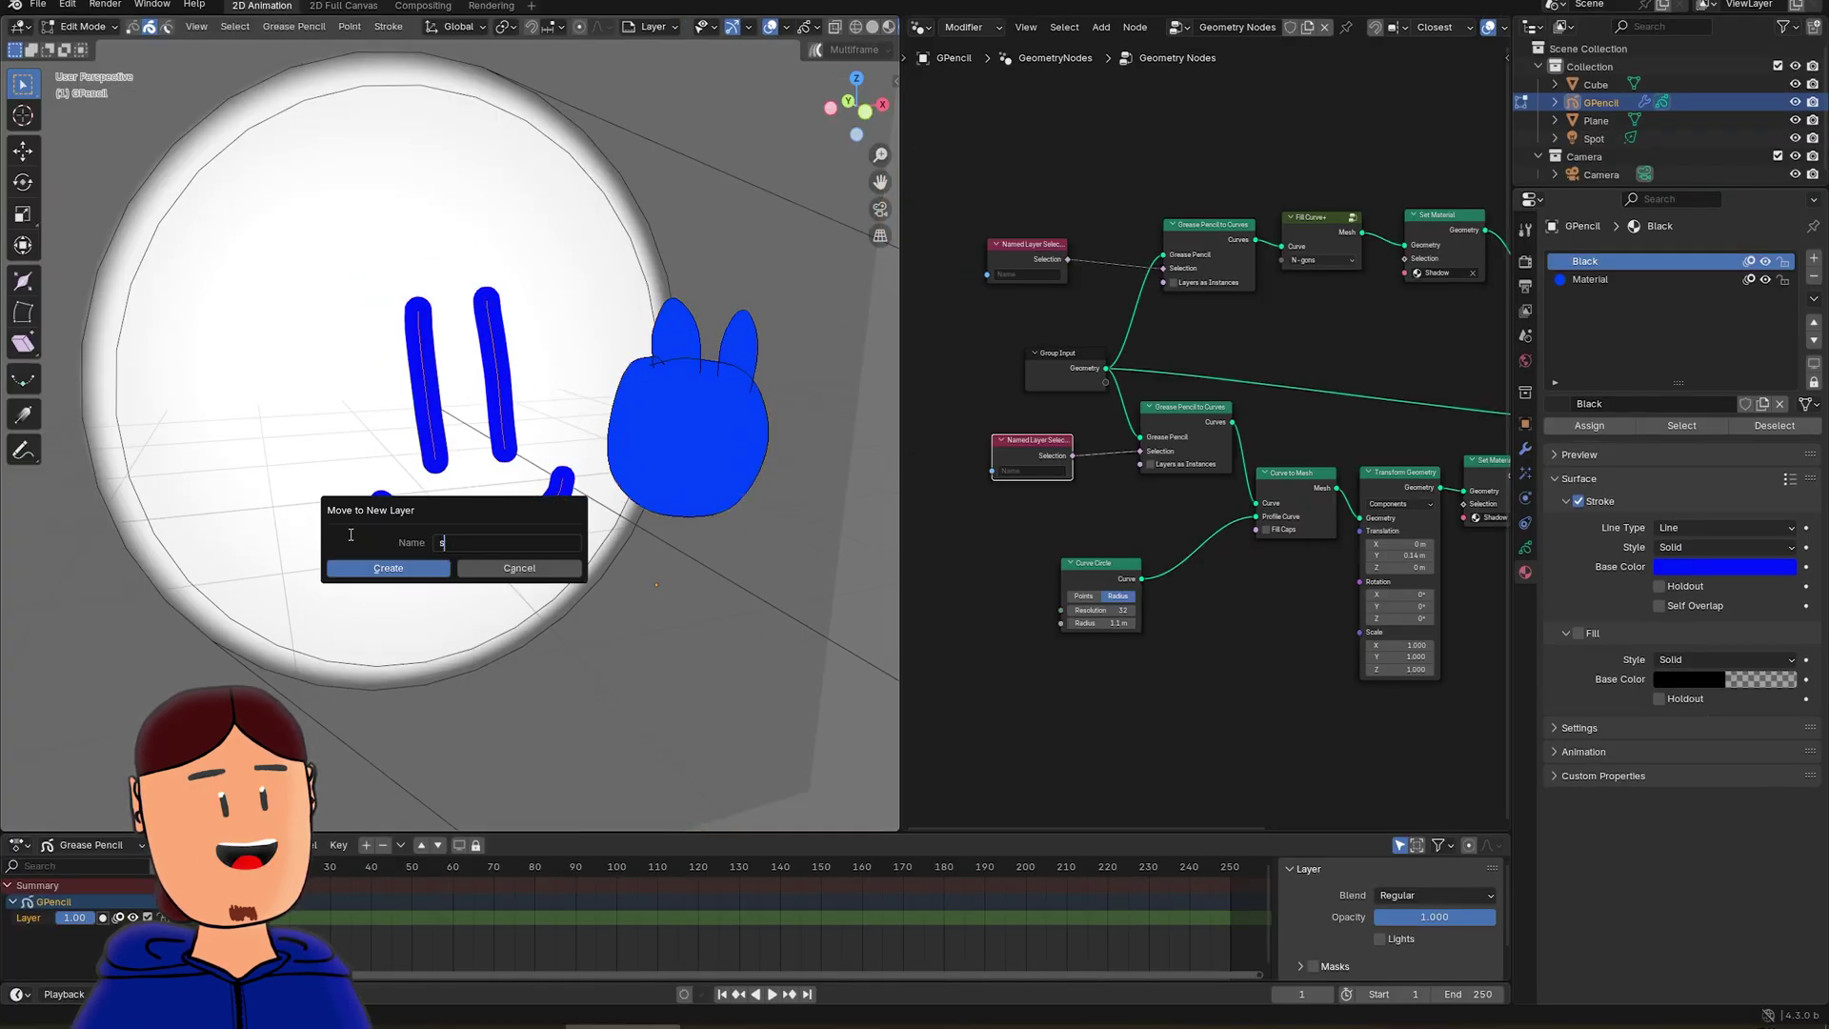
{"action": "type", "text": "s"}
{"action": "key", "text": "Return"}
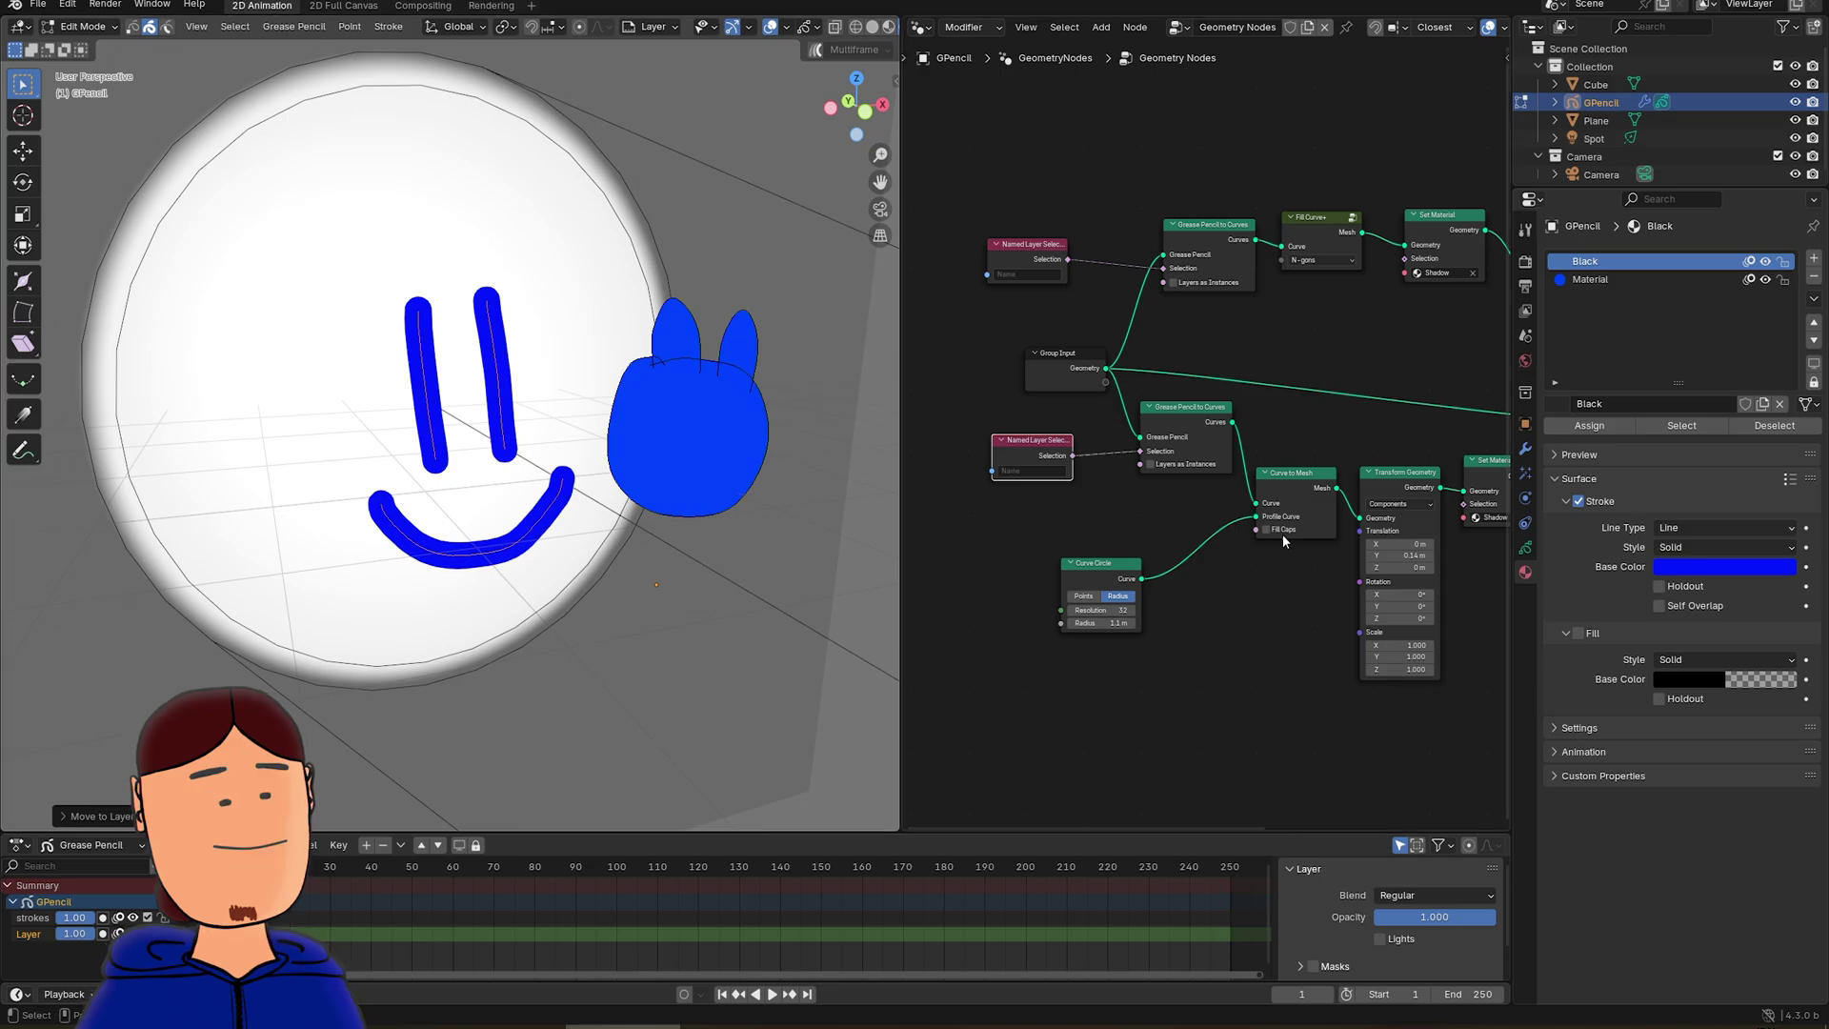
- Rename the original drawing layer to 'fills'
{"action": "left_click", "coordinate": [1526, 547]}
{"action": "left_click", "coordinate": [1606, 317]}
{"action": "double_click", "coordinate": [1605, 335]}
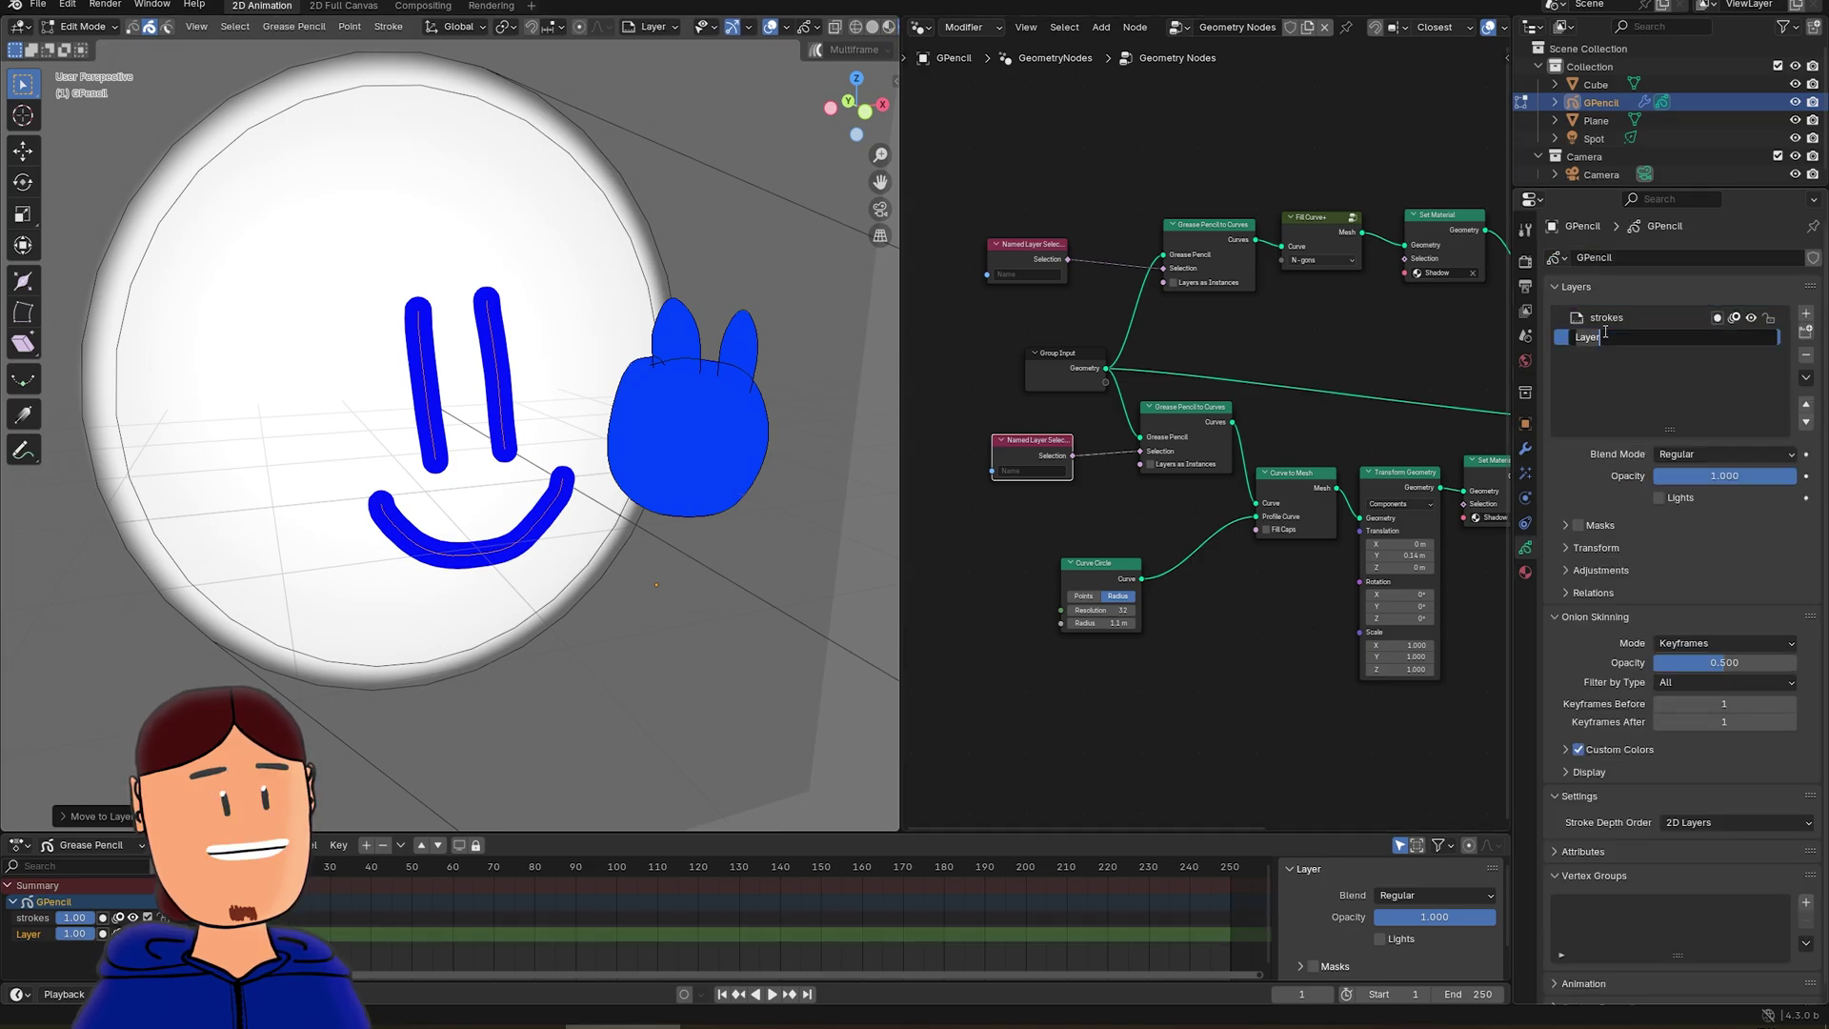
{"action": "type", "text": "ls"}
{"action": "key", "text": "Return"}
{"action": "type", "text": "strokes"}
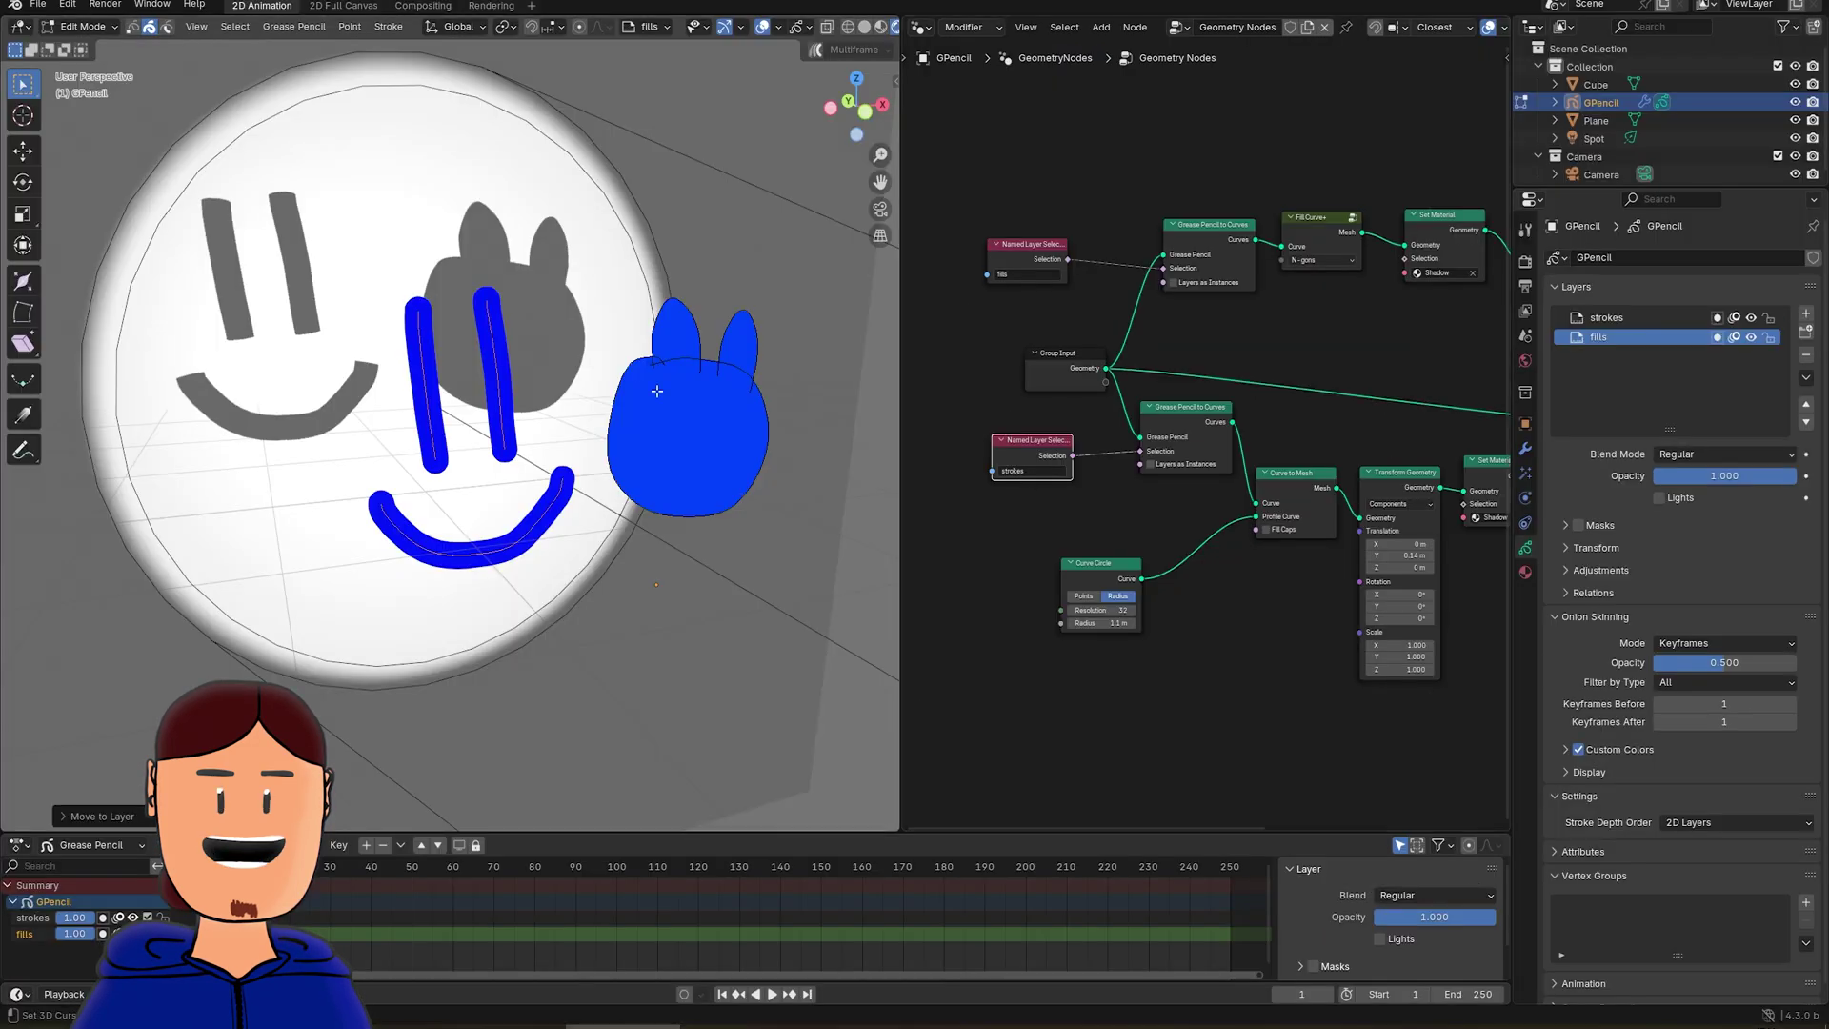
- Draw a tongue on the smiley and move its stroke onto the fills layer
{"action": "mouse_move", "coordinate": [610, 438]}
{"action": "middle_mouse_down"}
{"action": "mouse_move", "coordinate": [705, 446]}
{"action": "mouse_move", "coordinate": [572, 496]}
{"action": "mouse_move", "coordinate": [588, 559]}
{"action": "middle_mouse_up"}
{"action": "key", "text": "ctrl+Tab"}
{"action": "scroll", "coordinate": [588, 560], "scroll_direction": "up", "scroll_amount": 2}
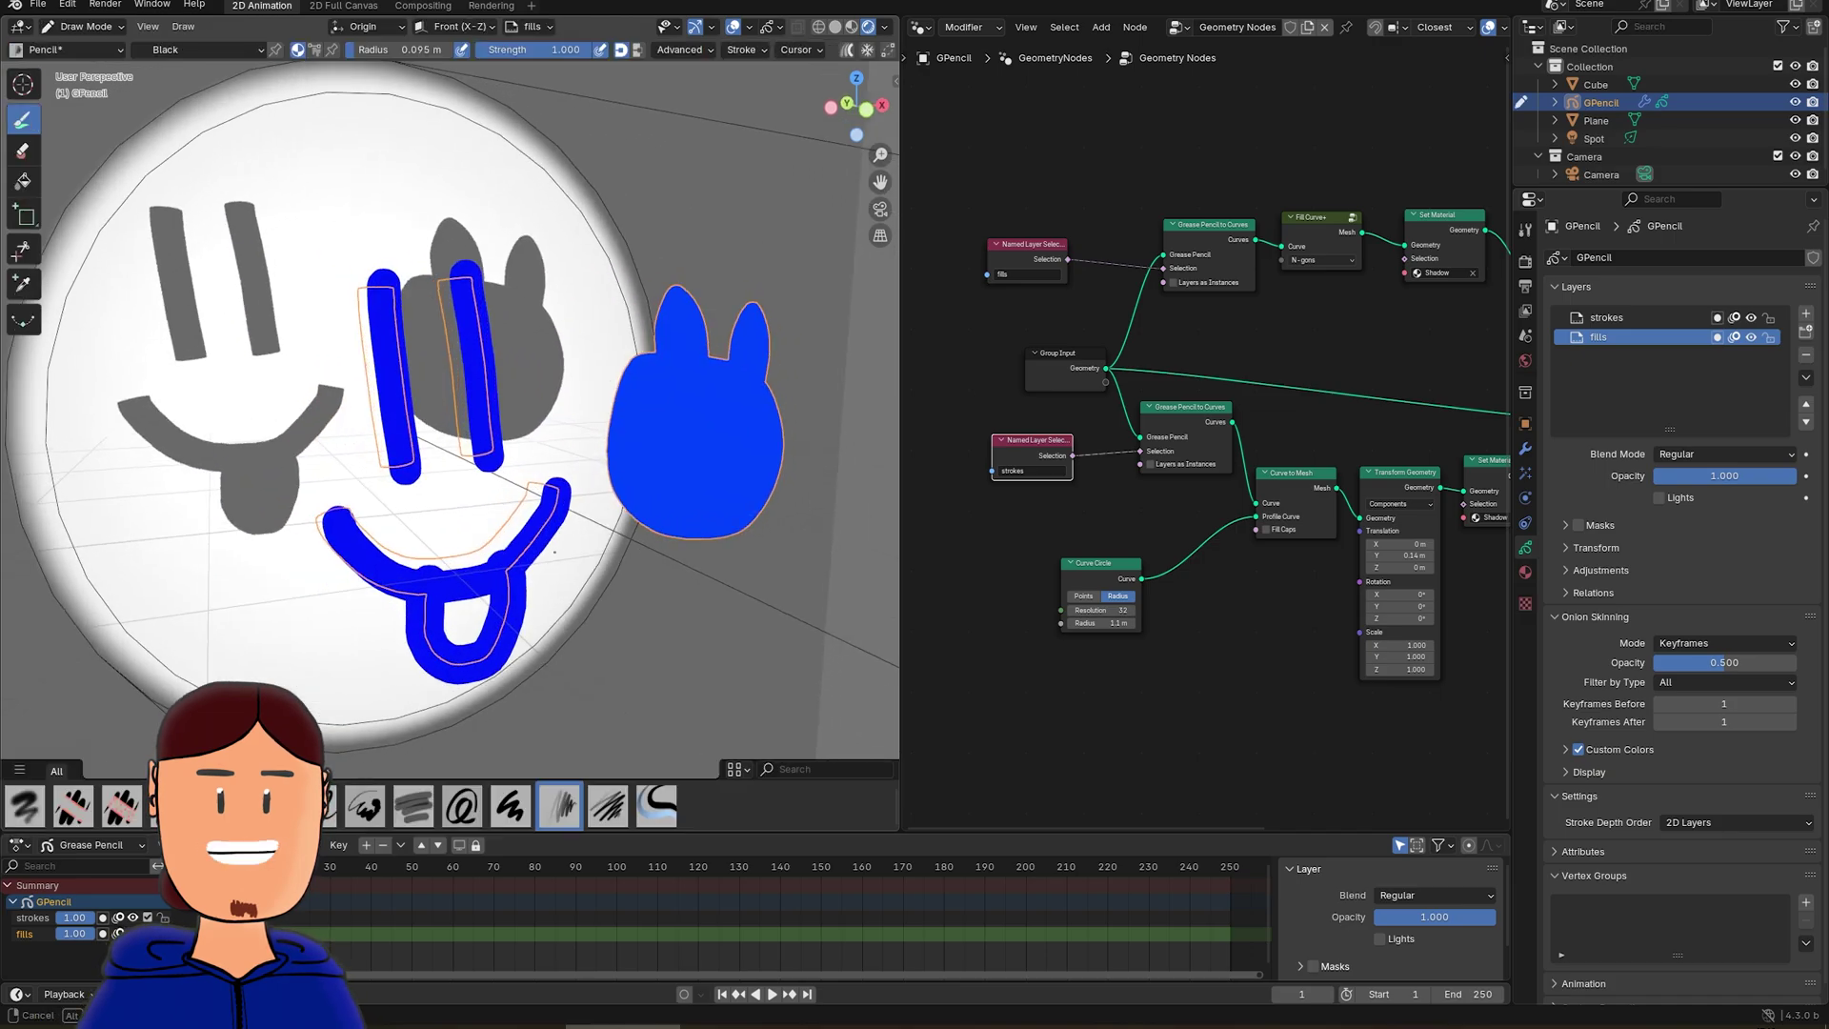
{"action": "key", "text": "Tab"}
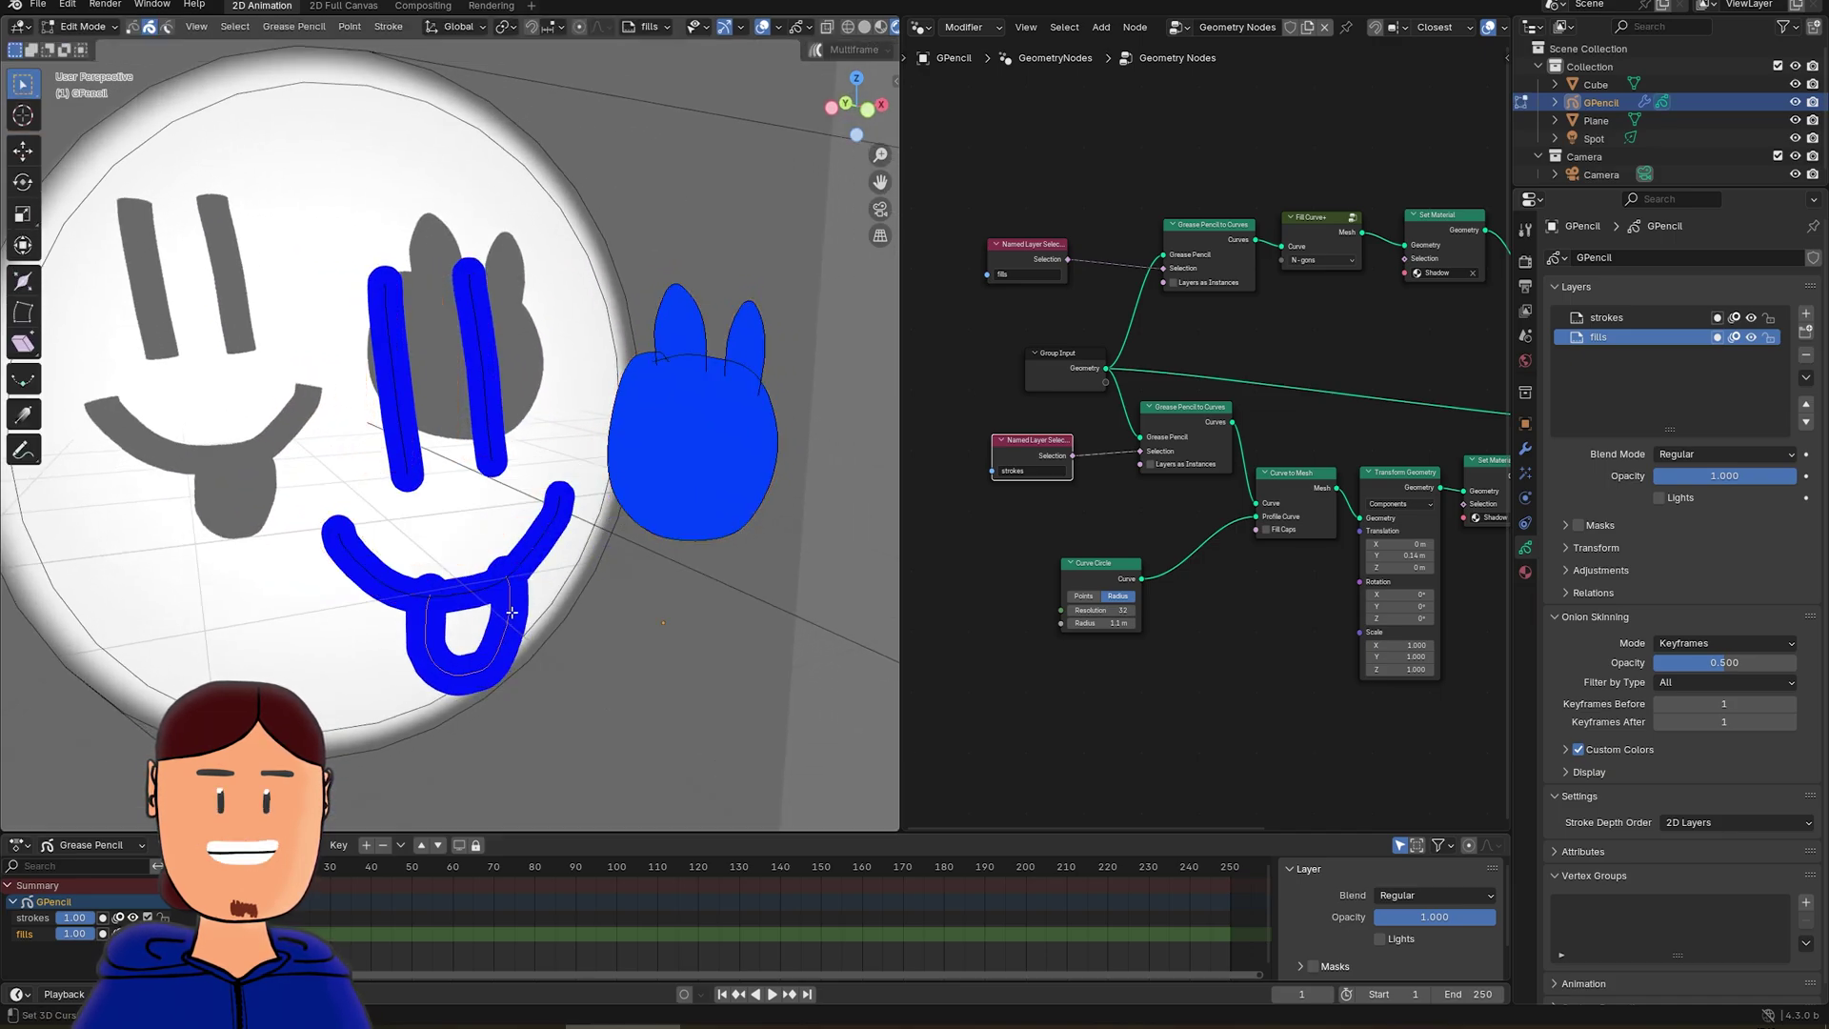
{"action": "key", "text": "m"}
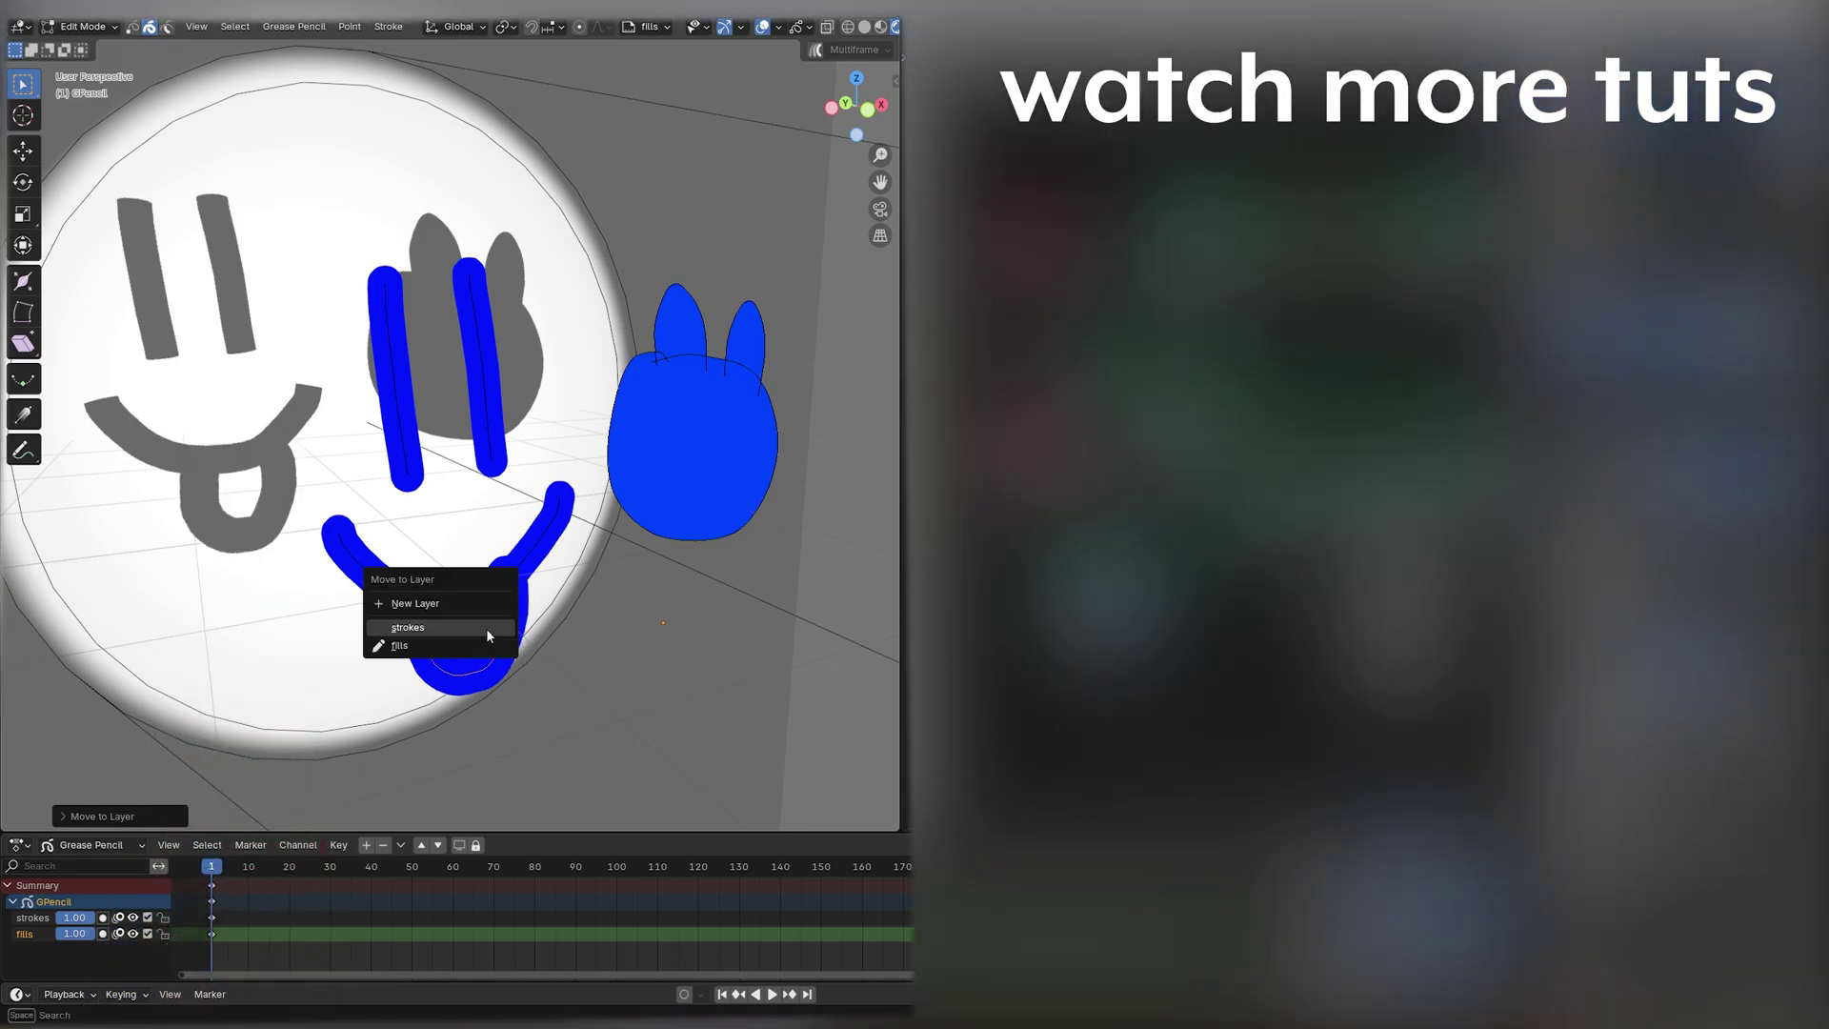
{"action": "left_click", "coordinate": [486, 626]}
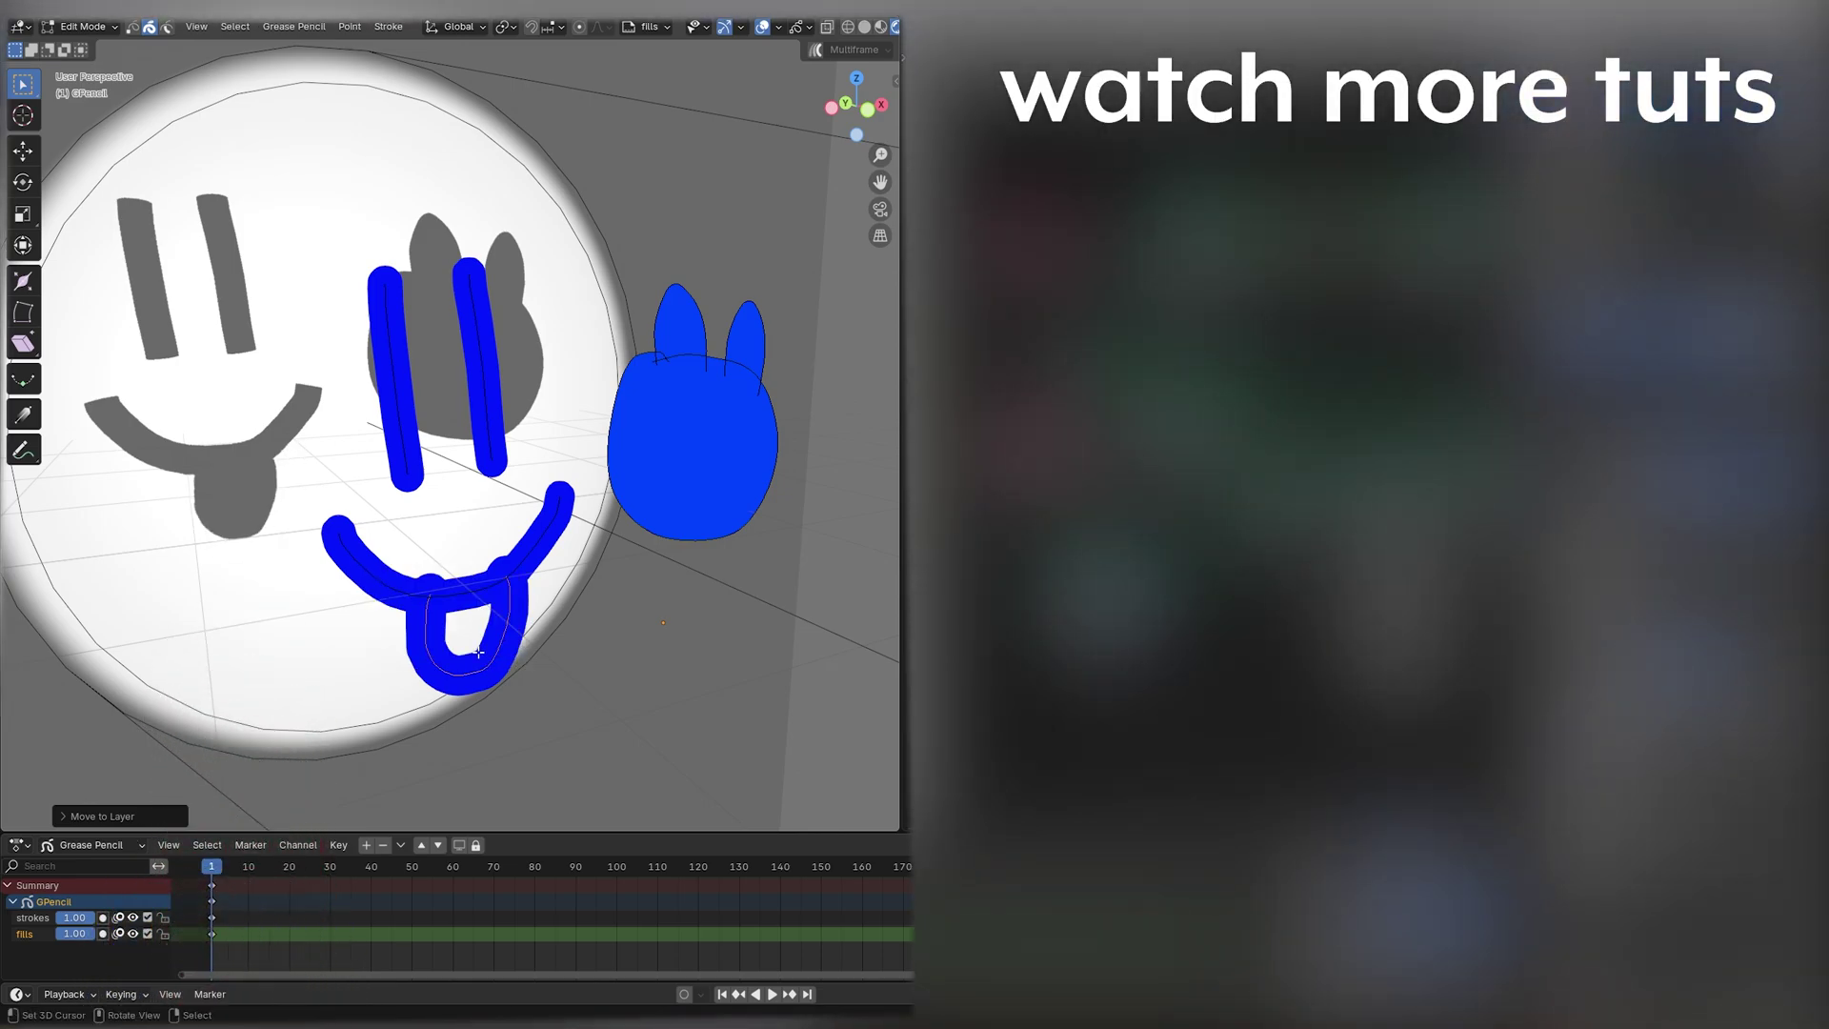
{"action": "key", "text": "m"}
{"action": "left_click", "coordinate": [472, 647]}
{"action": "key", "text": "m"}
{"action": "left_click", "coordinate": [471, 648]}
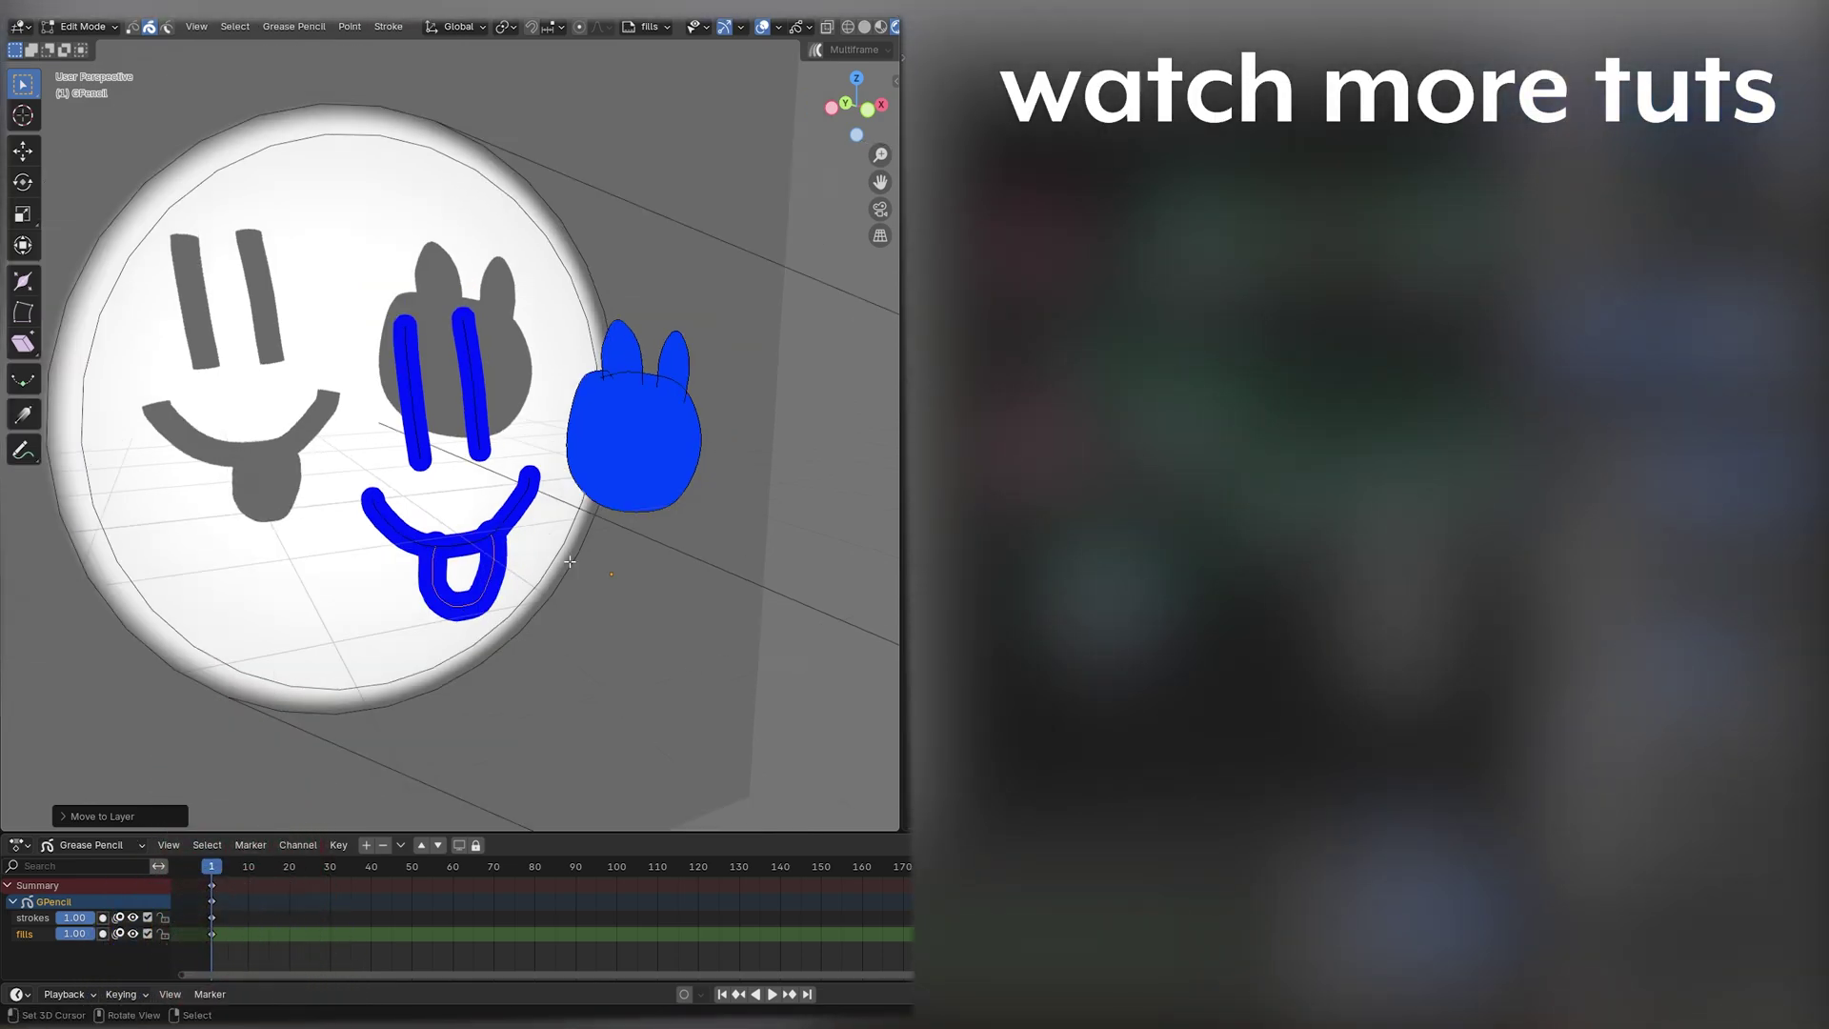